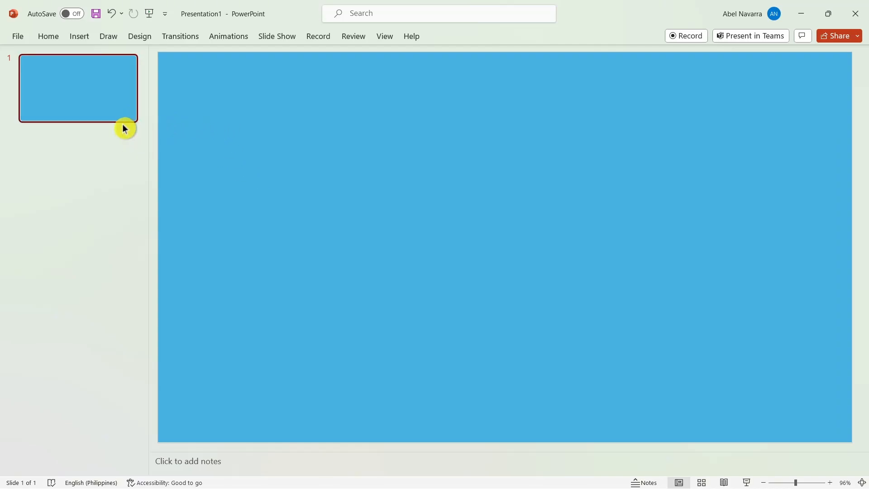
- Draw a tall rounded rectangle in the left half of the slide and round its corners fully into a capsule
click(83, 44)
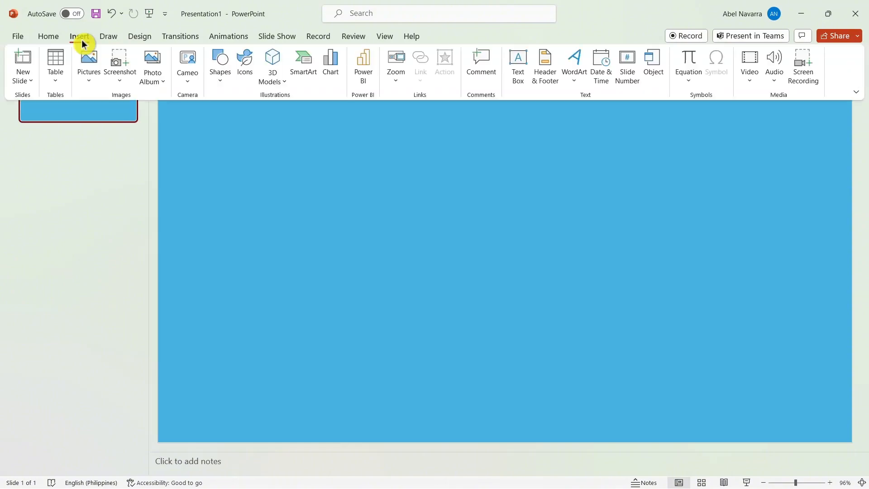
click(222, 80)
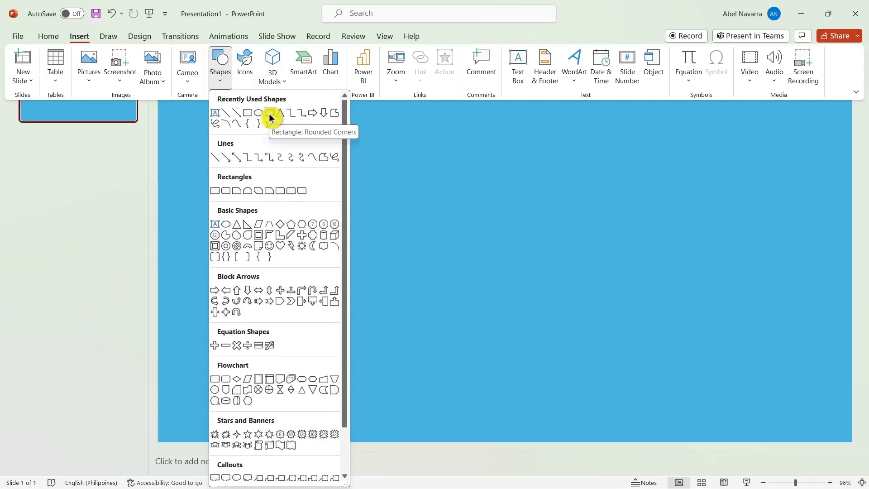
click(268, 114)
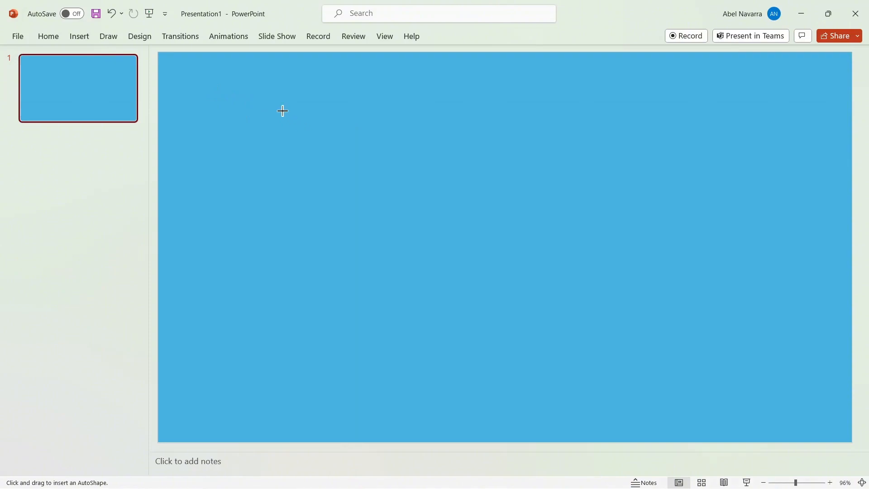
drag(268, 85, 353, 416)
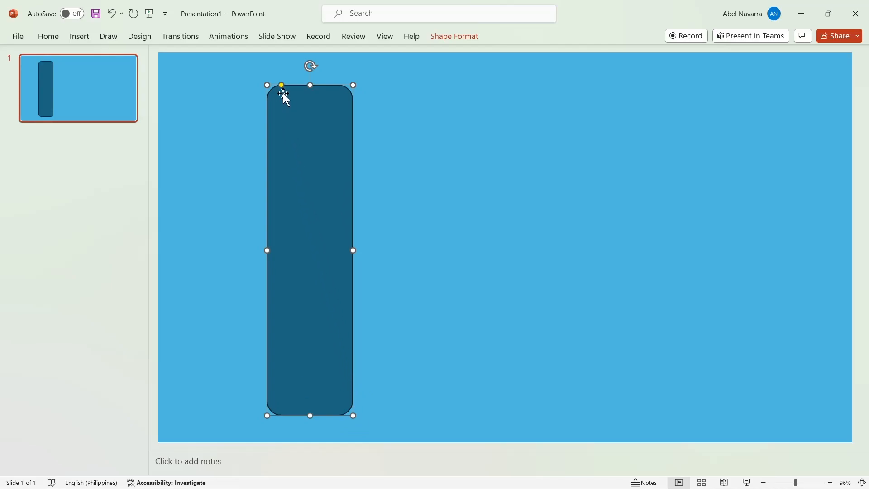
drag(281, 85, 317, 135)
click(357, 247)
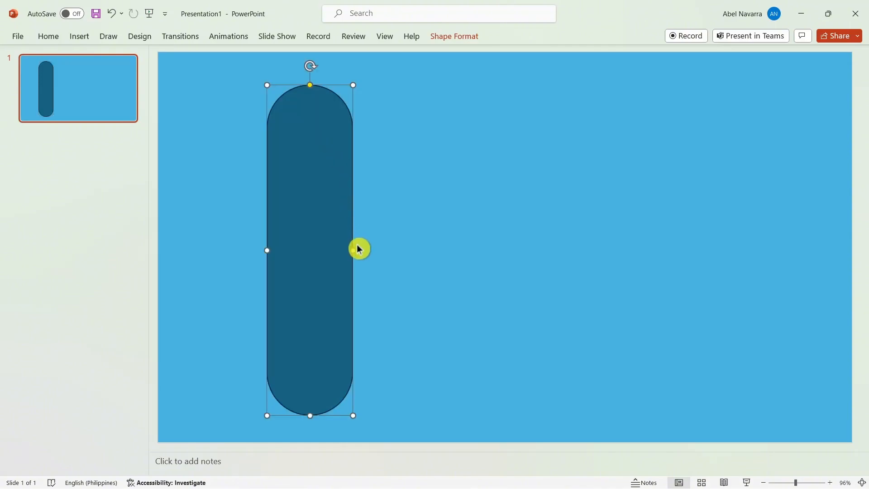
- Make the capsule narrower and slightly taller, and place it near the slide's left edge
drag(356, 251, 331, 252)
mouse_move(334, 83)
mouse_down()
mouse_move(346, 74)
mouse_move(335, 72)
mouse_up()
drag(326, 239, 257, 239)
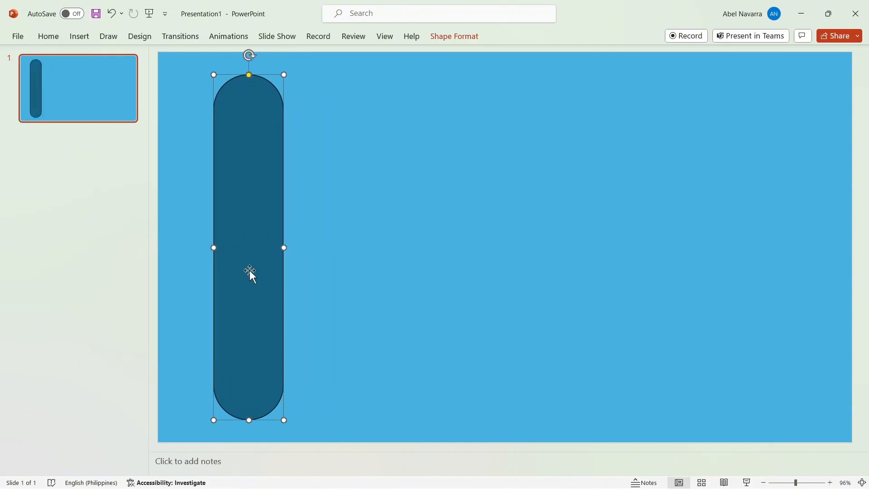
drag(255, 244, 248, 244)
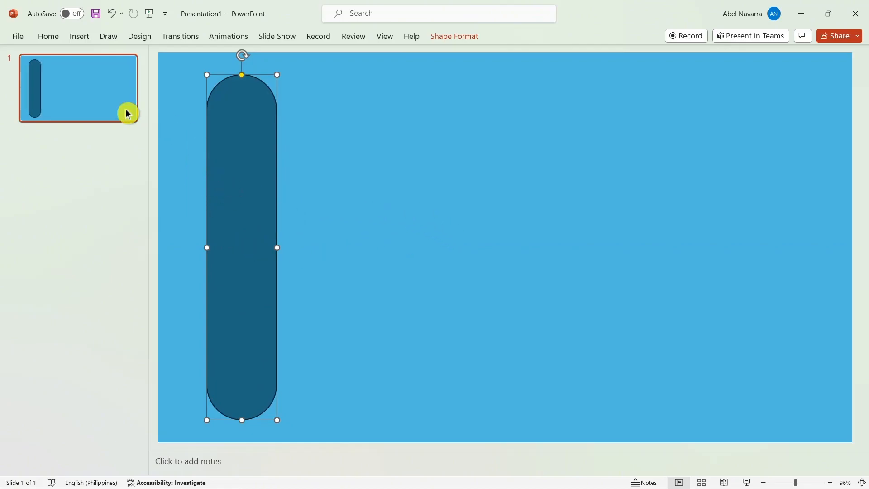
click(146, 38)
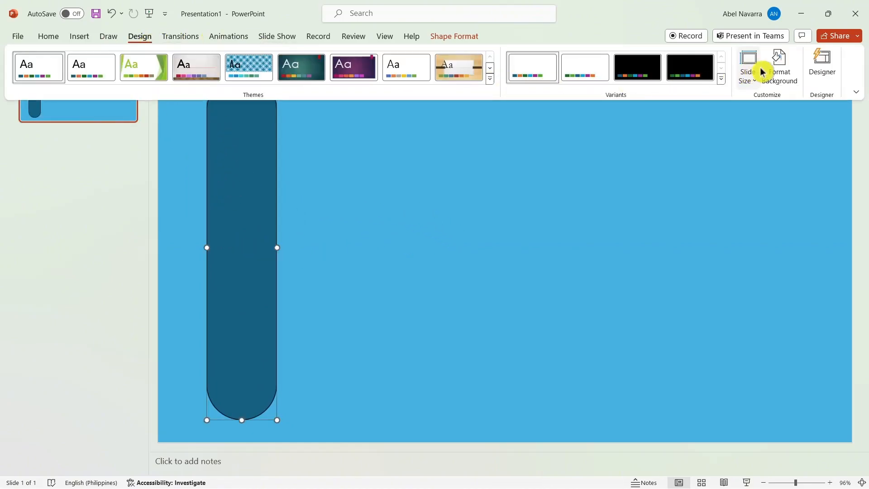
click(780, 71)
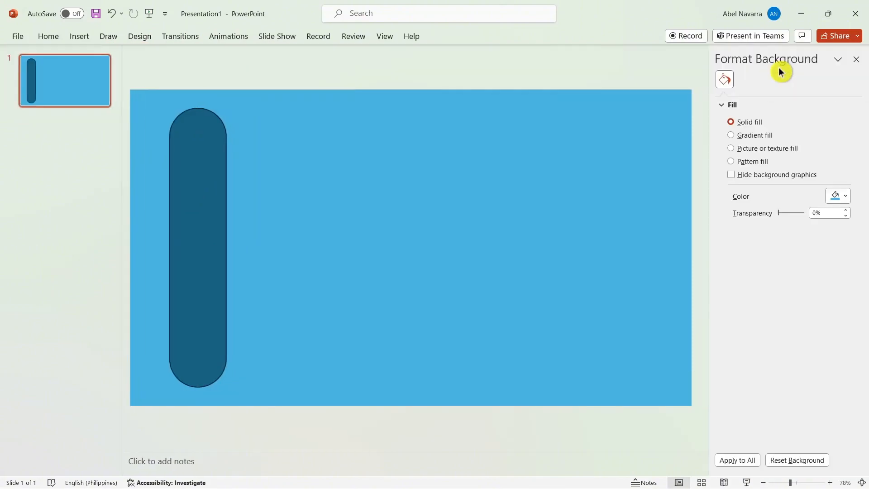
click(845, 199)
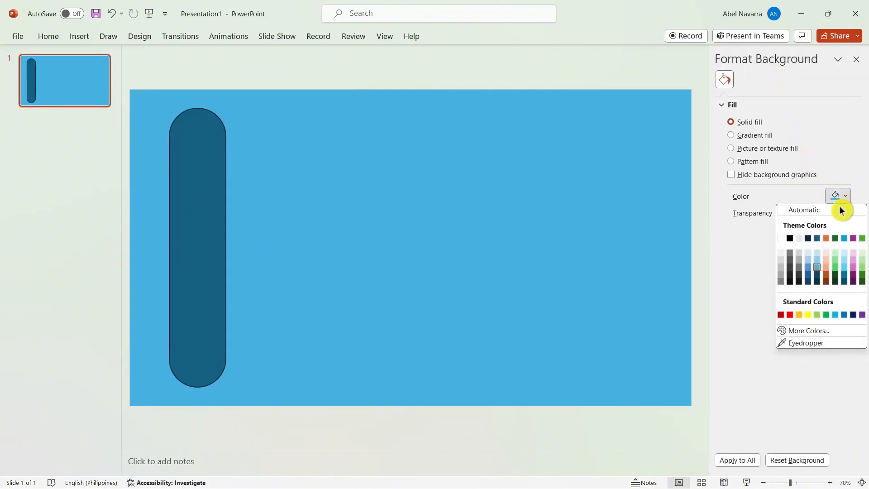
click(790, 240)
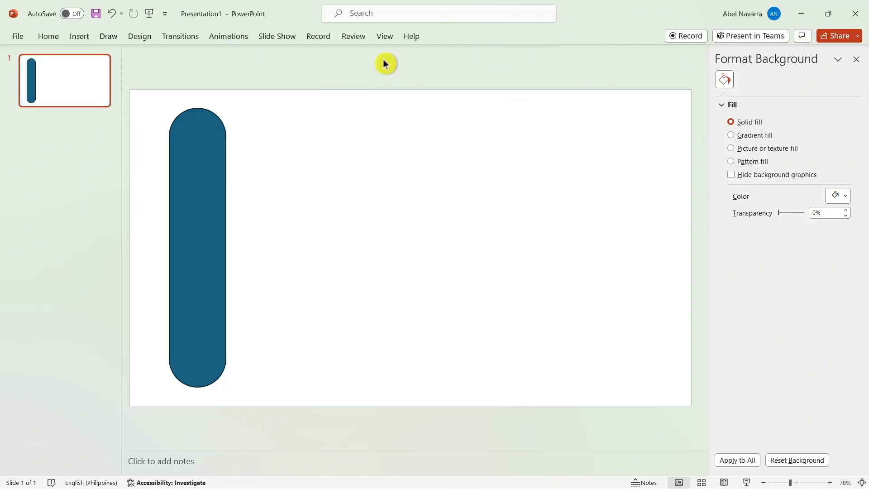
click(111, 13)
- Fill the capsule shape with solid white
click(179, 159)
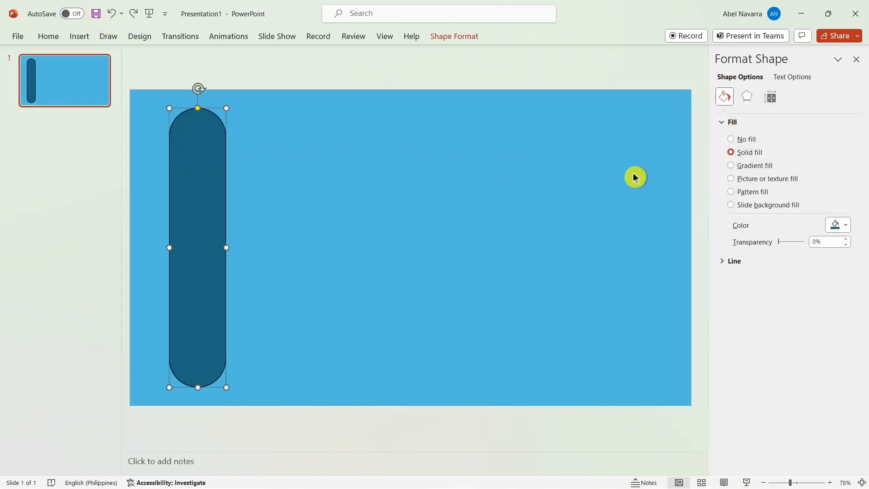
click(844, 226)
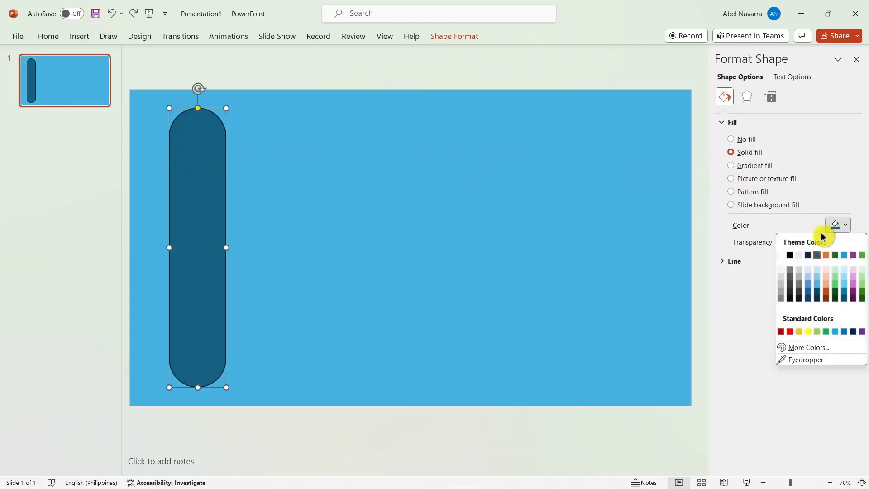
click(782, 256)
click(353, 205)
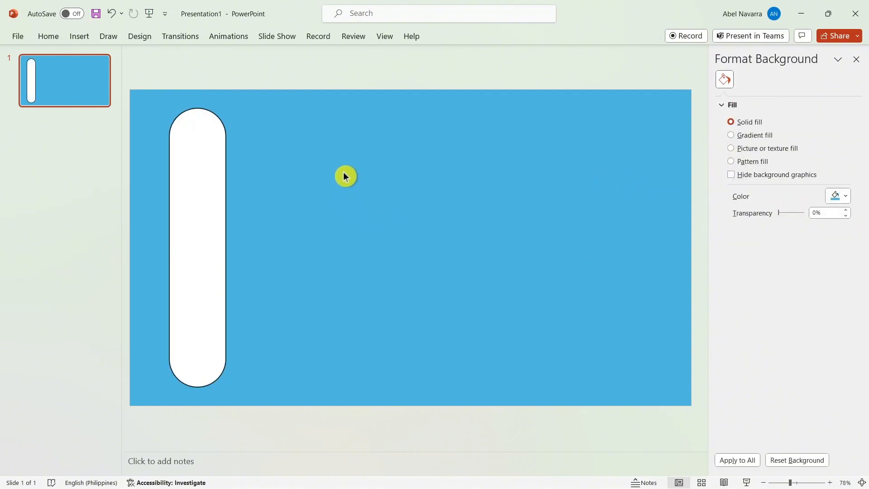
- Narrow the white capsule to about 2.86 cm wide and close the formatting pane
click(189, 225)
drag(226, 246, 216, 246)
click(320, 252)
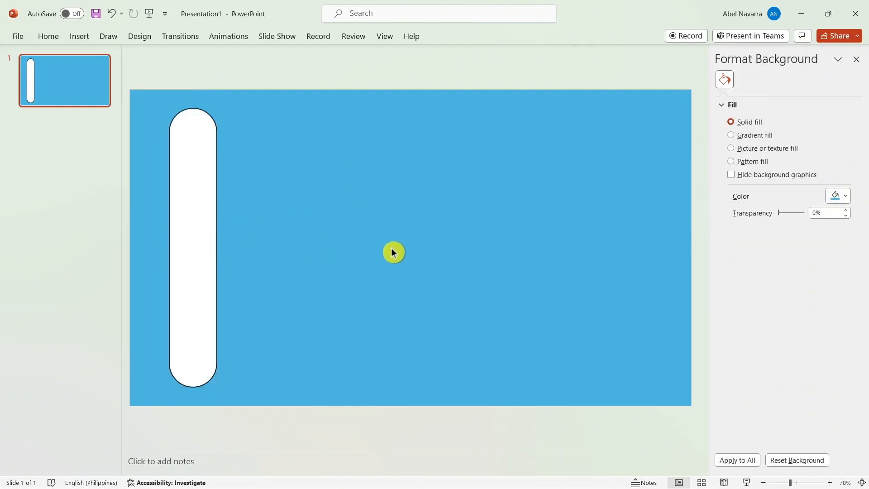
click(200, 217)
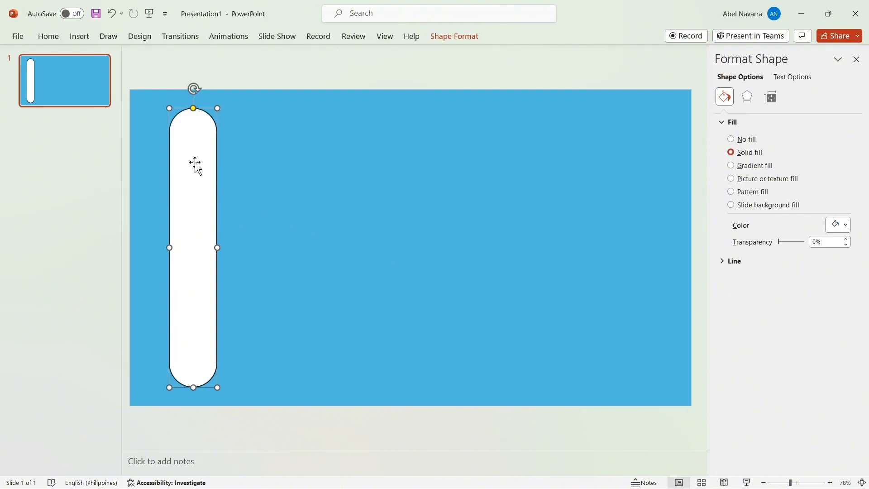
click(857, 59)
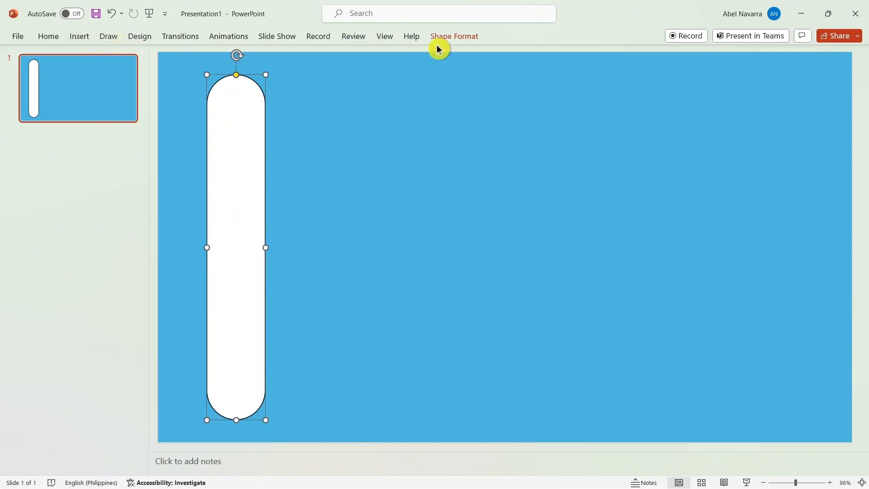
- Remove the outline from the white capsule
click(460, 38)
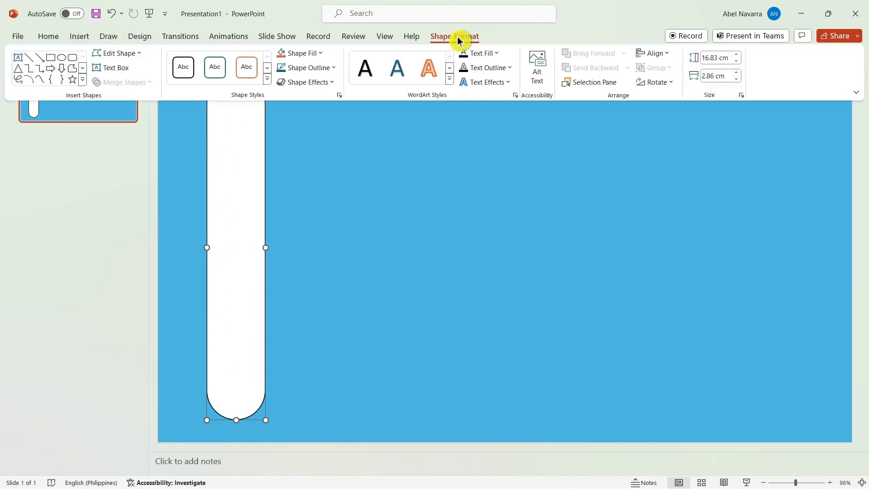
click(333, 67)
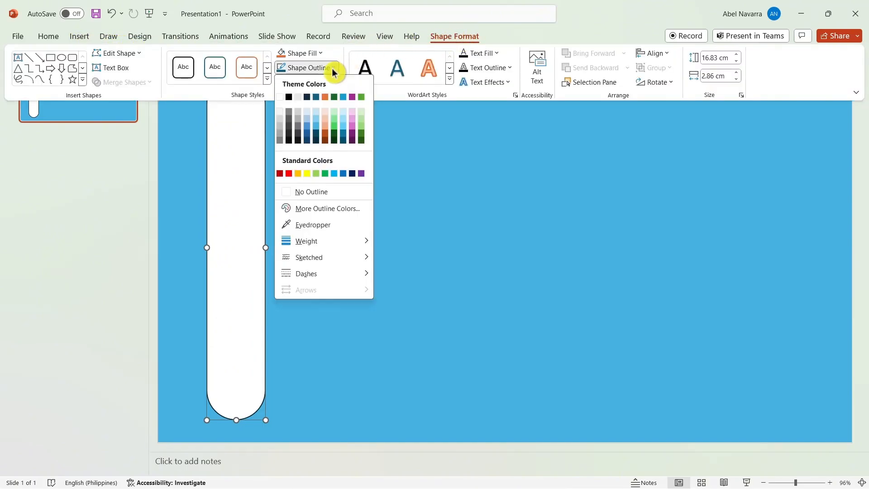
click(301, 192)
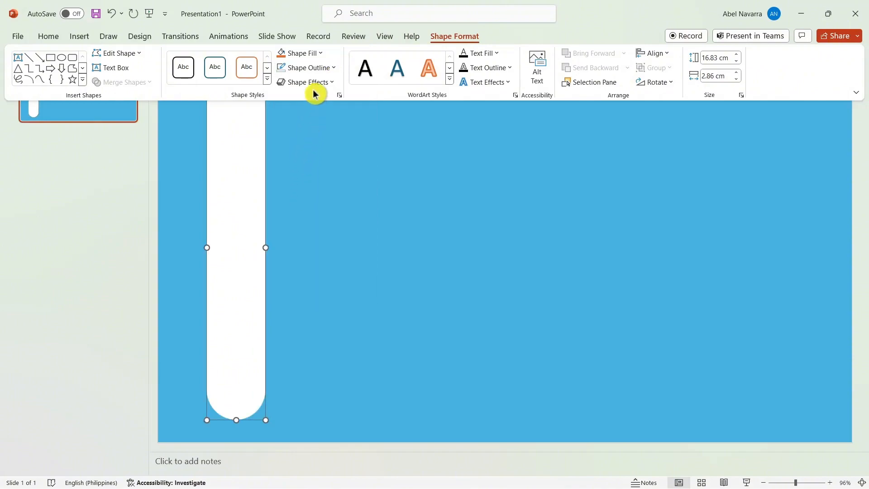
- Try a dark orange fill on the capsule and return it to white
click(313, 54)
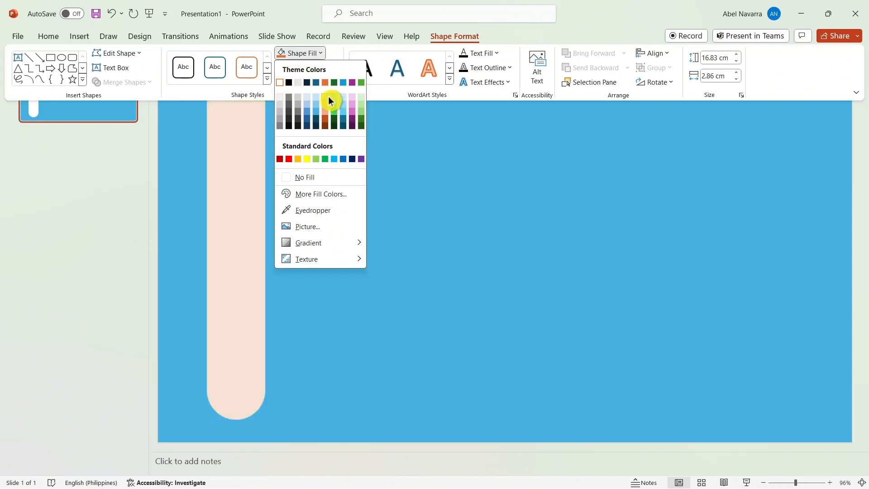
click(325, 118)
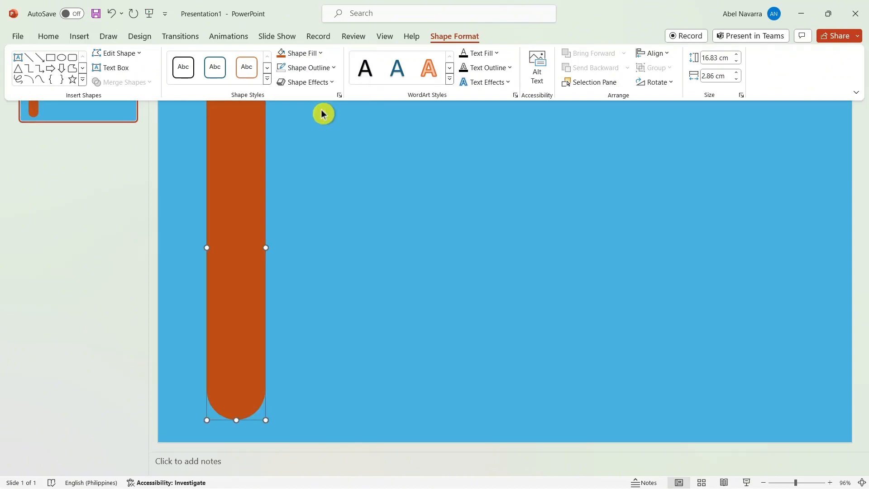
click(320, 54)
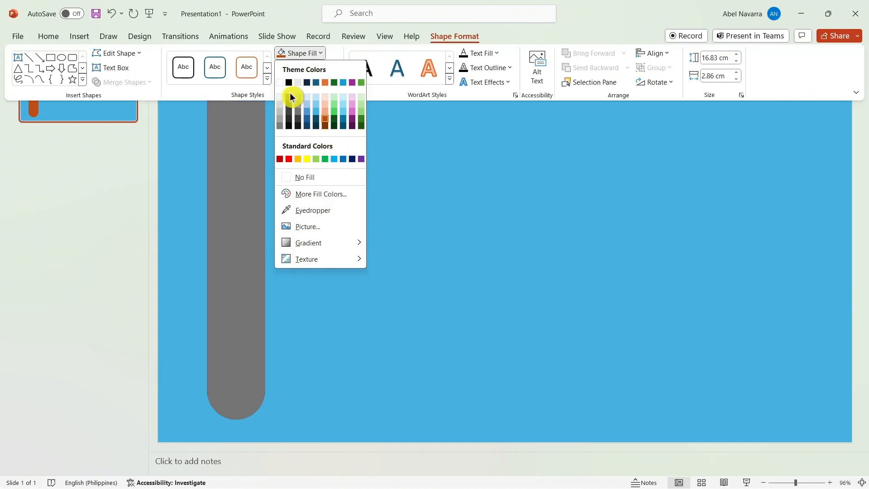
click(281, 82)
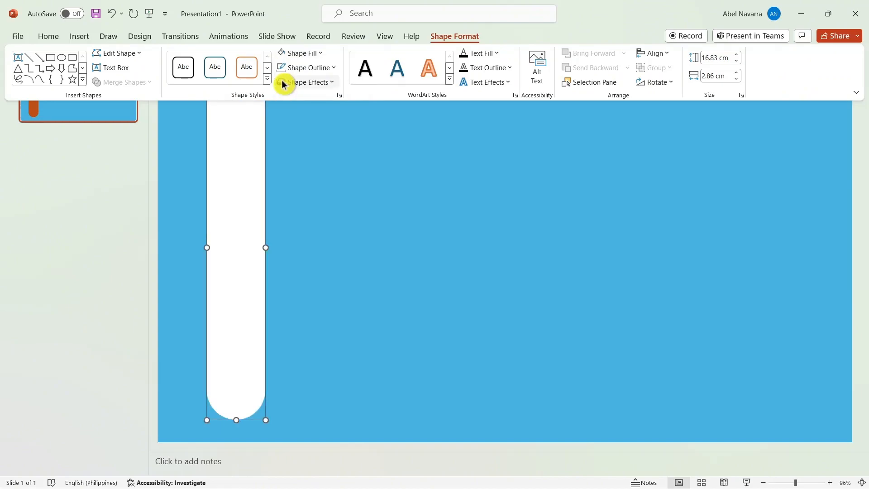
- Apply a centred outer shadow to the white capsule
click(329, 83)
mouse_move(333, 131)
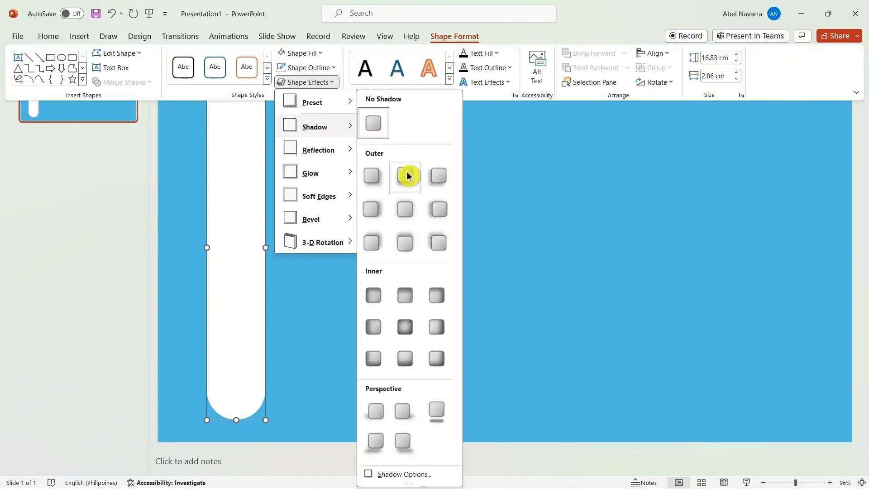
click(408, 210)
key(ctrl+F1)
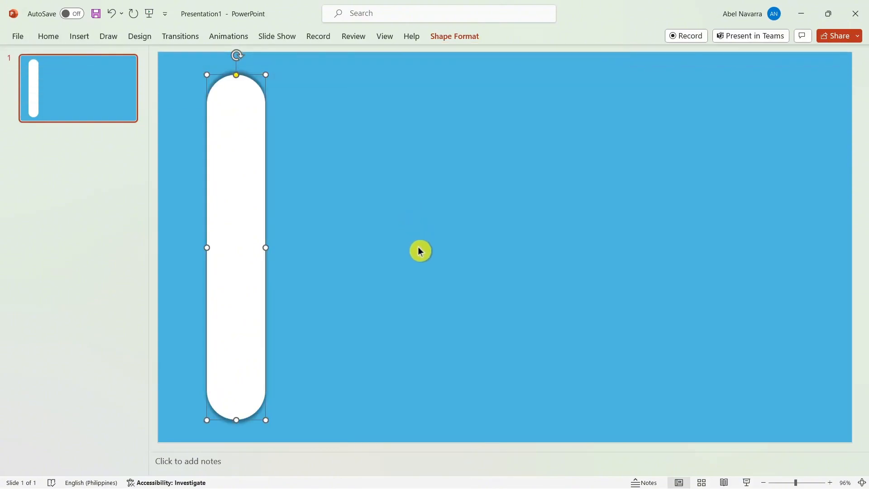
click(415, 223)
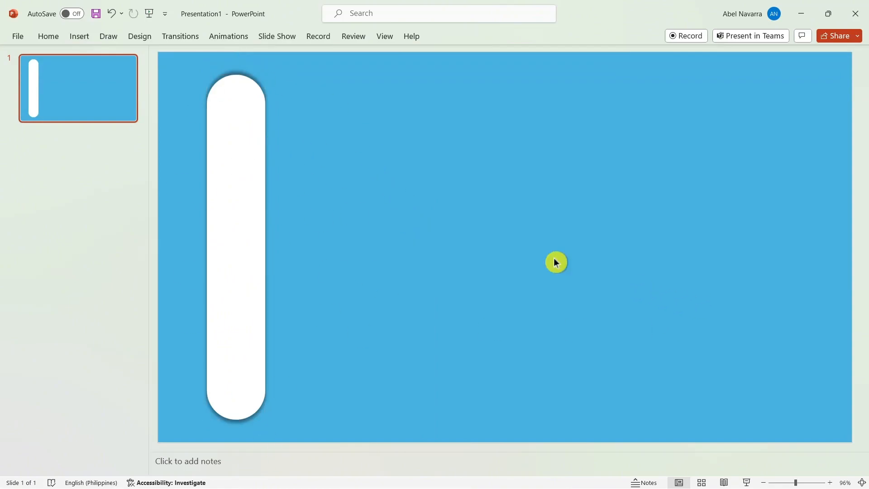
- Narrow the shadowed capsule slightly from its right side
click(259, 231)
drag(265, 245, 260, 247)
click(358, 252)
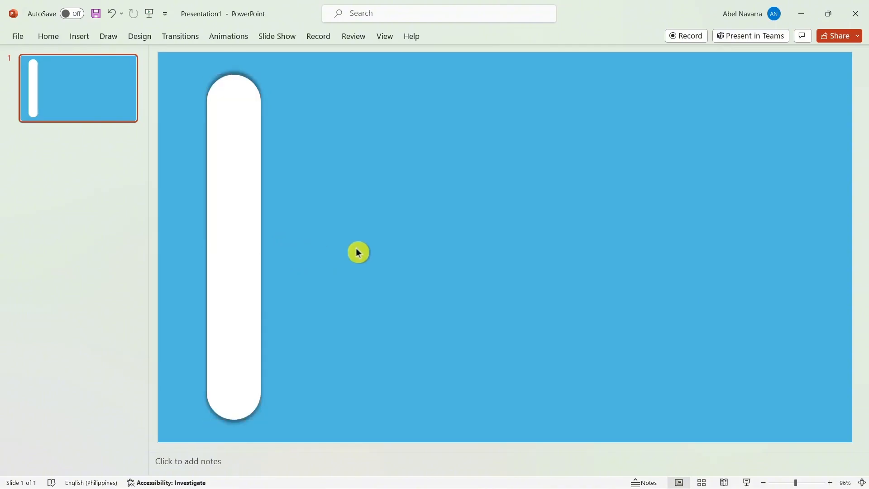
- Insert seven stock icons: house, person, target, head with brain, camera, bar chart and briefcase
click(81, 37)
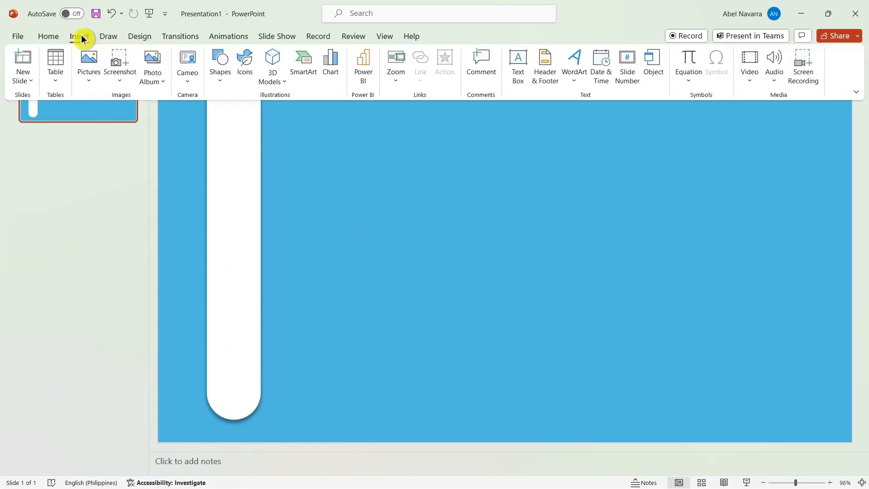
click(244, 65)
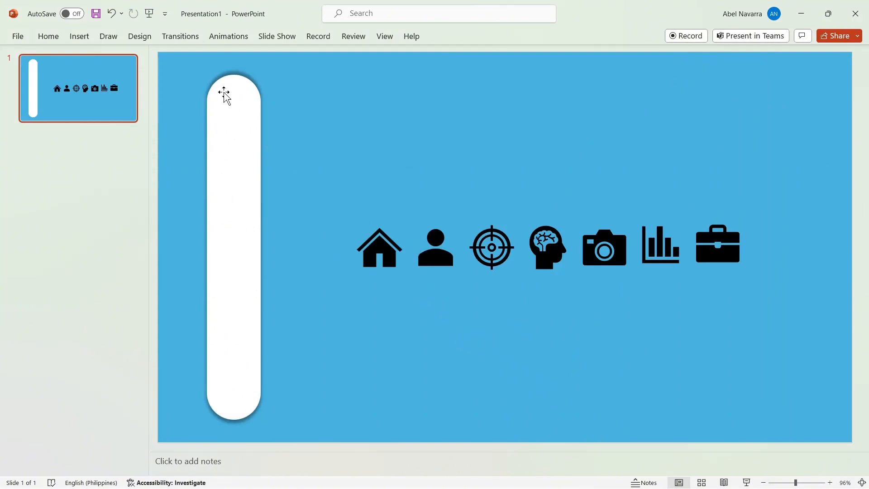
click(365, 216)
- Stack the seven icons vertically along the capsule in order from the house down to the briefcase
drag(362, 245, 239, 116)
drag(437, 251, 235, 169)
drag(494, 247, 237, 215)
drag(541, 247, 227, 266)
drag(604, 248, 231, 318)
drag(675, 245, 235, 370)
drag(733, 248, 237, 422)
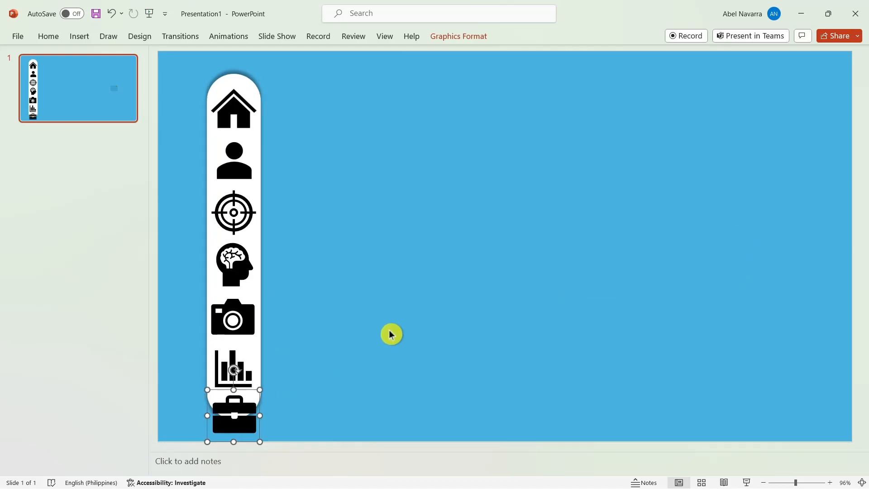
- Select all seven icons on the capsule and distribute them horizontally relative to one another
click(386, 339)
drag(181, 87, 272, 440)
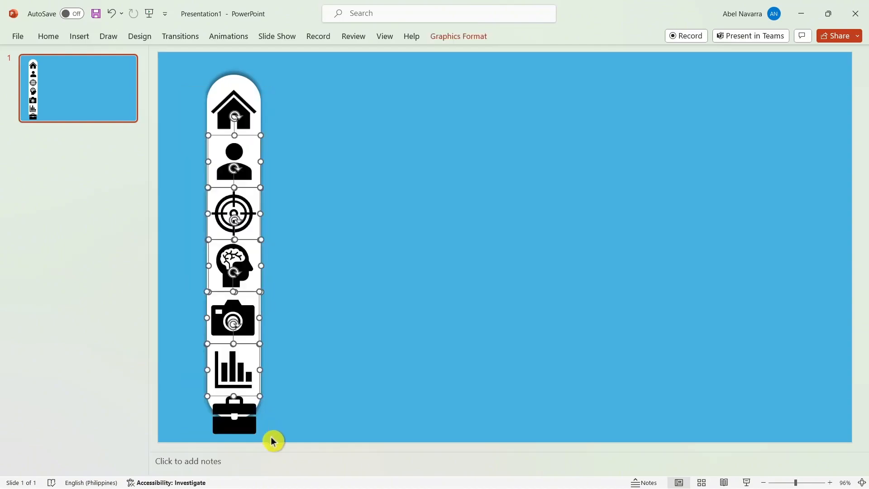
shift+click(236, 103)
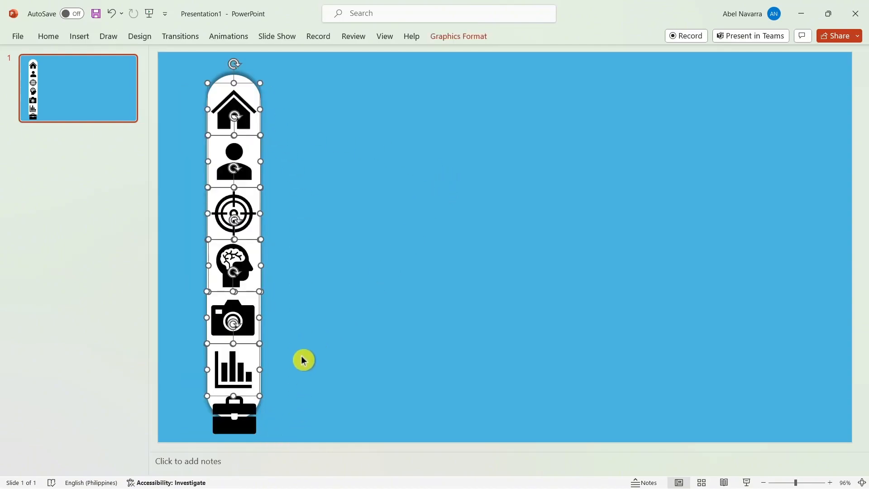
shift+click(235, 415)
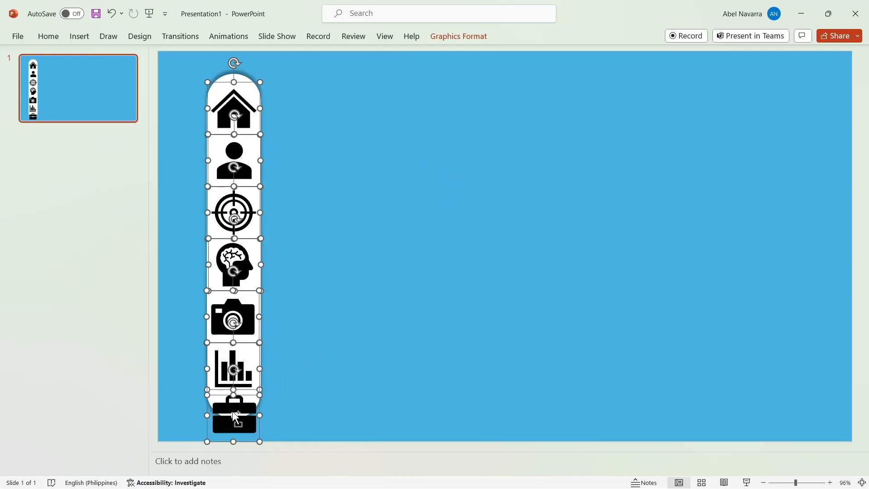
click(466, 37)
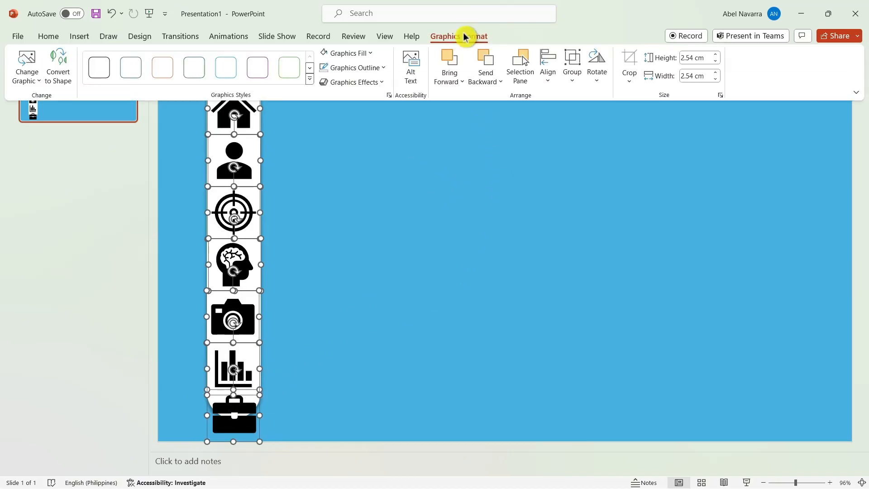
click(548, 76)
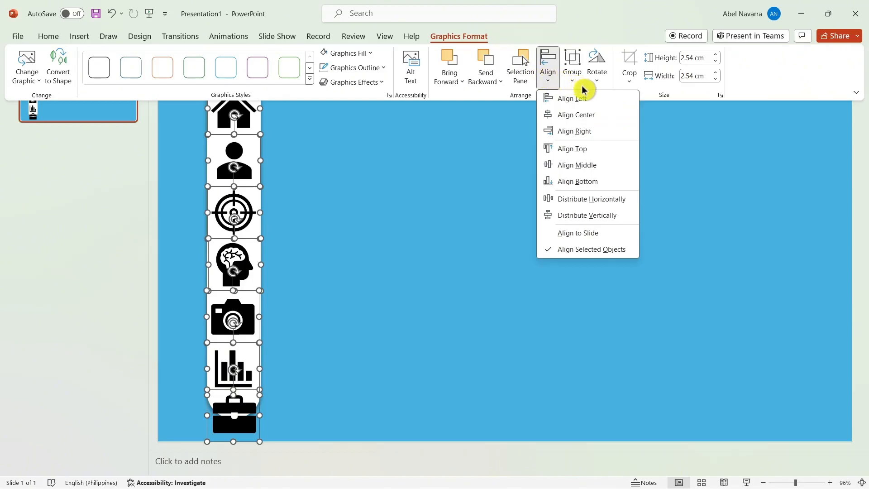
click(610, 203)
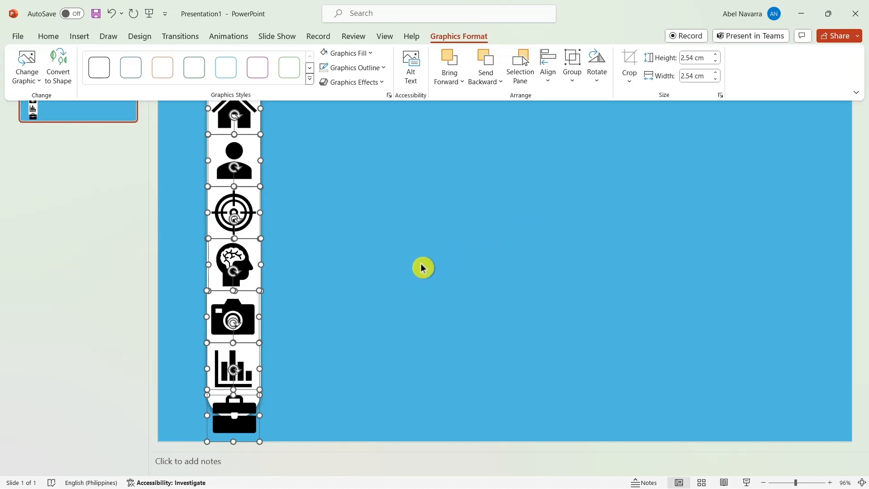
- Group the seven icons and shrink the group to about 15.2 cm high and 2.1 cm wide, positioned inside the capsule
click(573, 67)
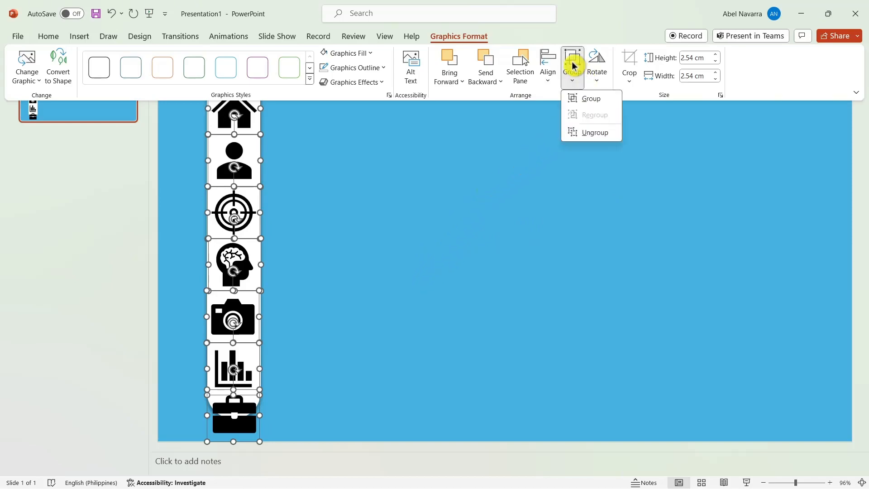
click(588, 98)
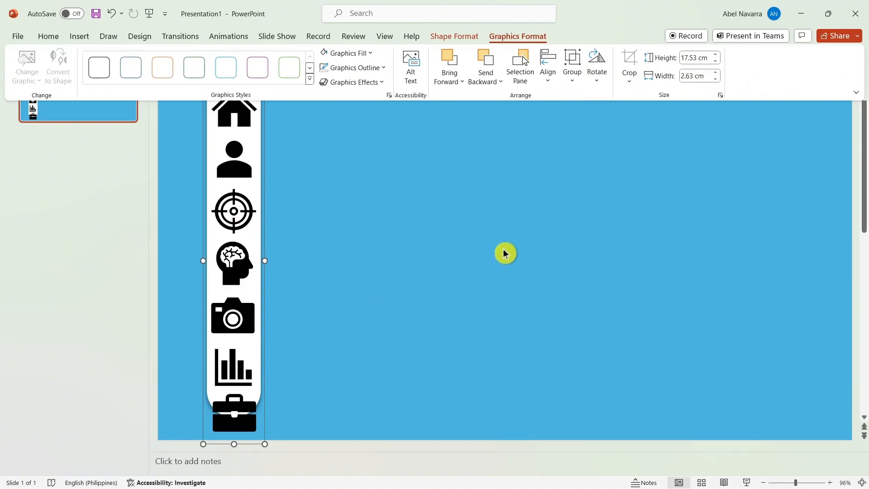
click(454, 240)
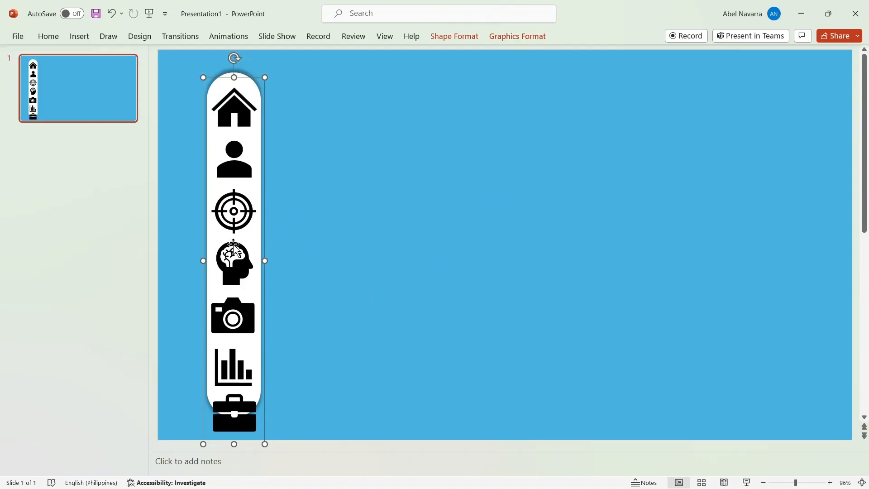
drag(267, 78, 250, 129)
drag(229, 294, 235, 262)
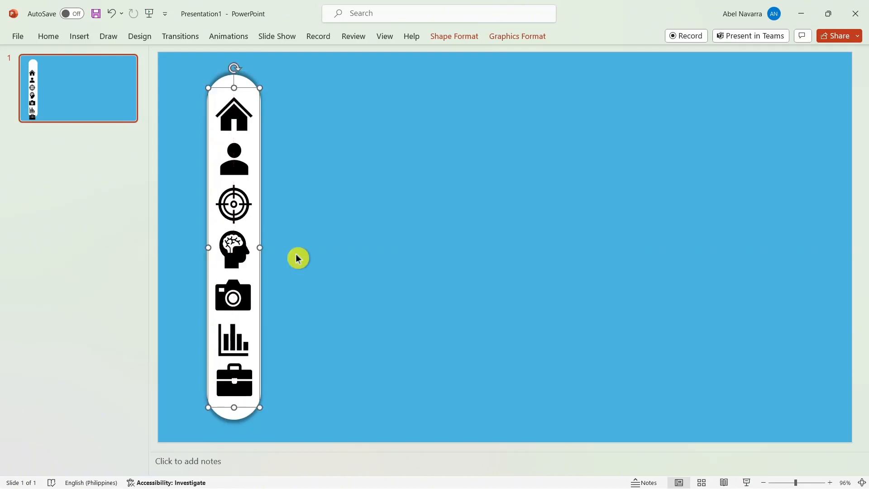
click(452, 233)
- Ungroup the resized icon column so each icon is a separate object again
click(248, 217)
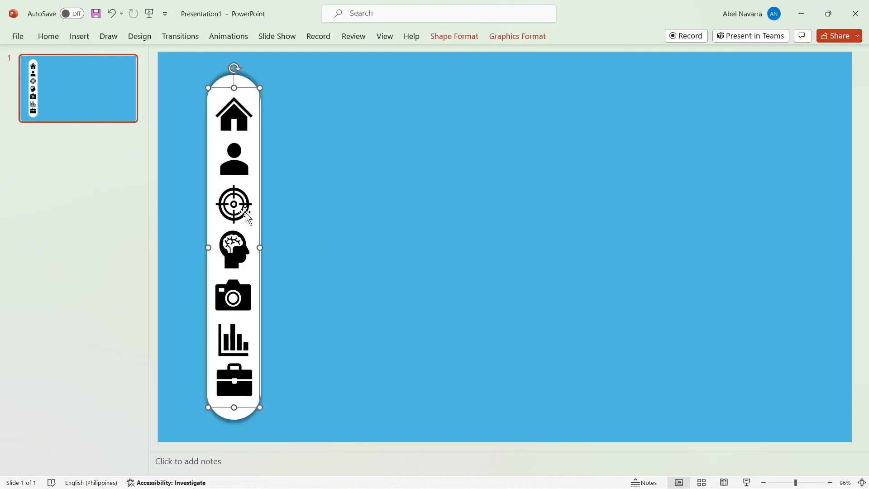
click(497, 38)
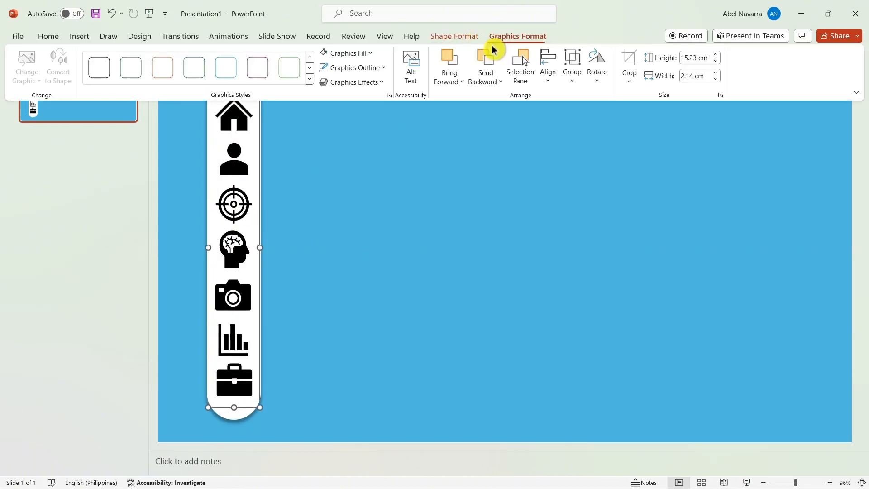
click(573, 74)
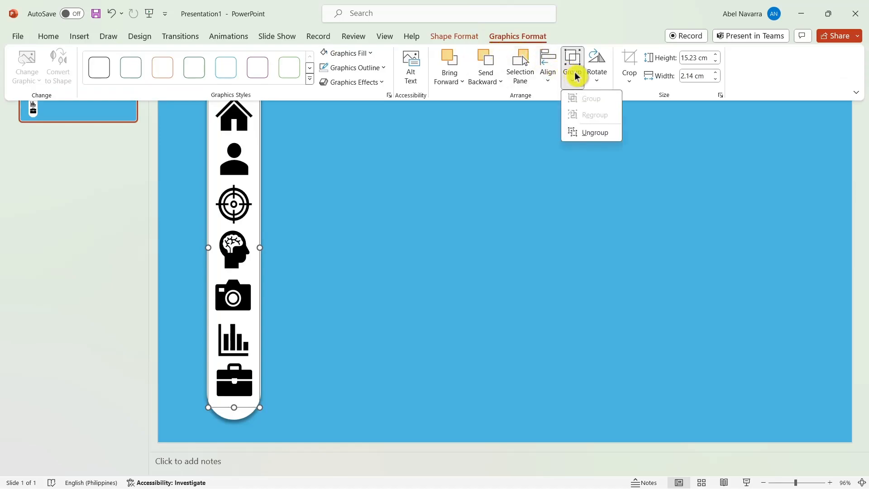
click(594, 134)
click(485, 243)
click(485, 243)
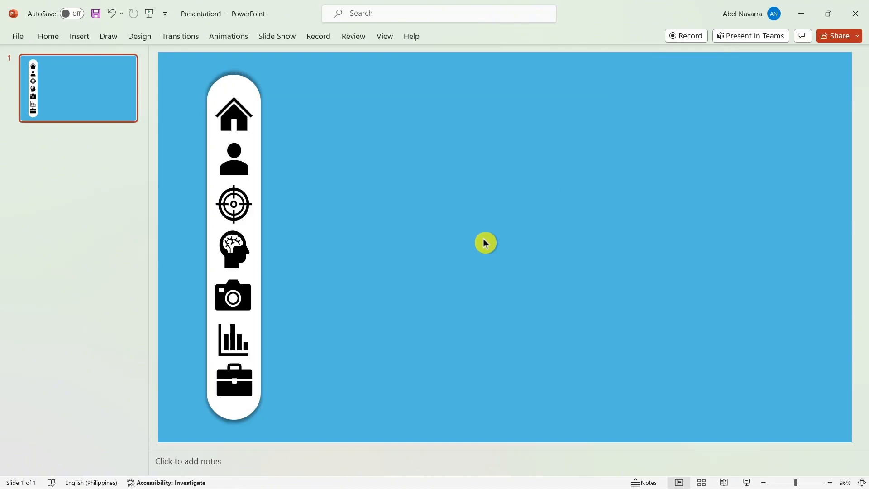
drag(193, 93, 247, 389)
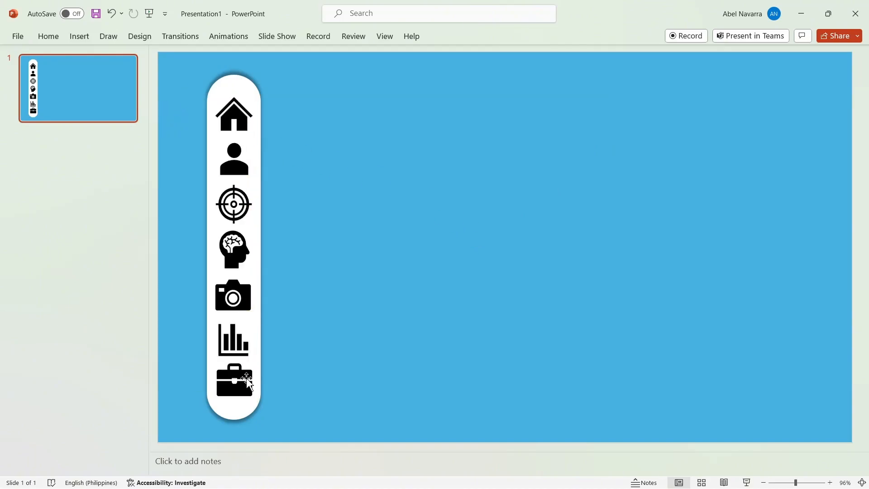
click(217, 114)
click(203, 107)
drag(199, 95, 286, 401)
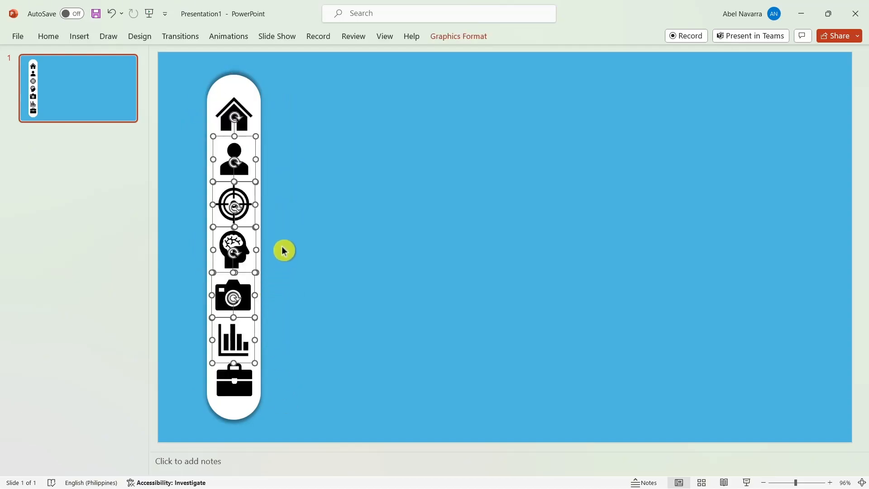
shift+click(236, 103)
shift+click(235, 404)
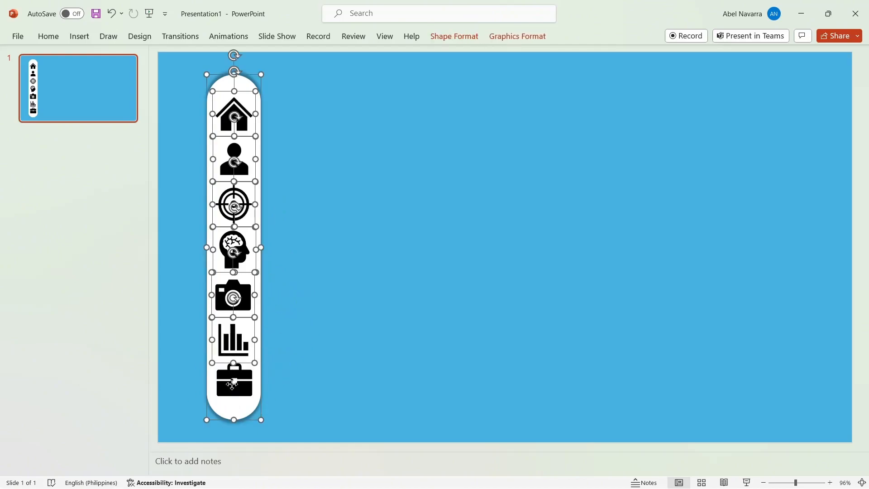
click(331, 234)
click(237, 121)
click(229, 118)
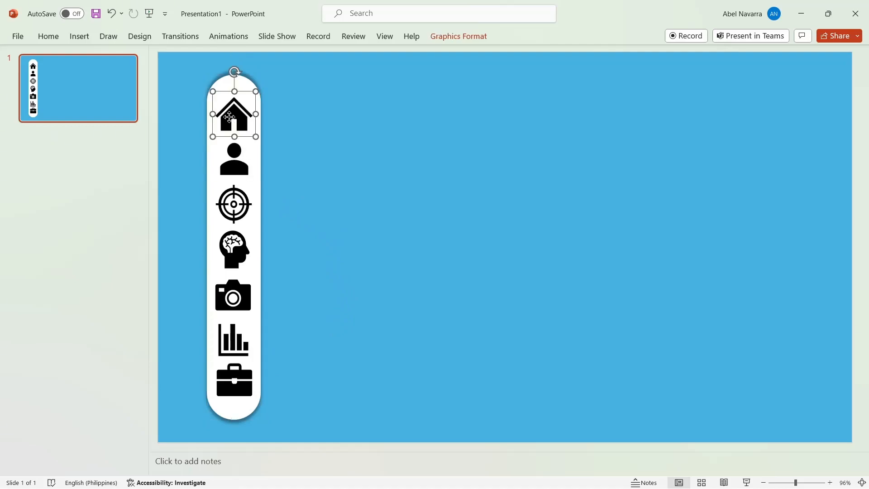
ctrl+click(238, 169)
ctrl+click(235, 205)
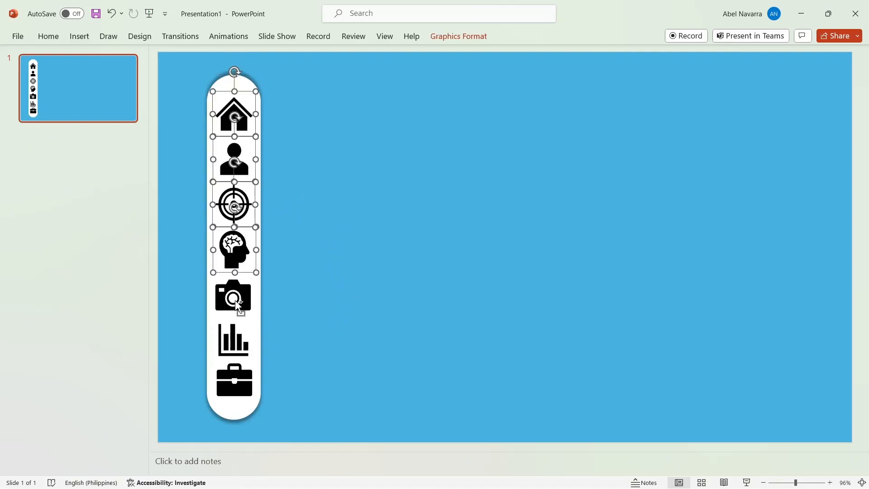
ctrl+click(239, 357)
ctrl+click(236, 301)
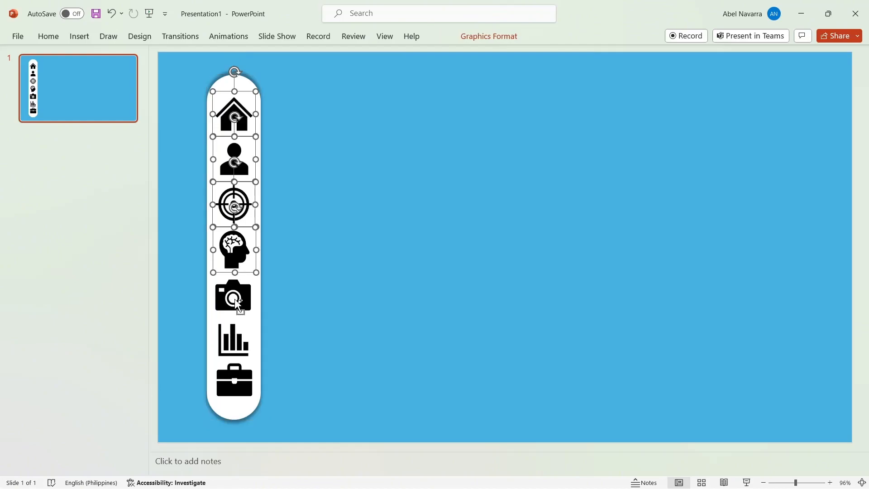
click(236, 301)
click(291, 280)
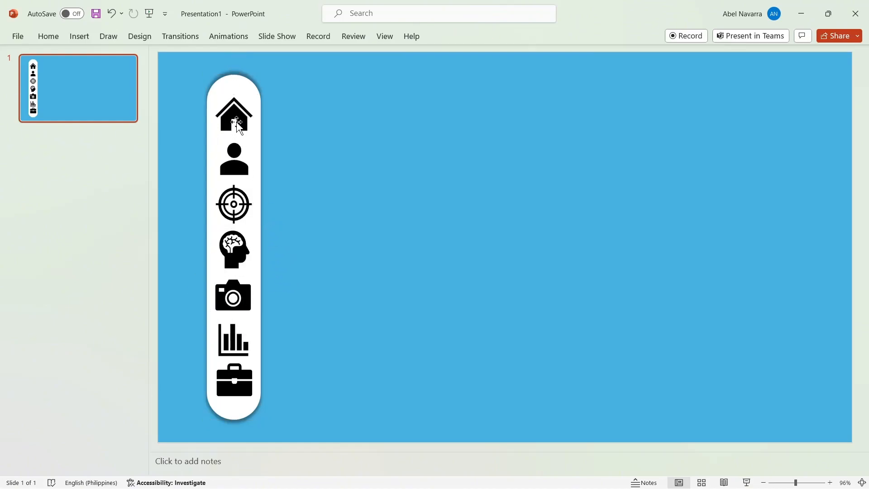
- Recolor all seven icons with a gray fill from the theme colors, leaving the capsule out of the selection
drag(199, 91, 253, 403)
drag(170, 101, 340, 411)
shift+click(236, 114)
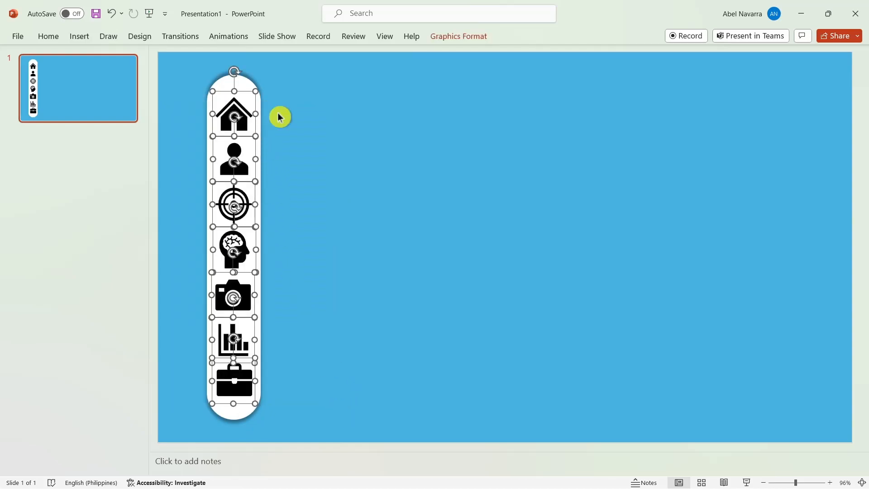
click(466, 39)
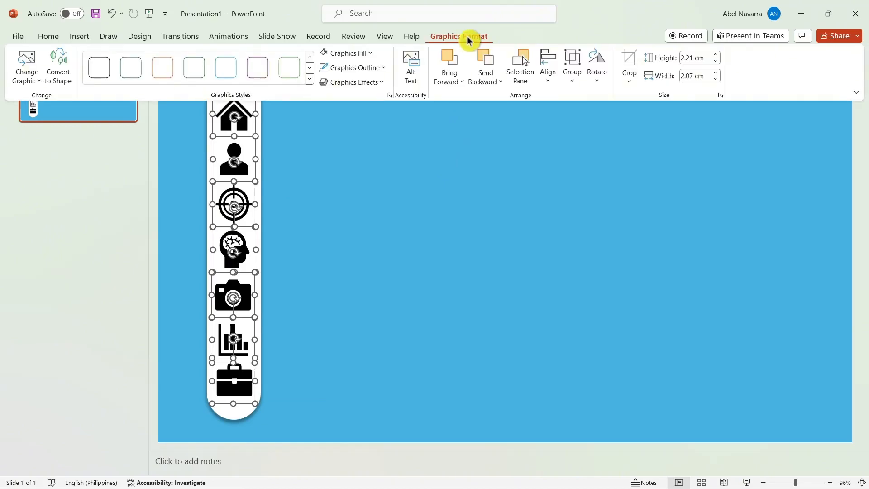
click(370, 53)
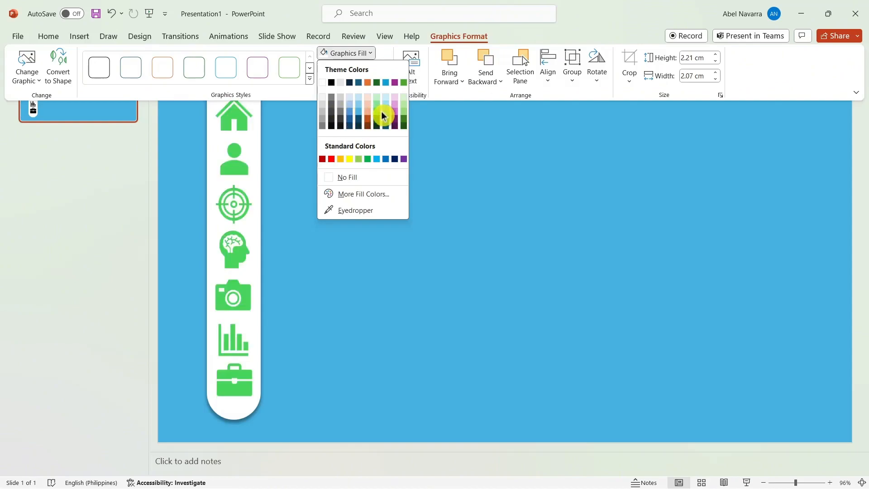
click(323, 124)
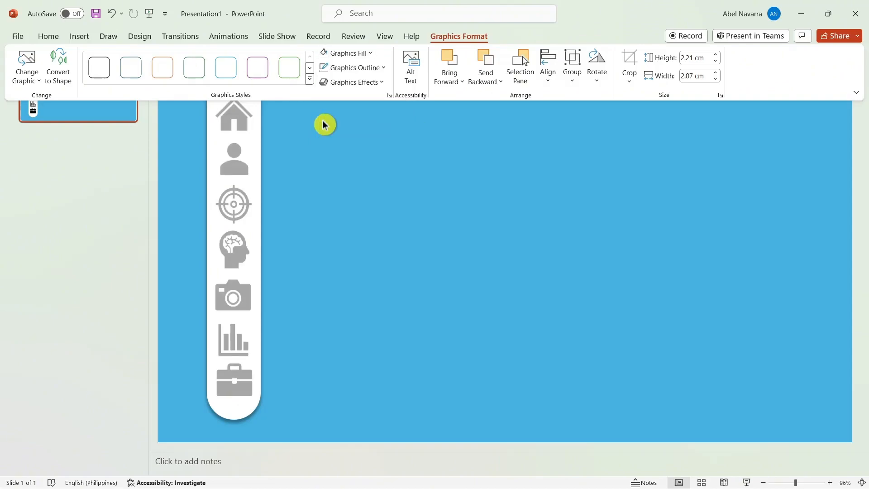
click(364, 226)
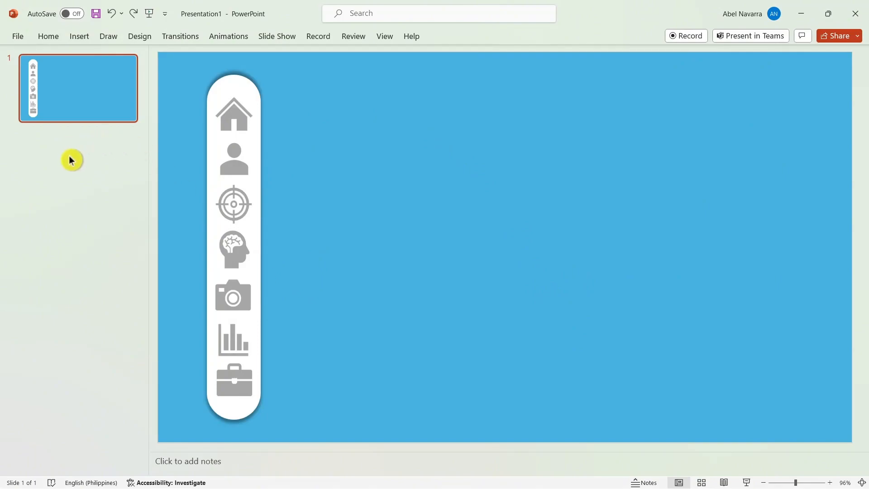
- Add a second slide after the navigation bar slide and delete its title and text placeholders
click(78, 192)
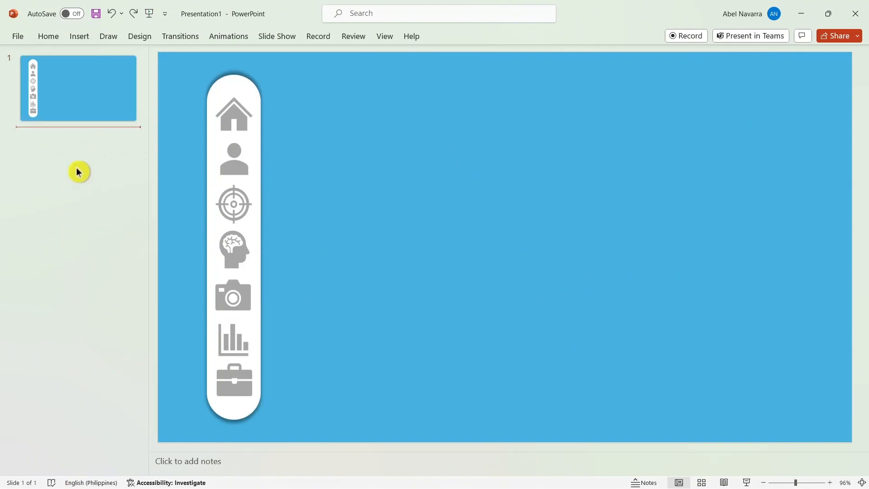
click(78, 38)
click(86, 206)
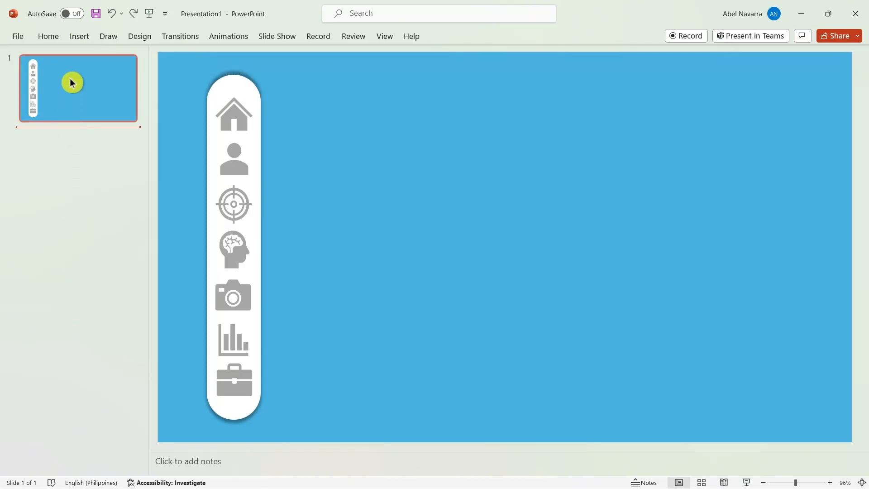
click(77, 38)
click(19, 75)
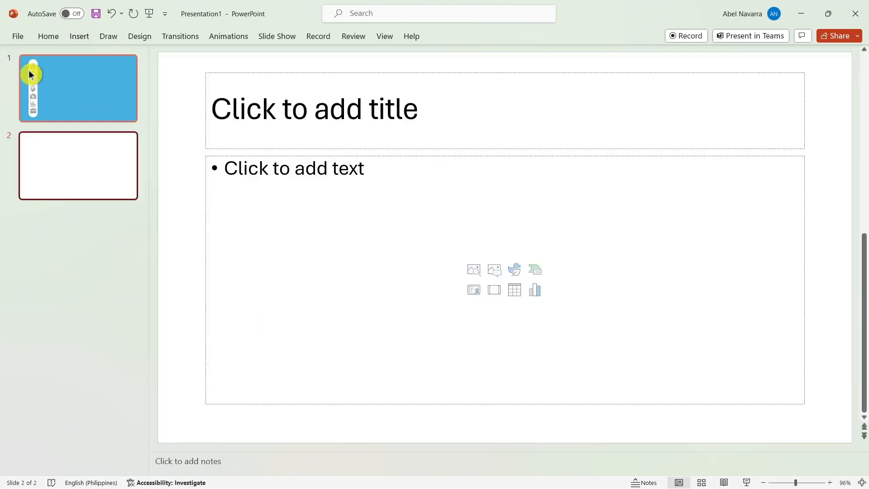
click(264, 71)
key(Delete)
click(296, 157)
key(Delete)
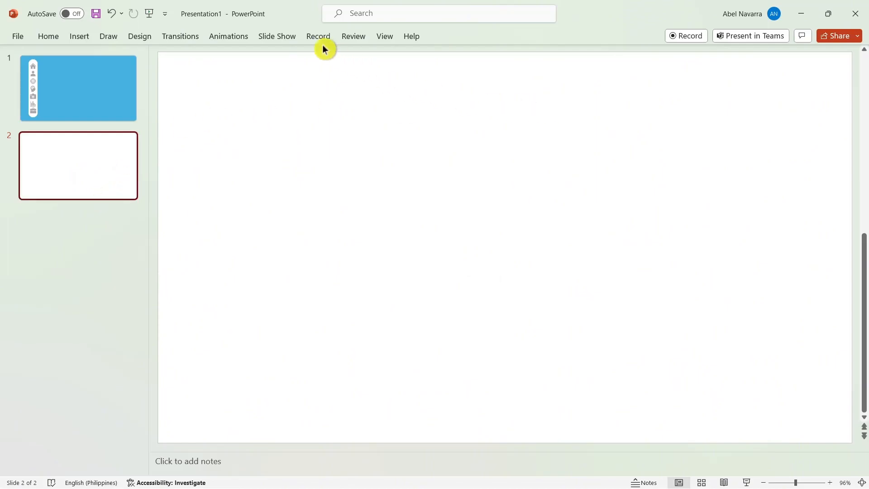
- Give the second slide a solid blue background fill matching the first slide
click(137, 39)
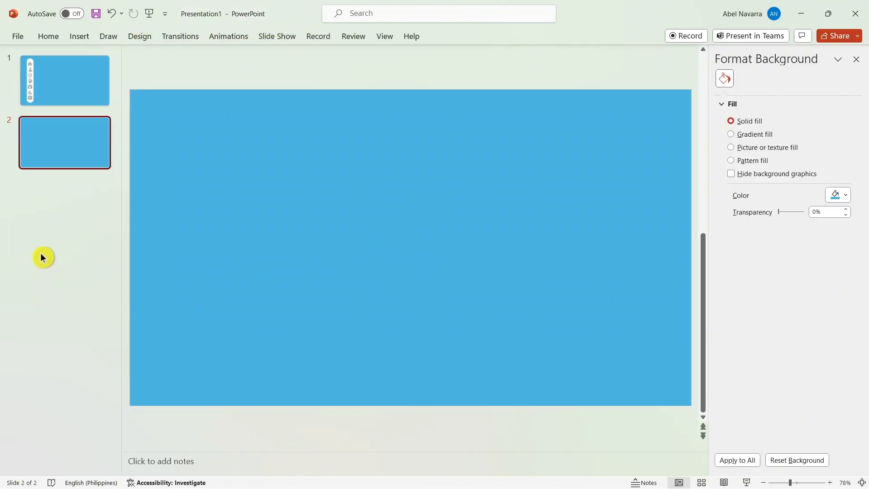
click(41, 258)
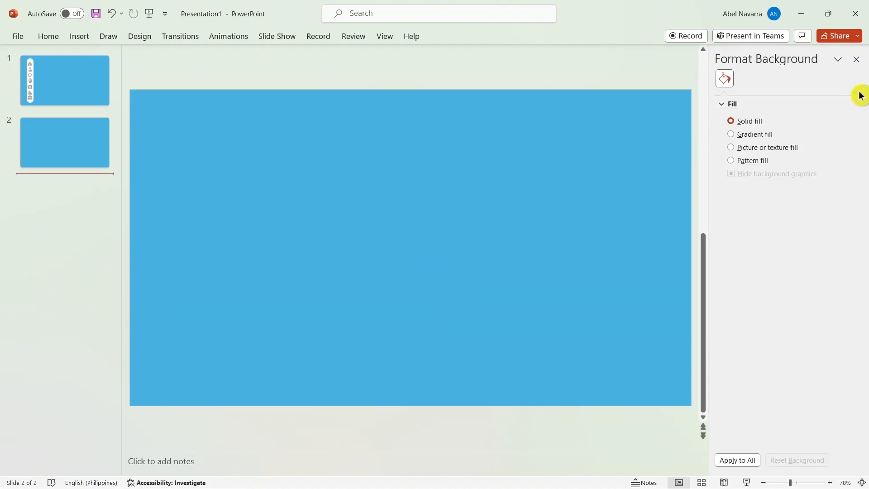
click(857, 60)
- Duplicate the blank blue second slide five times so the presentation has seven slides
click(33, 171)
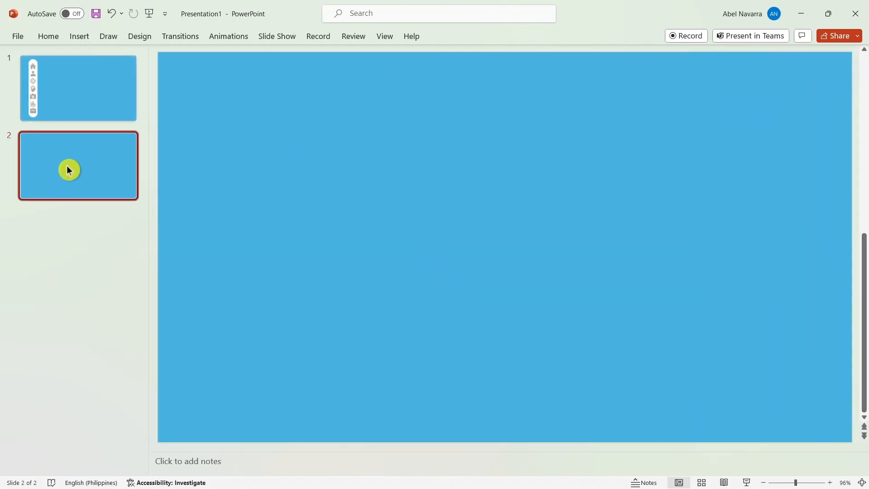
right_click(69, 169)
click(117, 281)
right_click(90, 252)
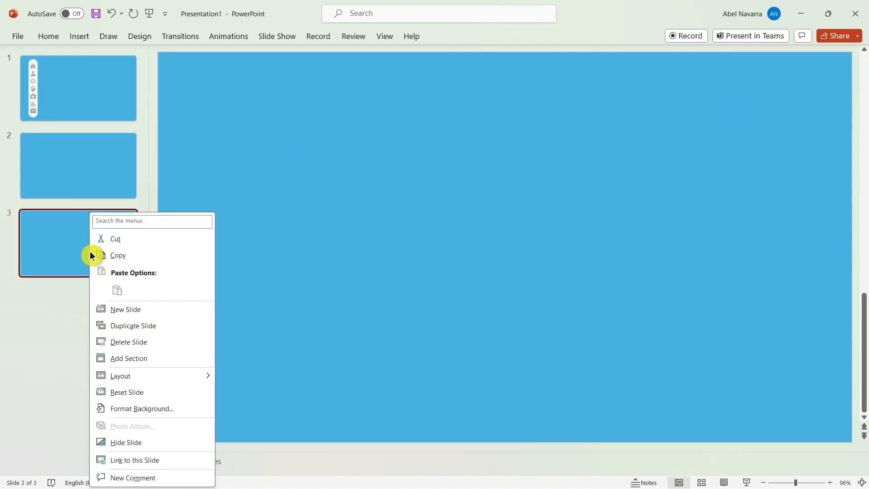
click(145, 326)
right_click(84, 256)
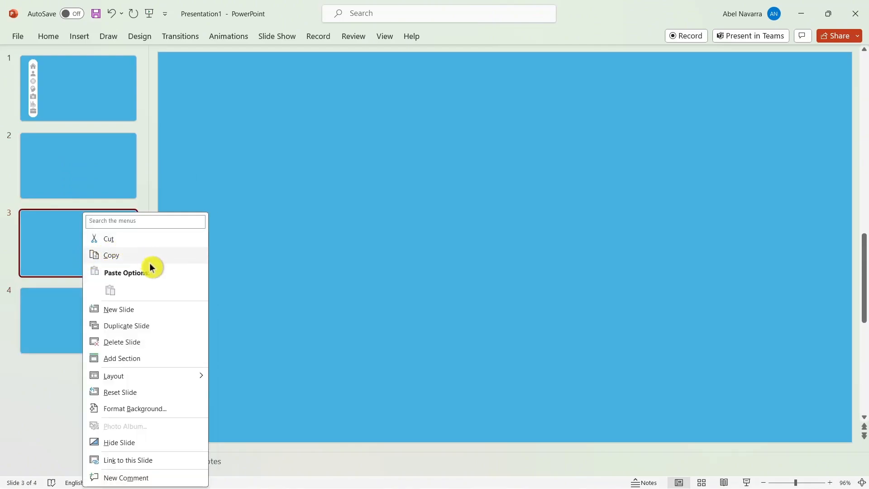
click(143, 334)
right_click(80, 328)
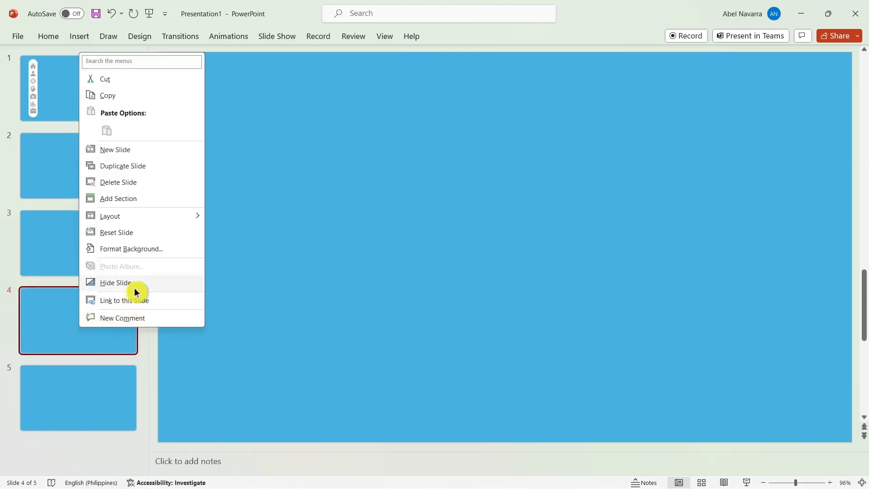
click(136, 167)
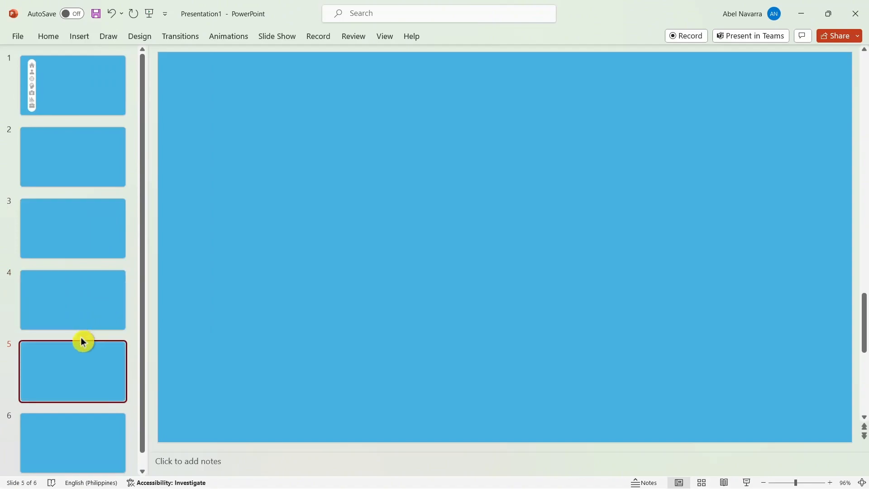
right_click(68, 425)
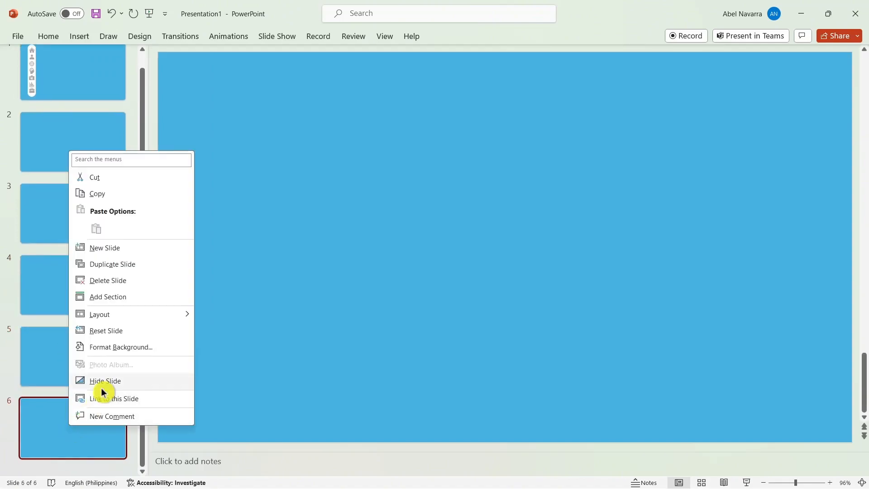
click(124, 268)
drag(140, 340, 141, 159)
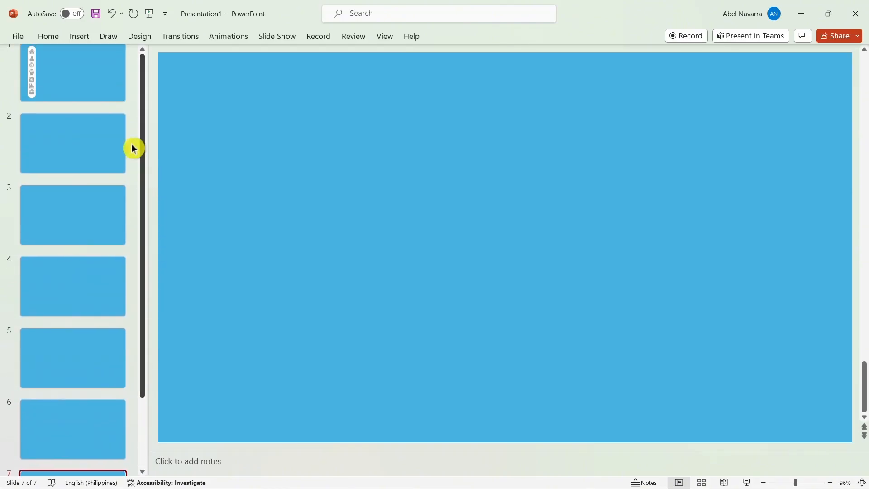
- On the first slide, hyperlink the home icon to Slide 1 as a place in this document
click(85, 81)
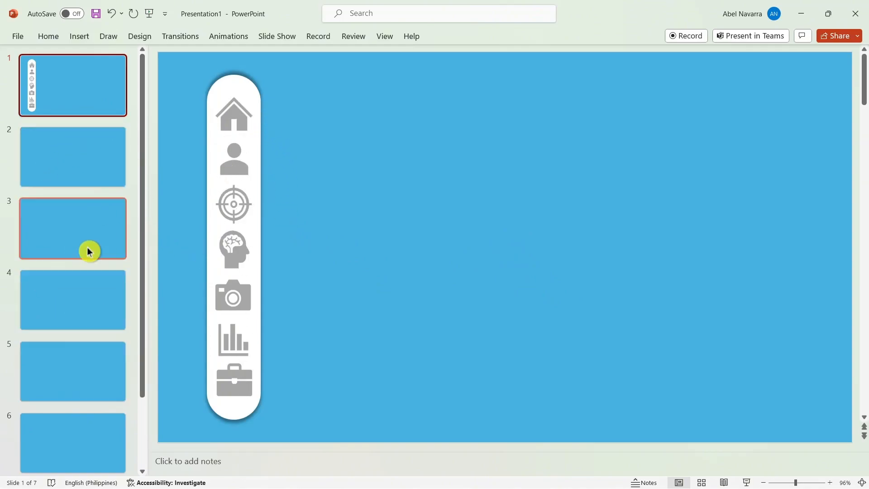
click(236, 114)
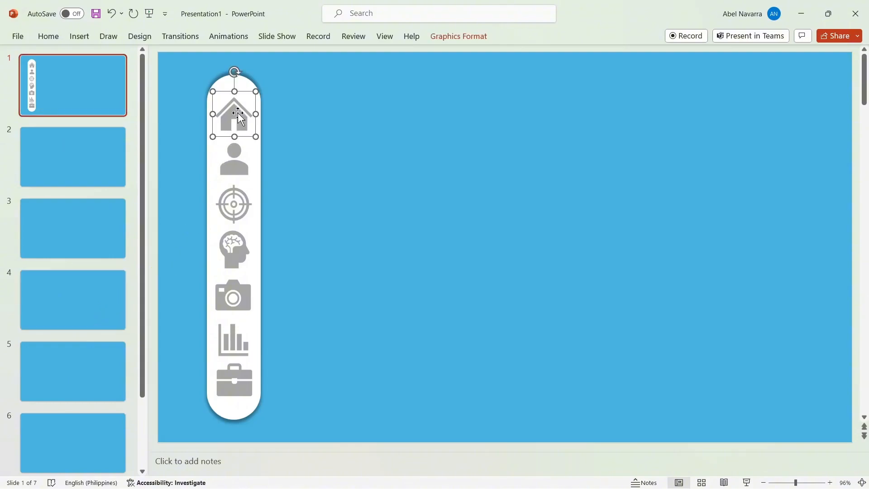
right_click(238, 113)
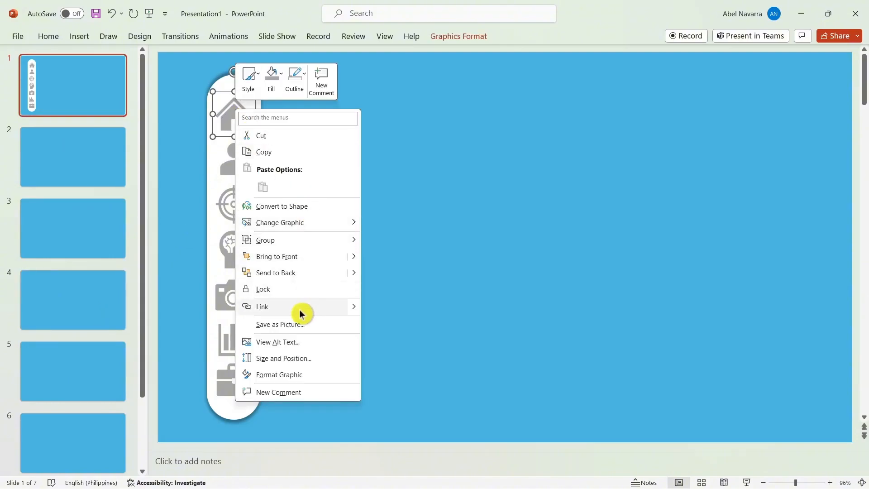
click(301, 312)
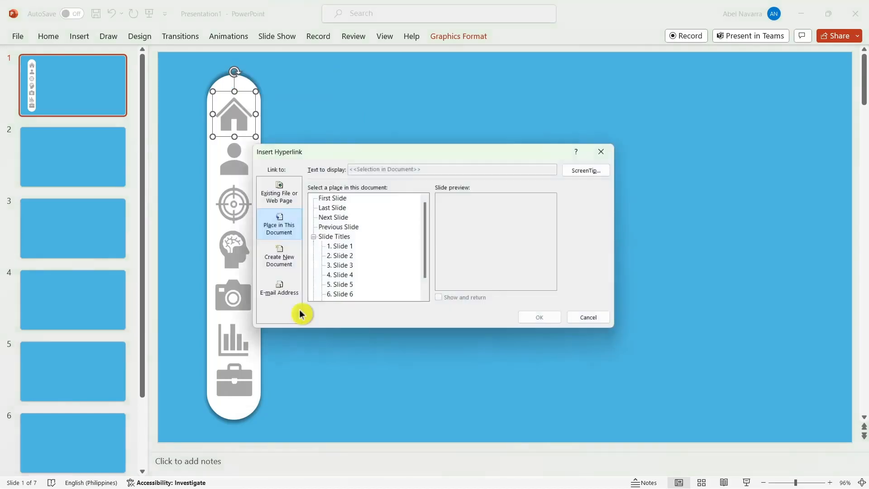
click(286, 232)
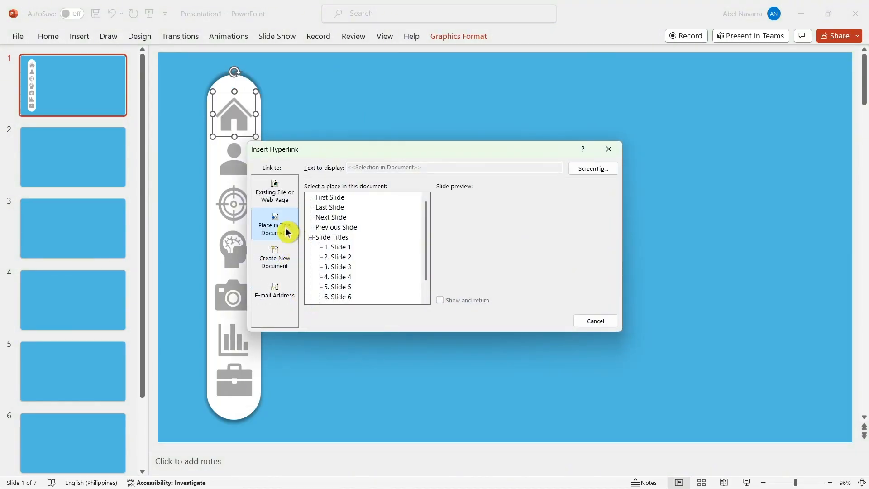
click(340, 249)
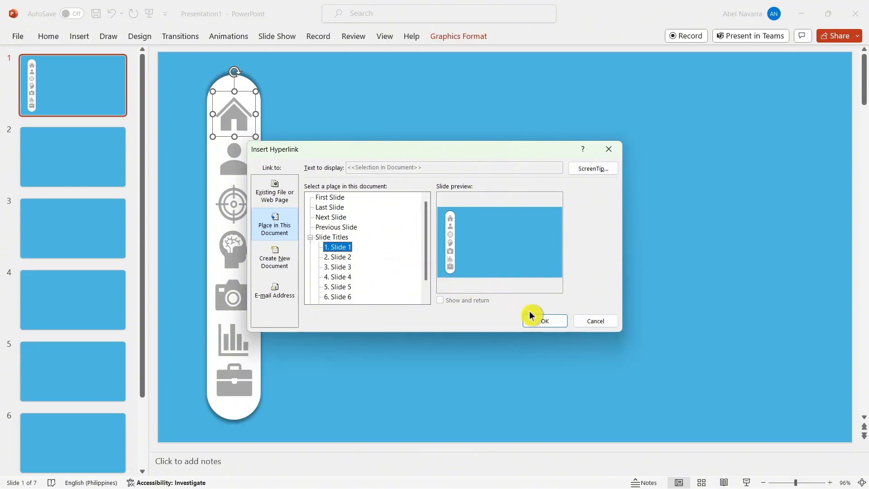
click(539, 323)
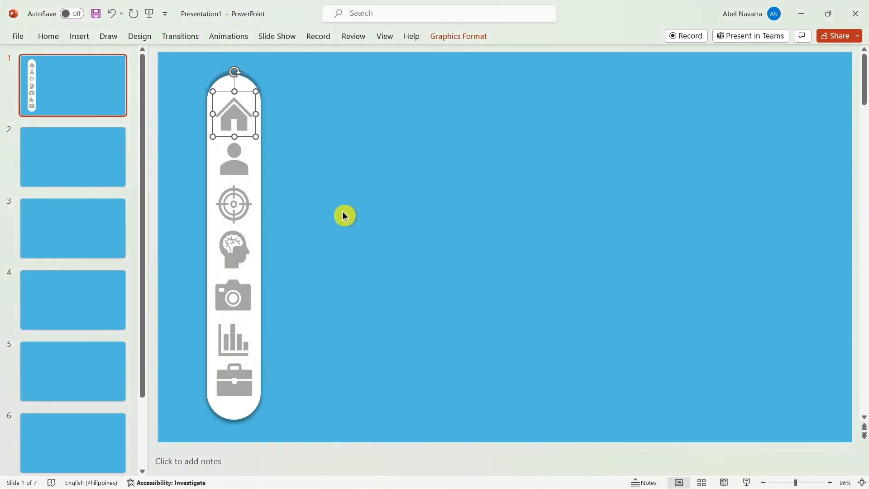
- Select only the person icon, not the capsule behind it, and hyperlink it to Slide 2 of this document
click(240, 159)
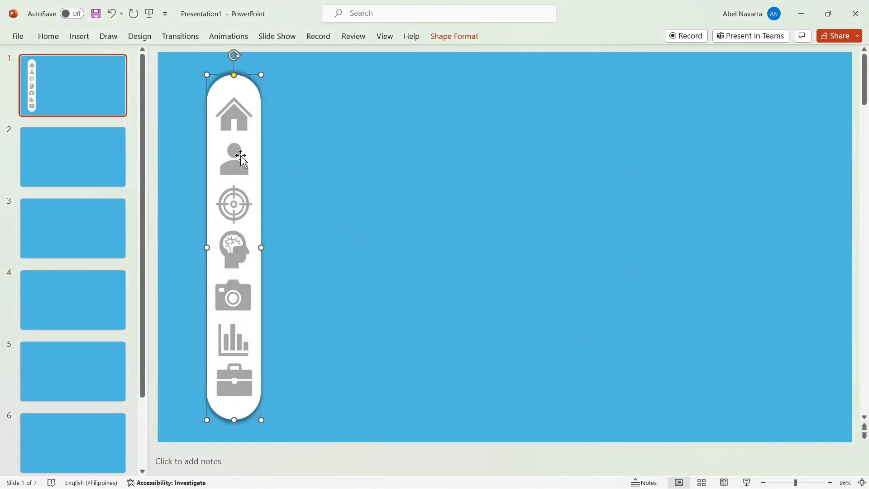
click(329, 167)
click(244, 153)
click(230, 162)
click(232, 163)
right_click(229, 169)
key(Escape)
click(234, 165)
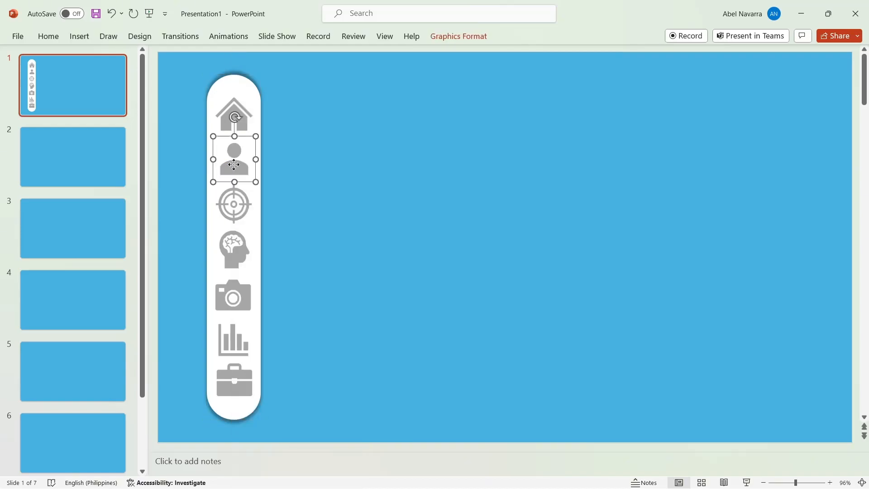
right_click(234, 167)
click(291, 361)
click(336, 258)
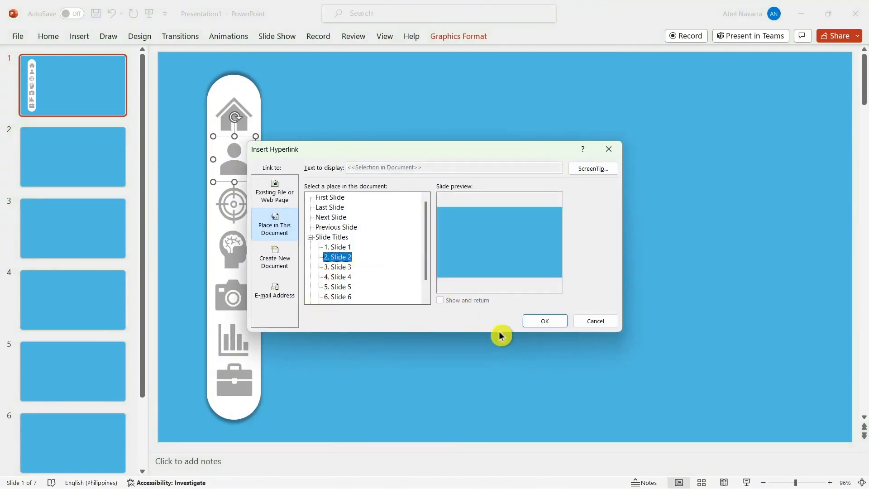
click(538, 321)
- Hyperlink the target icon in the navigation bar to Slide 3 of this document
click(240, 207)
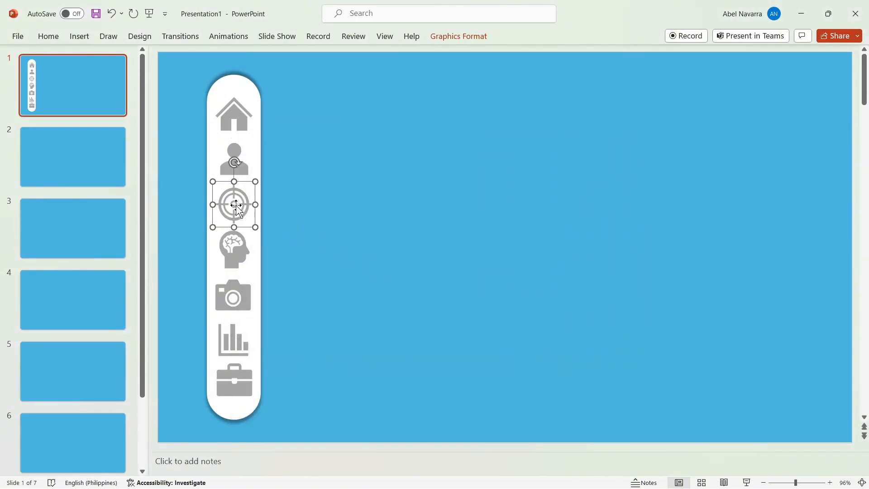
right_click(240, 207)
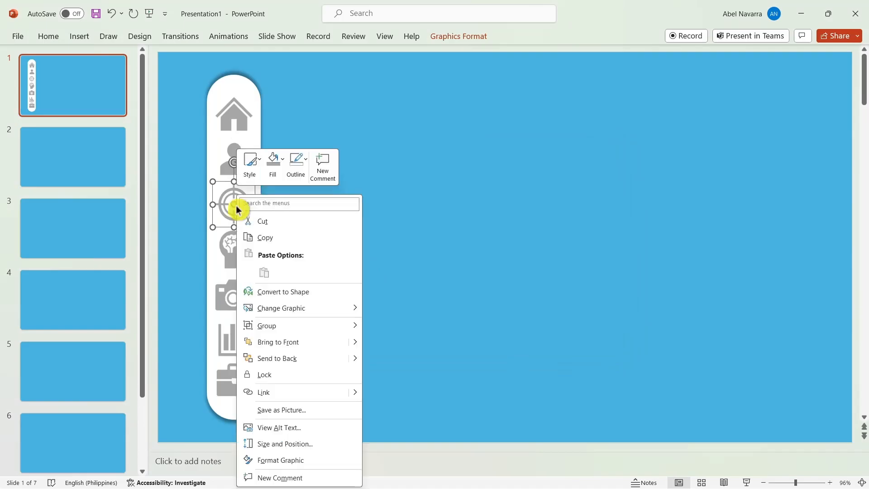
click(287, 391)
click(339, 267)
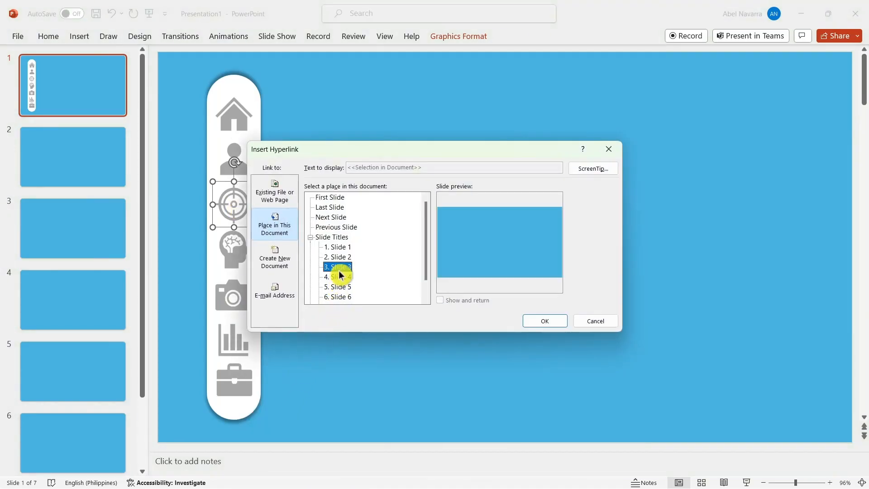
click(525, 322)
- Hyperlink the head-with-brain icon in the navigation bar to Slide 4 of this document
click(248, 252)
click(235, 262)
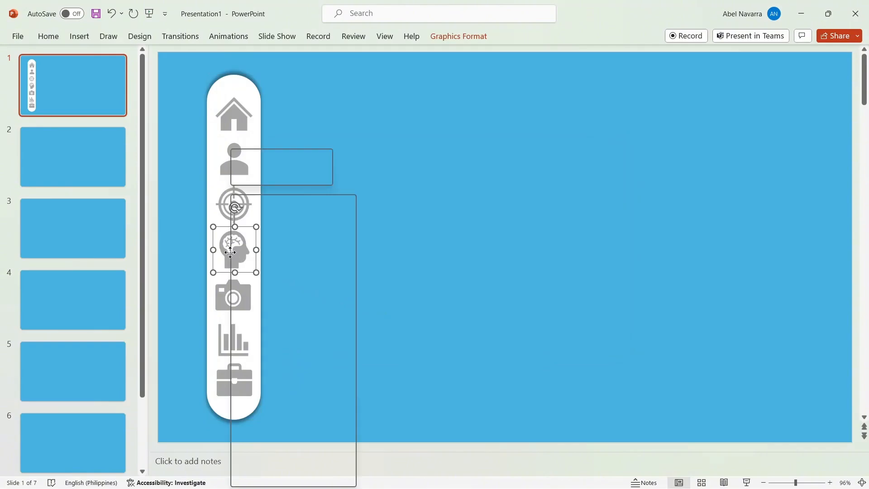
right_click(231, 252)
click(274, 392)
click(340, 277)
click(545, 320)
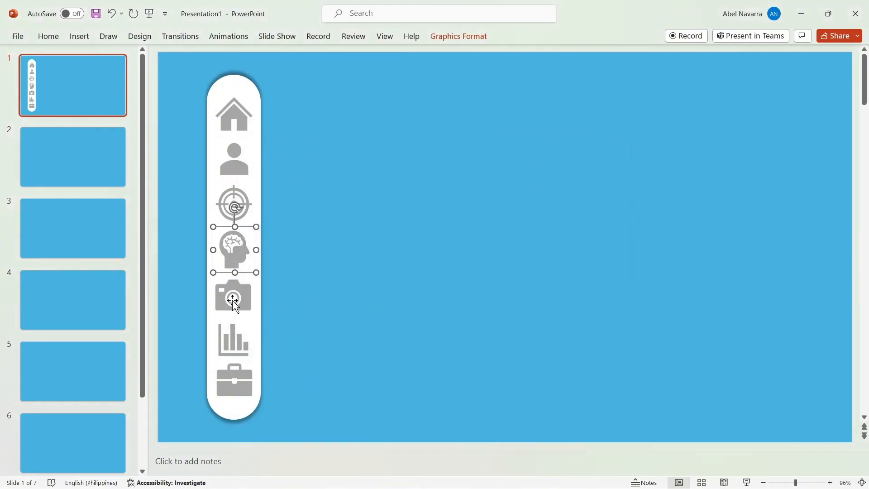
- Select the camera icon on its own and hyperlink it to Slide 5 of this document
click(233, 300)
click(235, 299)
click(239, 300)
right_click(241, 300)
click(235, 308)
click(245, 294)
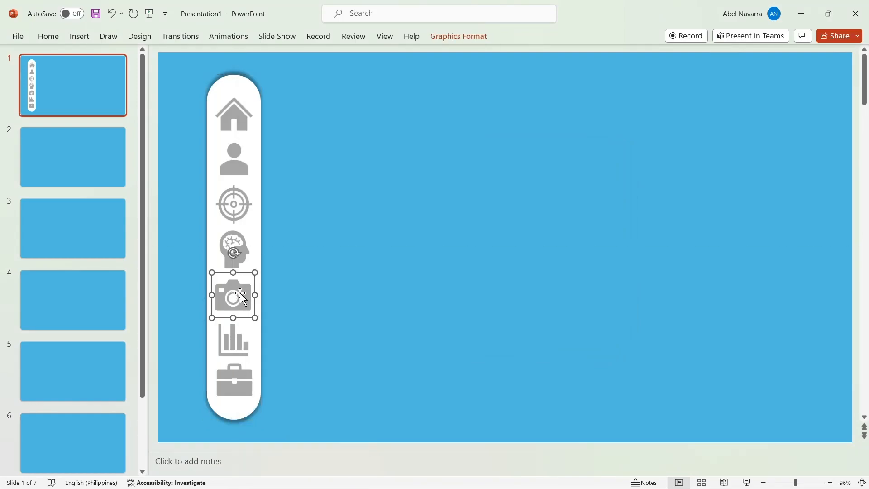
right_click(234, 295)
click(275, 206)
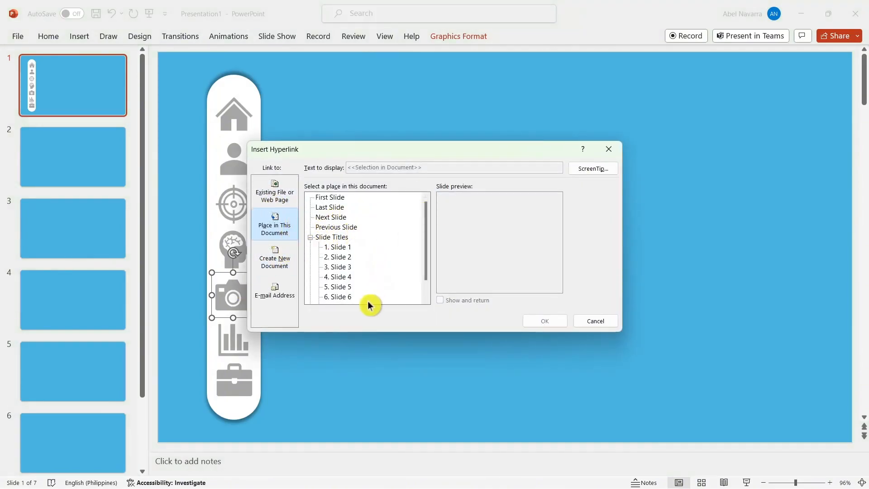
click(355, 288)
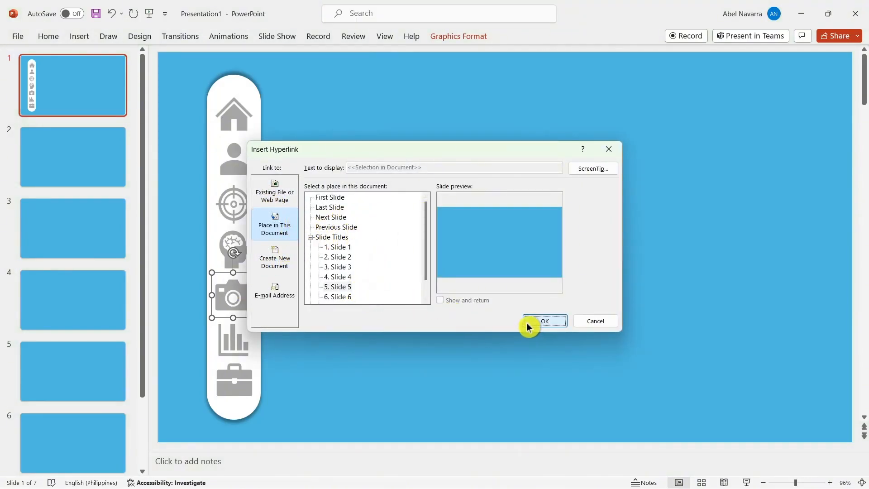
click(530, 321)
- Hyperlink the bar chart icon in the navigation bar to Slide 6 of this document
click(232, 344)
right_click(233, 345)
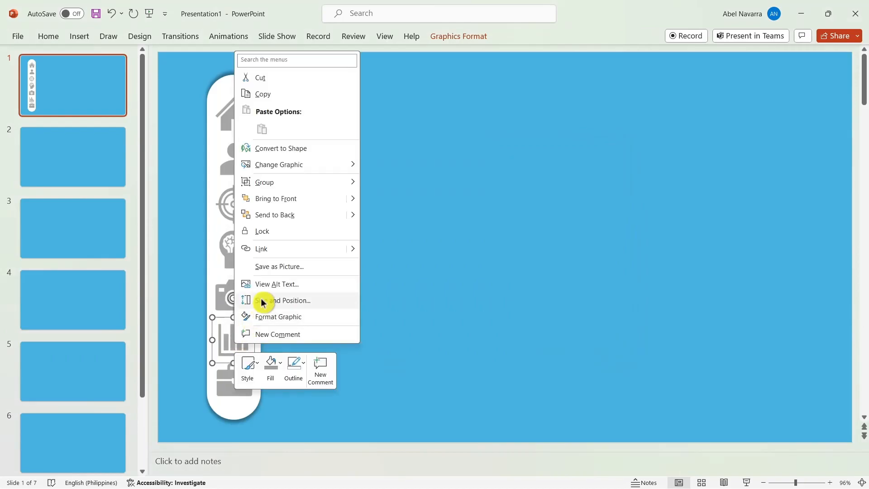
click(269, 251)
click(339, 296)
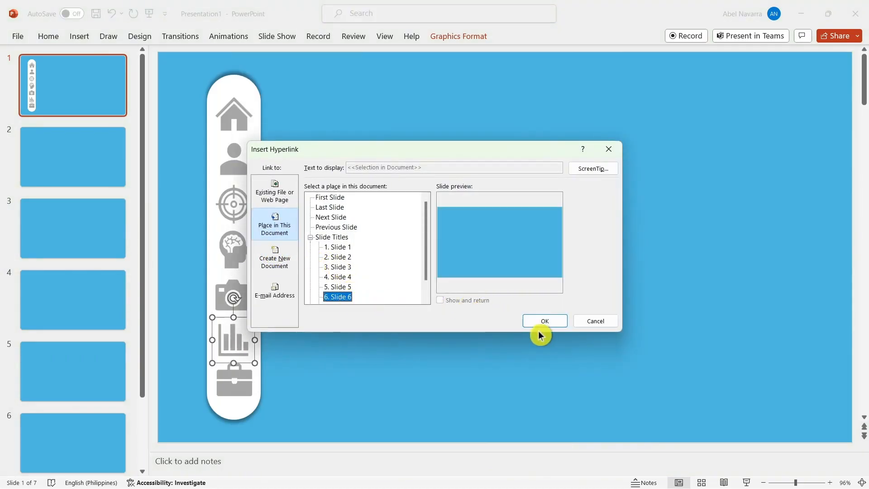
click(545, 322)
- Hyperlink the briefcase icon to Slide 7 of this document and clear the selection
click(234, 376)
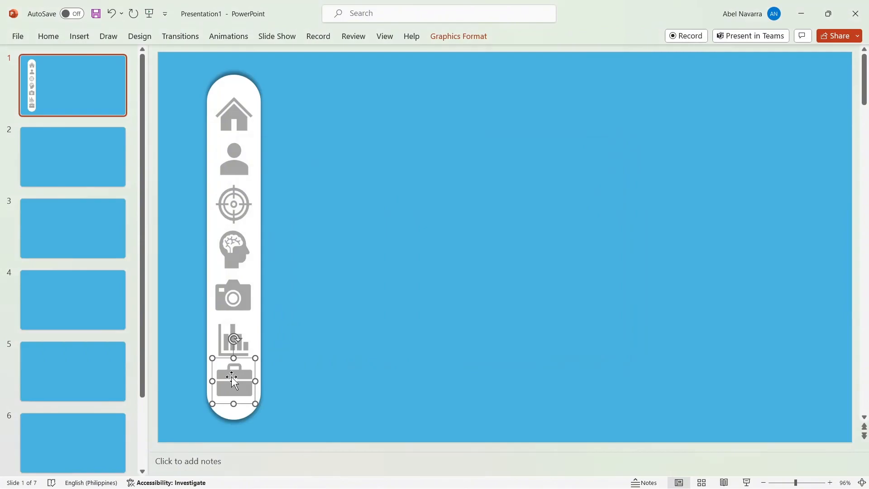
right_click(235, 382)
click(272, 282)
scroll(358, 294, down, 2)
click(348, 285)
click(546, 321)
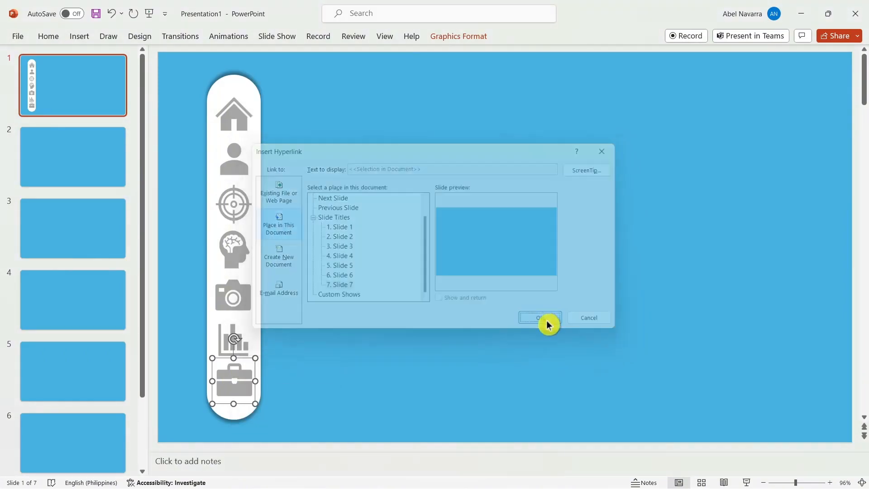
click(476, 342)
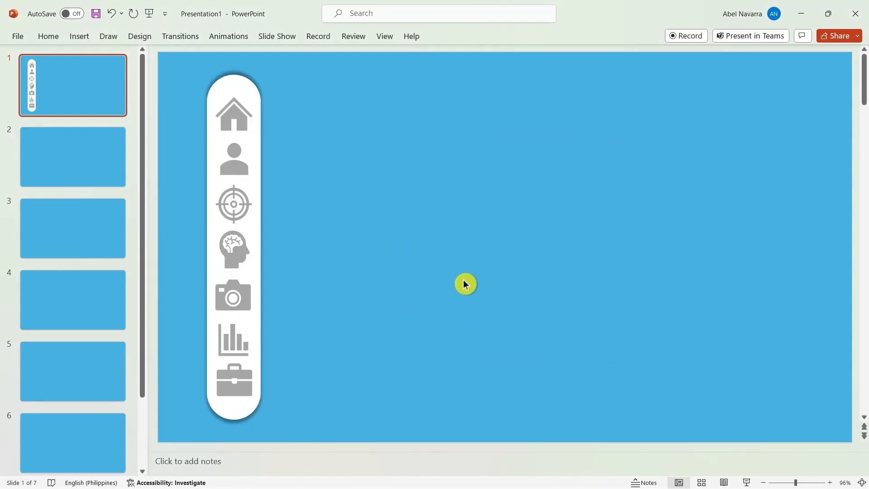
- Draw a circle with the Oval shape and place it centered over the home icon, within the capsule's width
drag(795, 483, 793, 483)
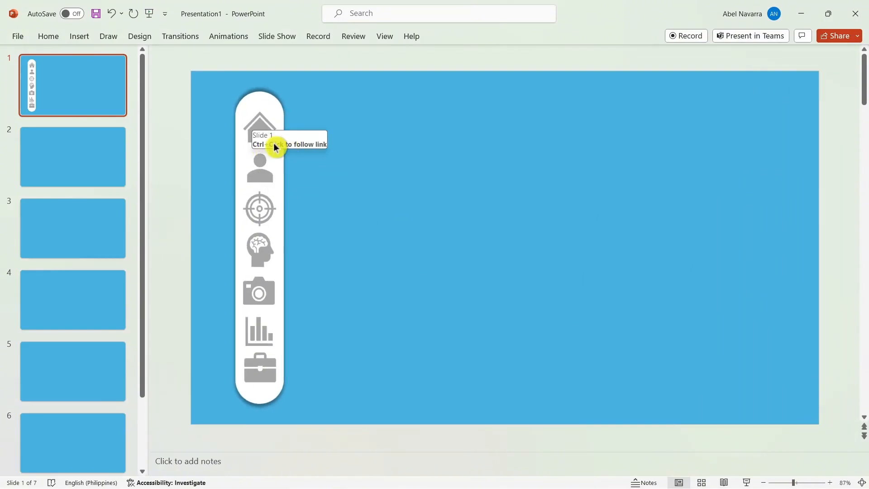
click(80, 37)
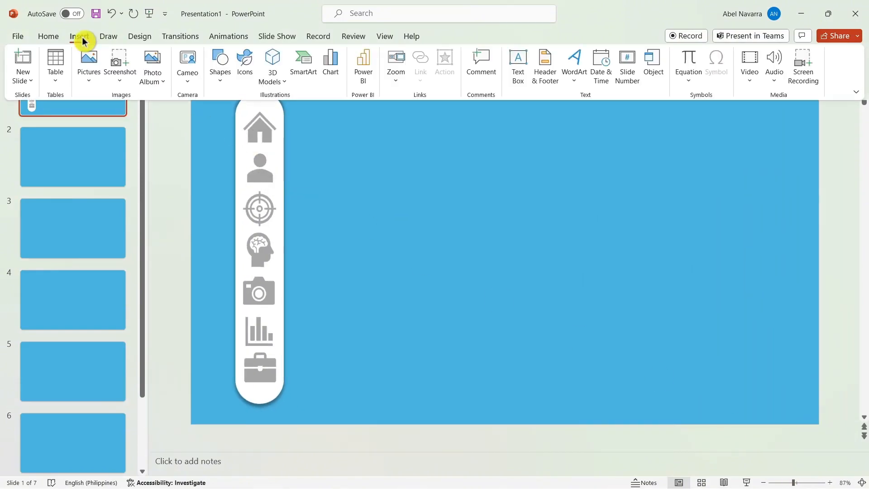
click(219, 63)
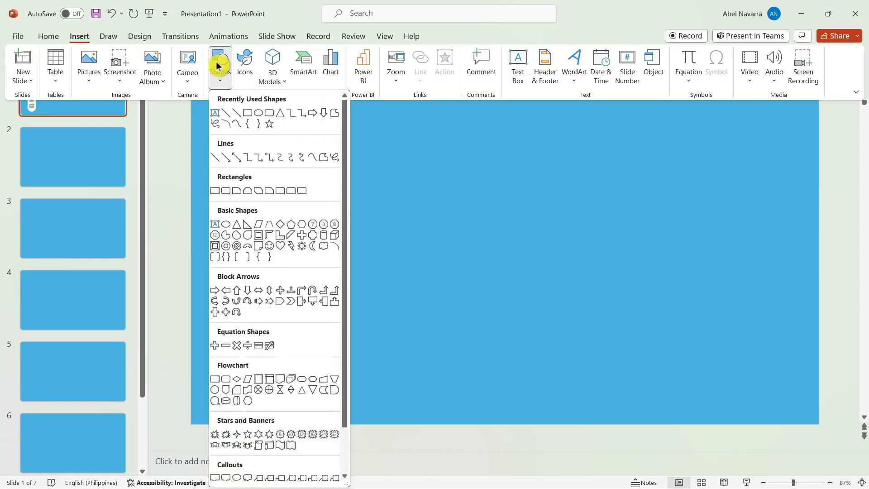
click(259, 114)
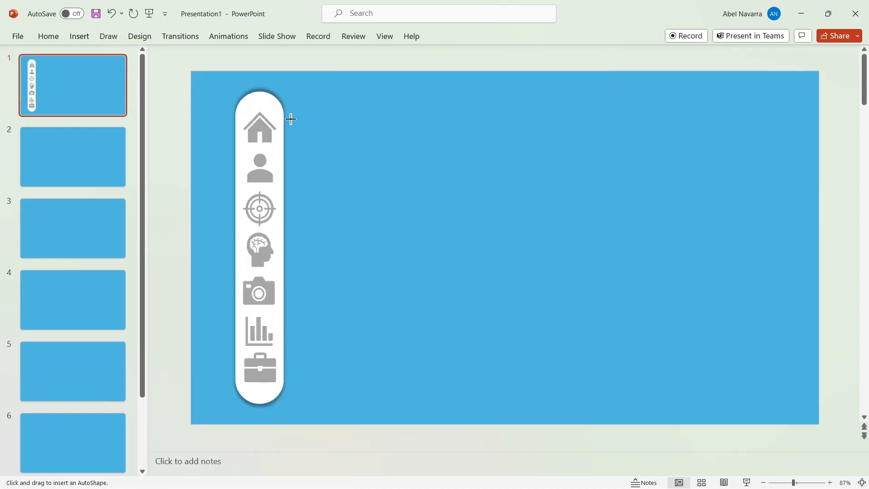
drag(340, 147, 266, 132)
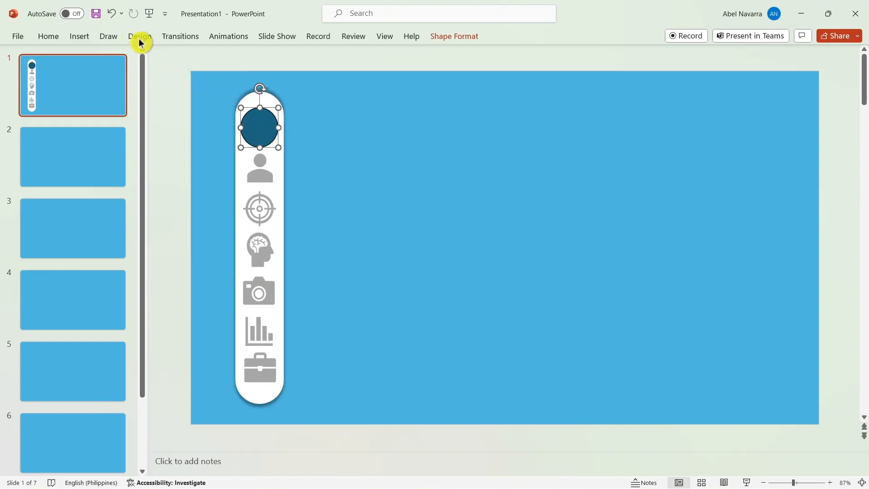
- Fill the circle over the home icon with the slide background's light blue and remove its outline
click(437, 41)
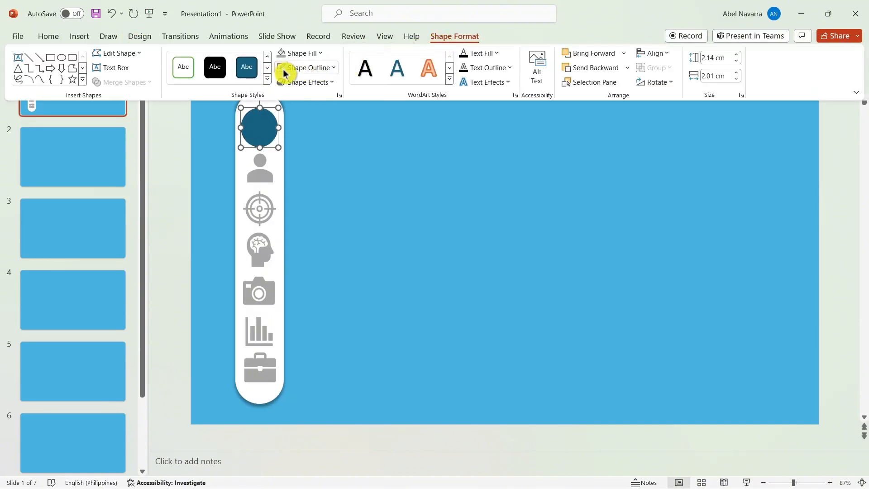
click(308, 54)
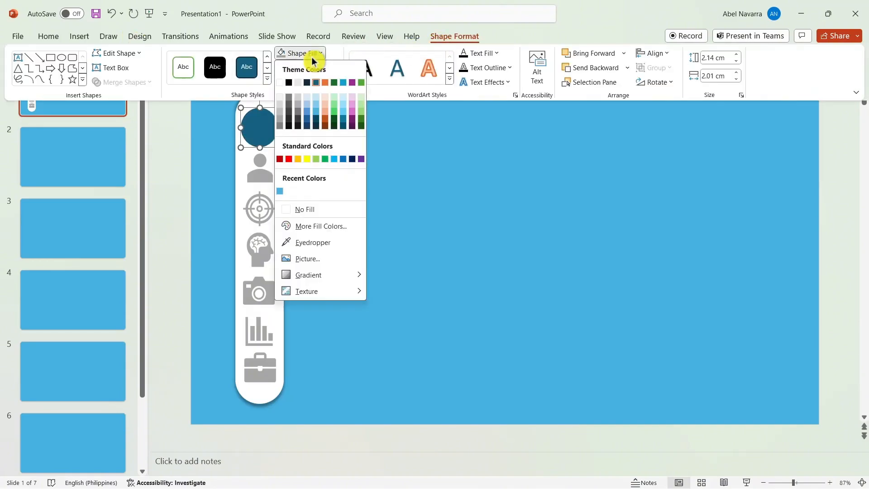
click(316, 115)
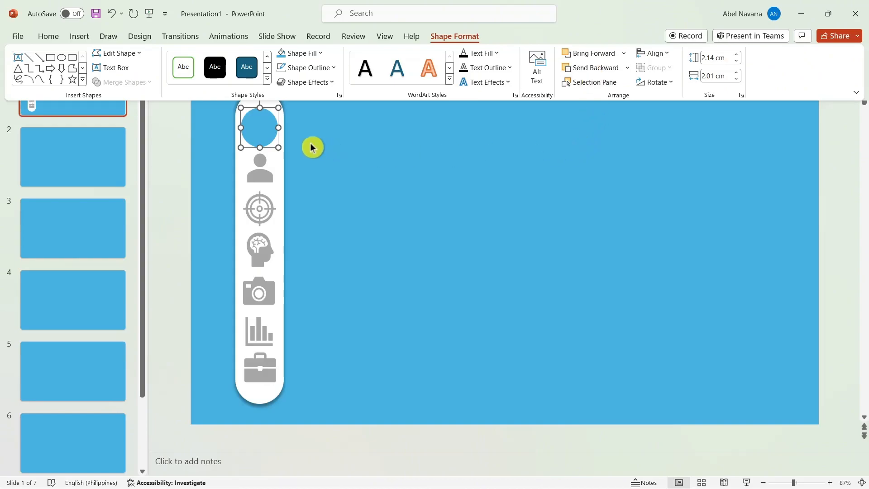
- Send the light blue circle to the back of the slide's object stack
click(269, 131)
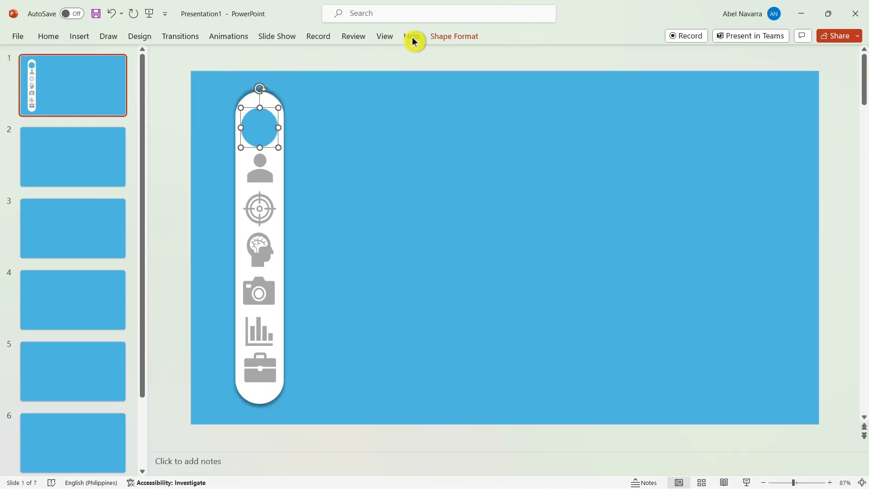
click(458, 39)
click(581, 69)
click(338, 145)
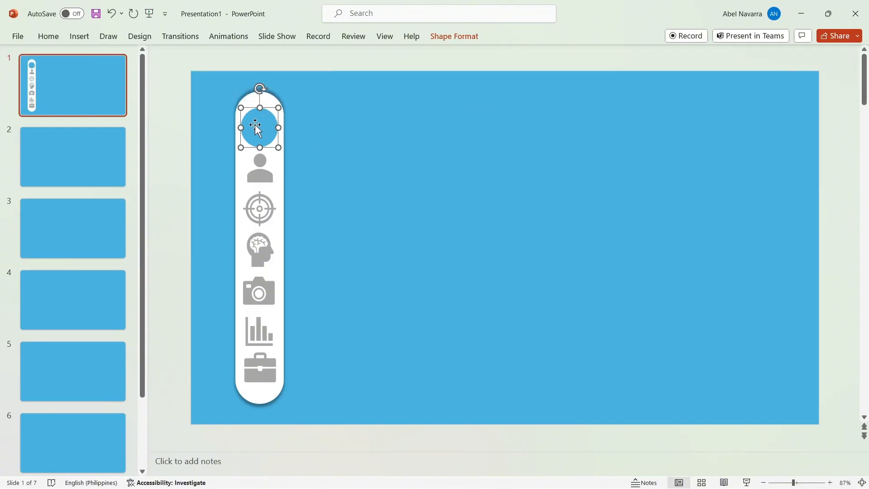
right_click(258, 129)
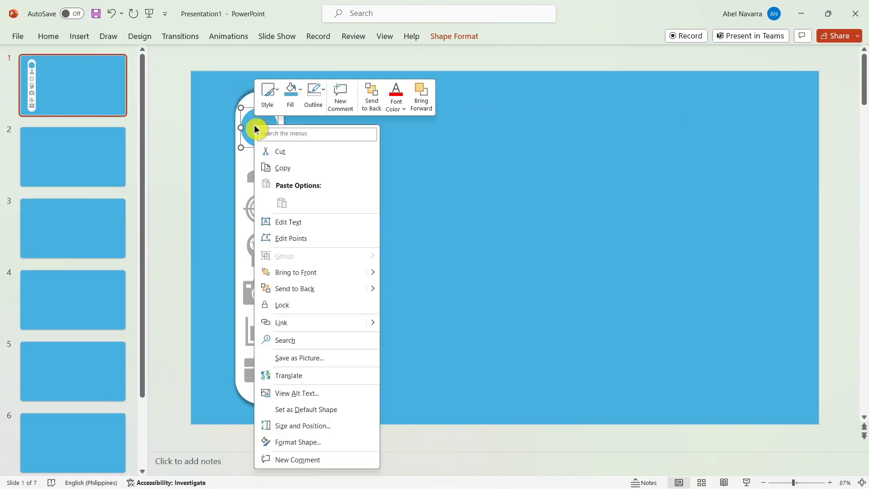
click(289, 290)
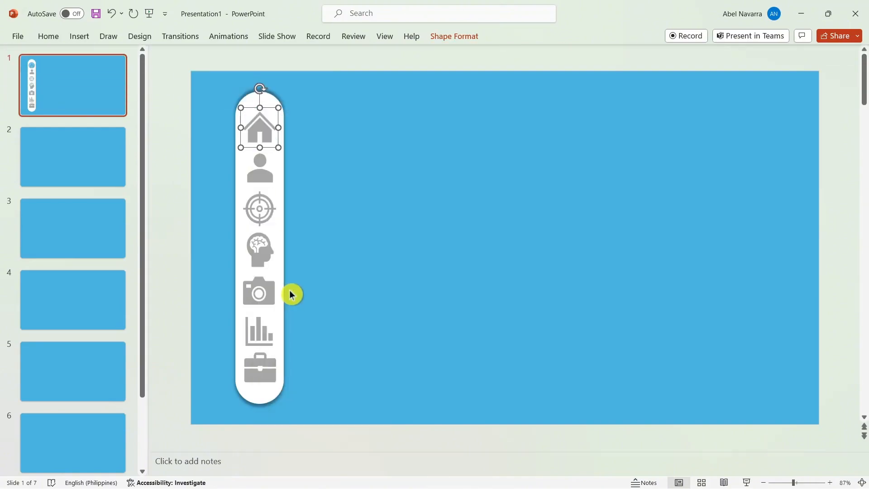
- Send the white capsule to the back so the circle lies between it and the home icon
click(274, 96)
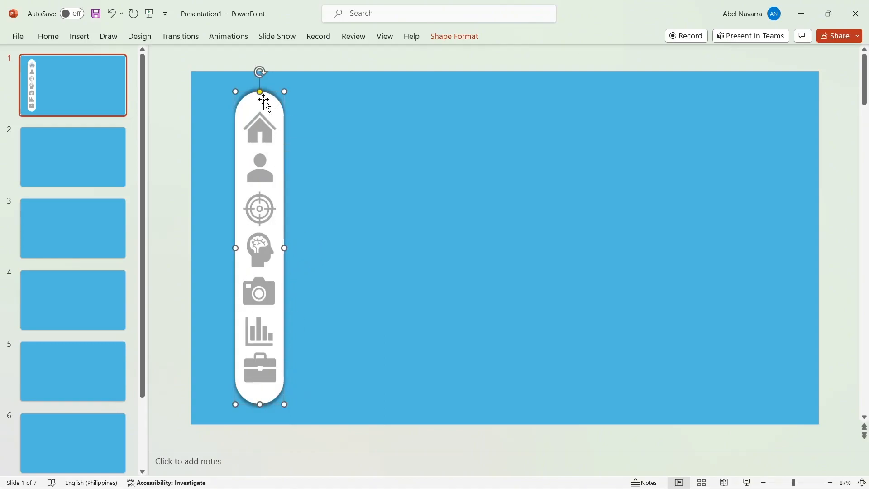
right_click(273, 106)
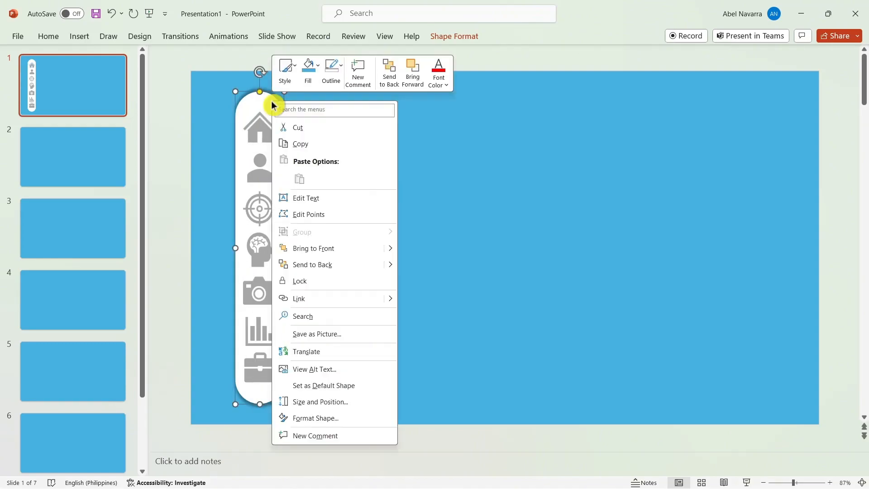
click(319, 266)
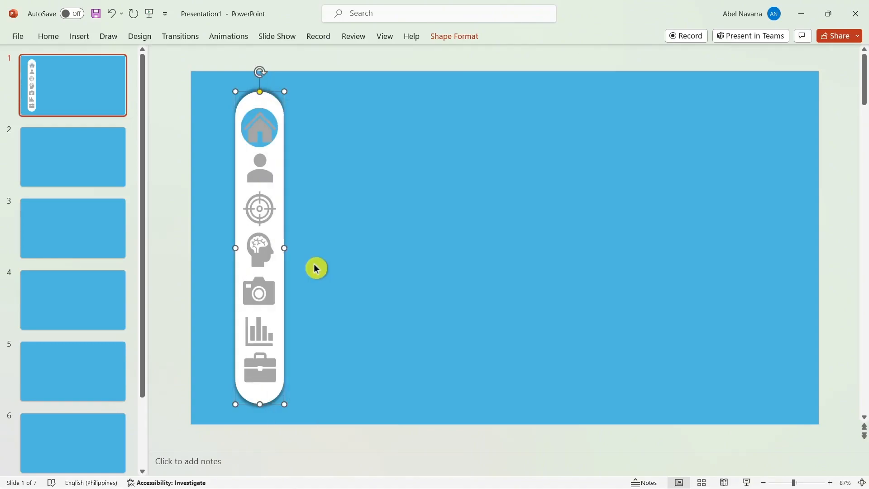
- Set the home icon's fill to white and clear the selection
click(261, 133)
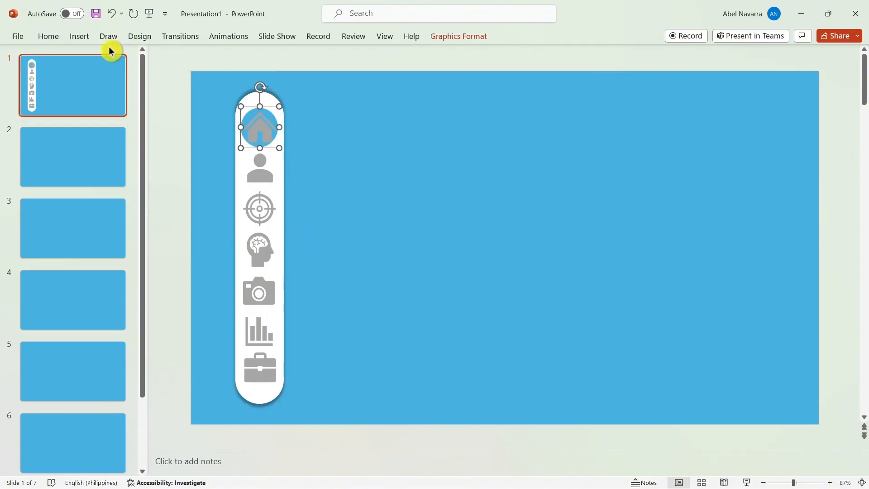
click(441, 40)
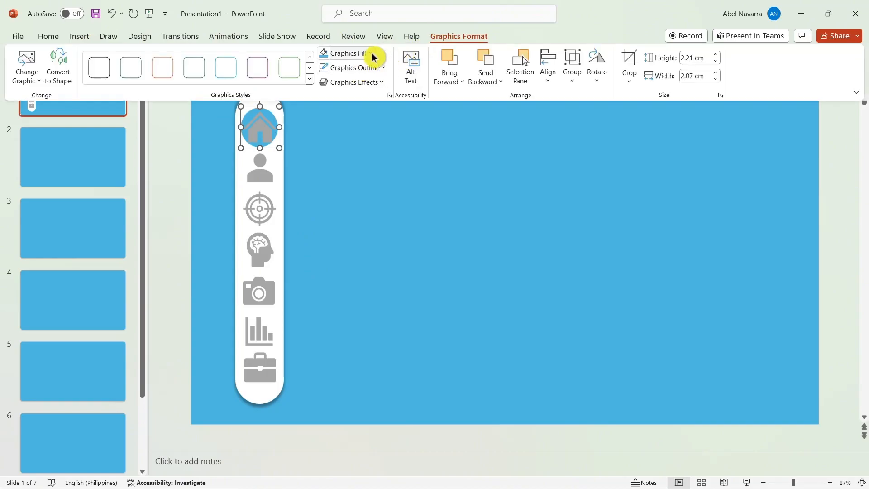
click(371, 53)
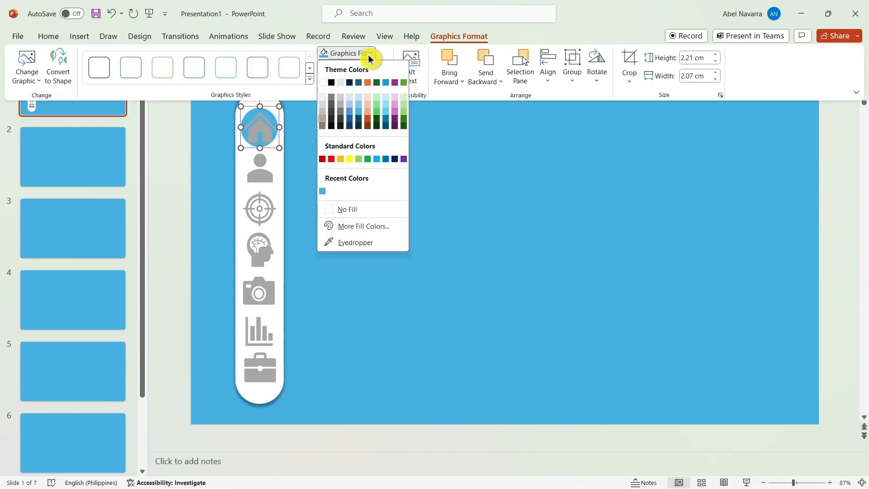
click(323, 84)
click(392, 206)
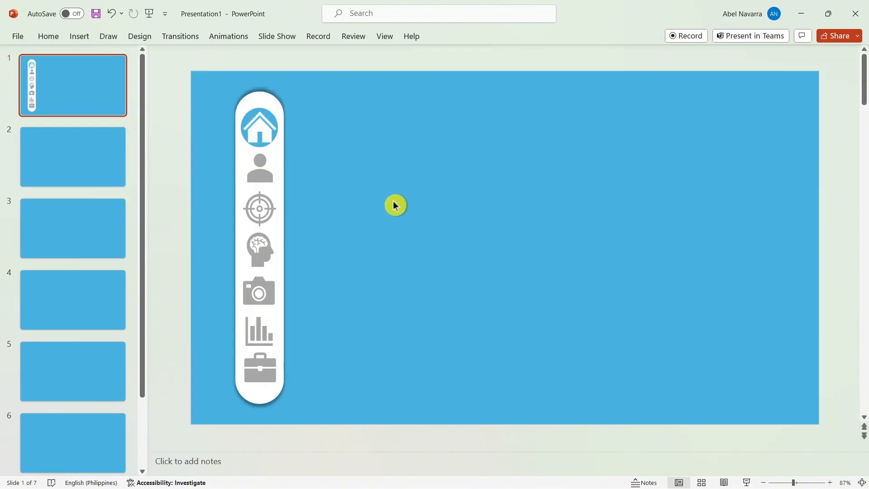
- Enlarge the circle behind the home icon slightly, to about 2.21 cm high and 2.08 cm wide
click(271, 120)
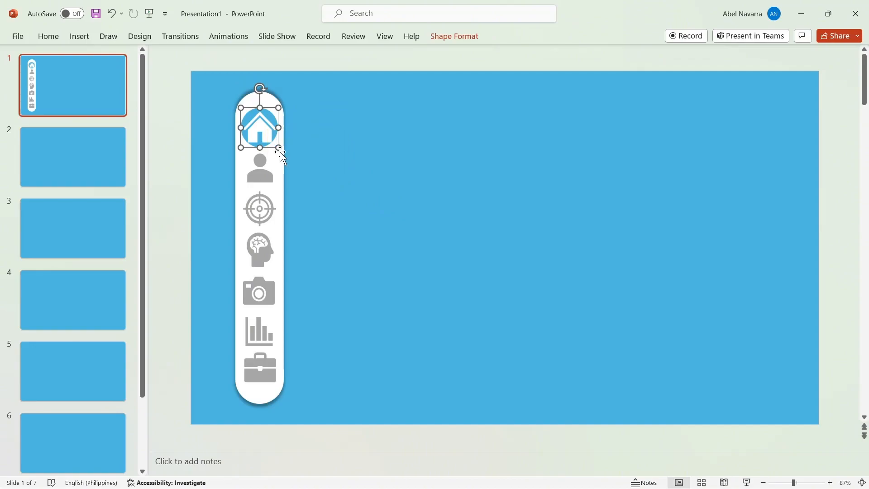
drag(279, 148, 281, 148)
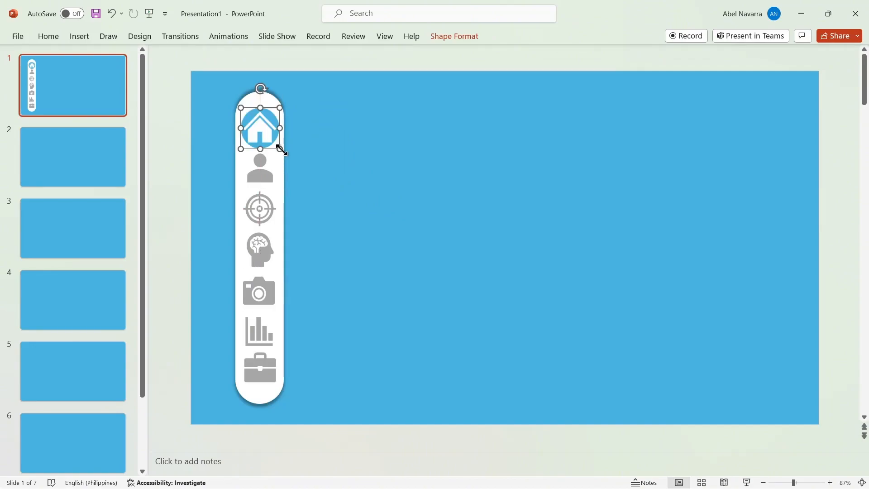
click(527, 194)
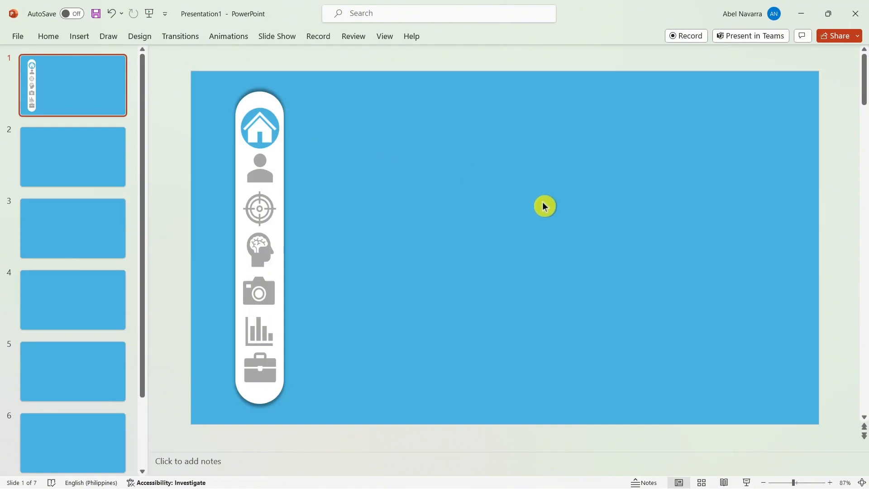
- Reapply the white fill to the home icon on Slide 1
click(270, 126)
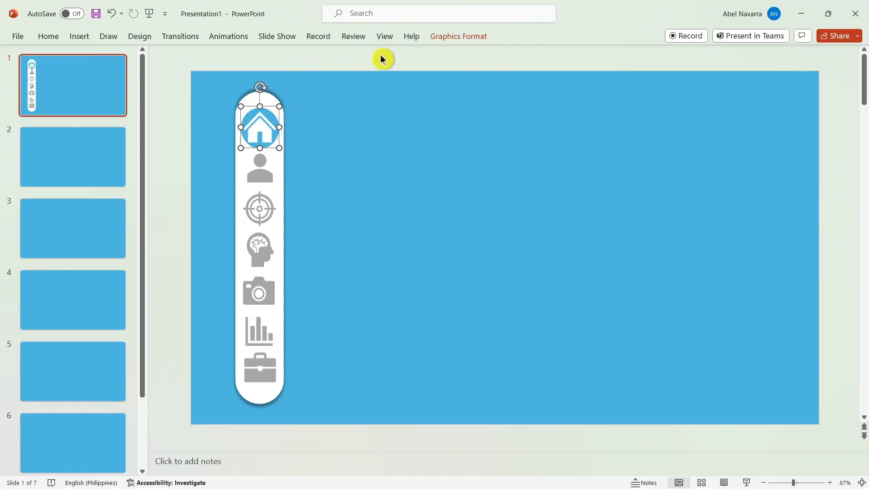
click(447, 38)
click(370, 53)
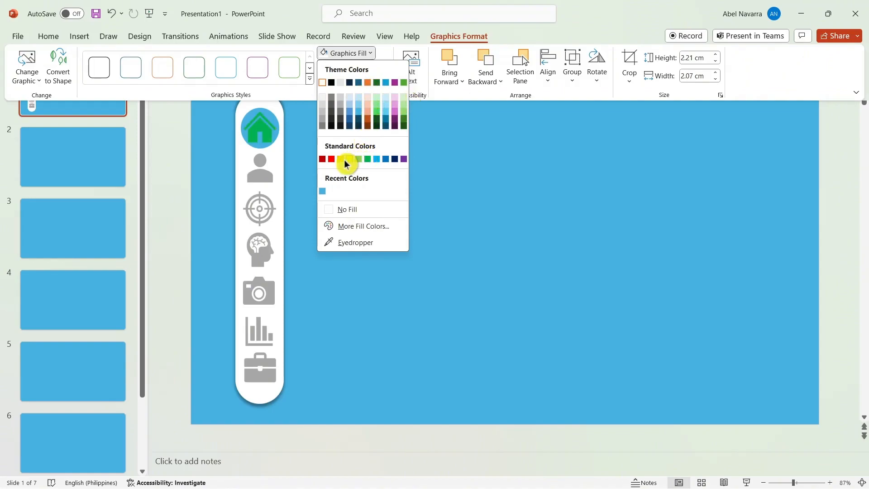
click(322, 82)
click(439, 220)
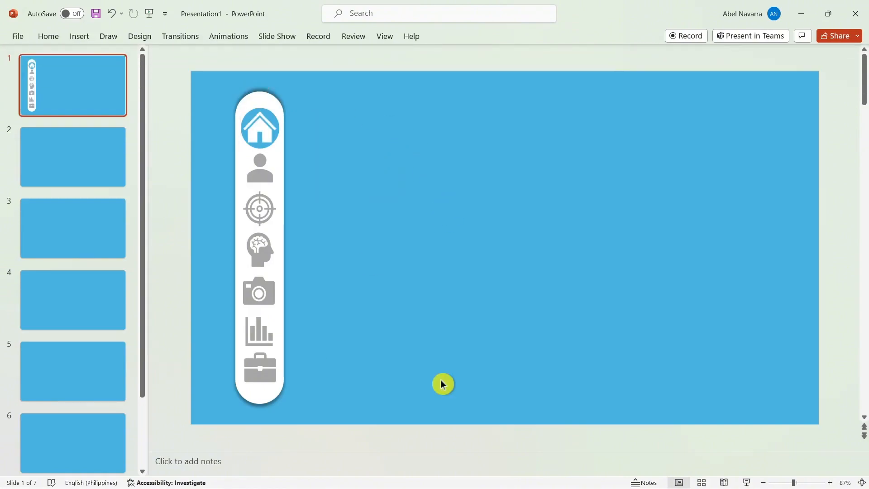
- Copy the whole navigation bar with its circle and icons from Slide 1 and paste it onto Slide 2
drag(214, 81, 309, 411)
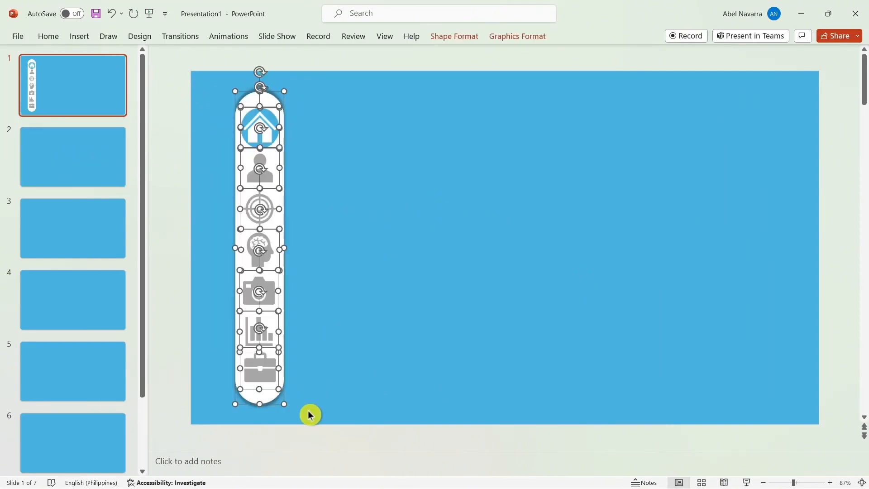
right_click(252, 135)
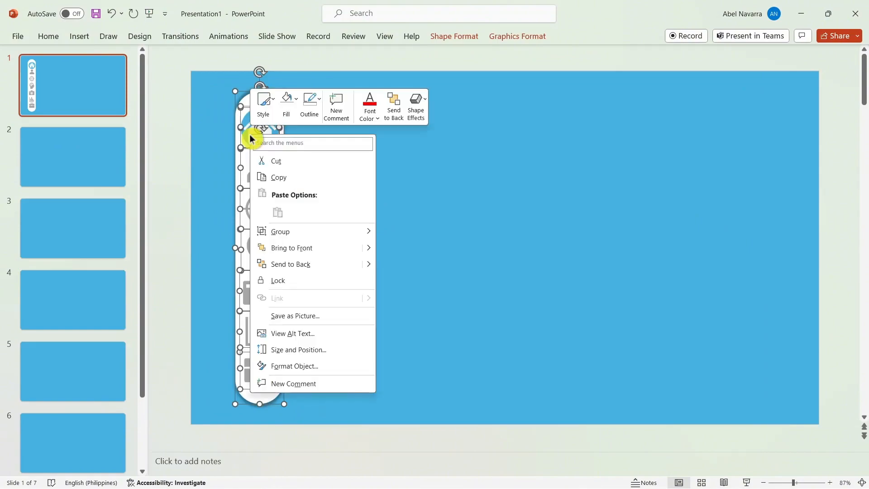
click(290, 177)
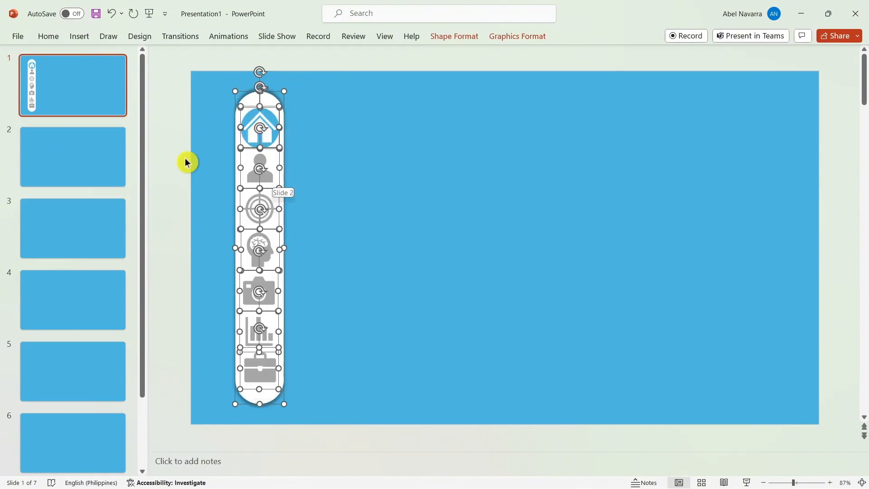
click(70, 155)
right_click(286, 155)
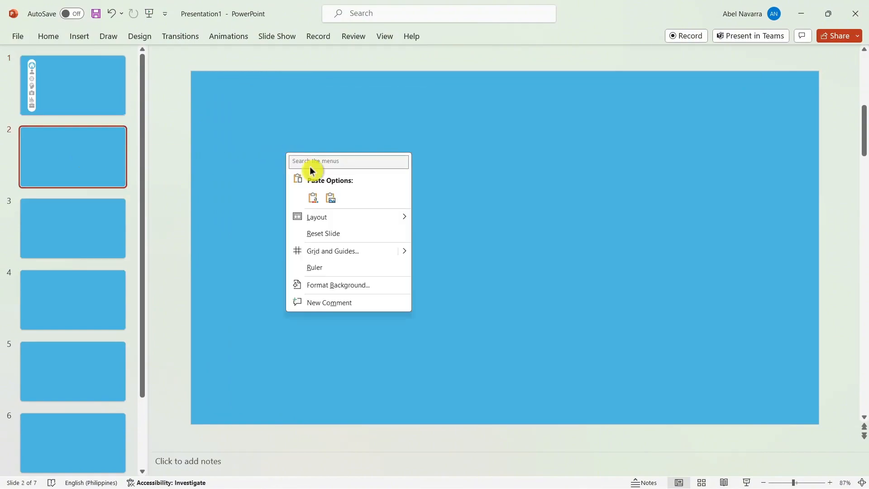
click(315, 206)
click(341, 178)
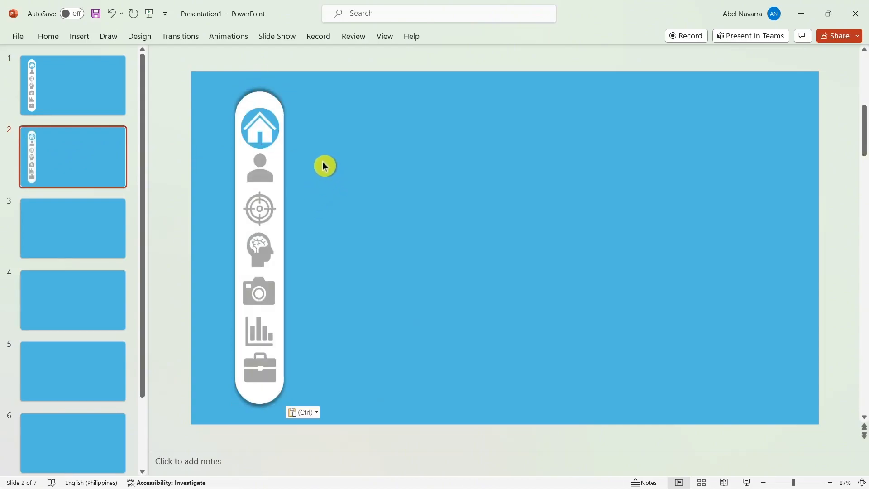
- Change the home icon's fill on Slide 2 to light gray
click(260, 130)
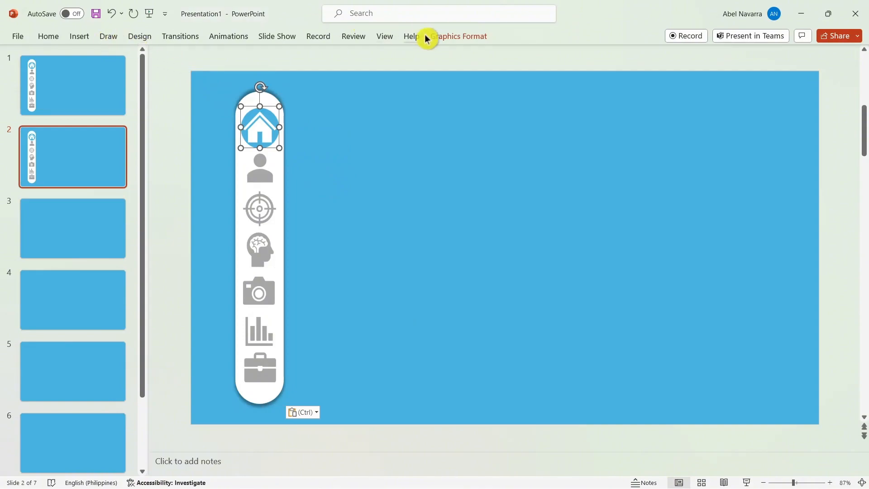
click(441, 36)
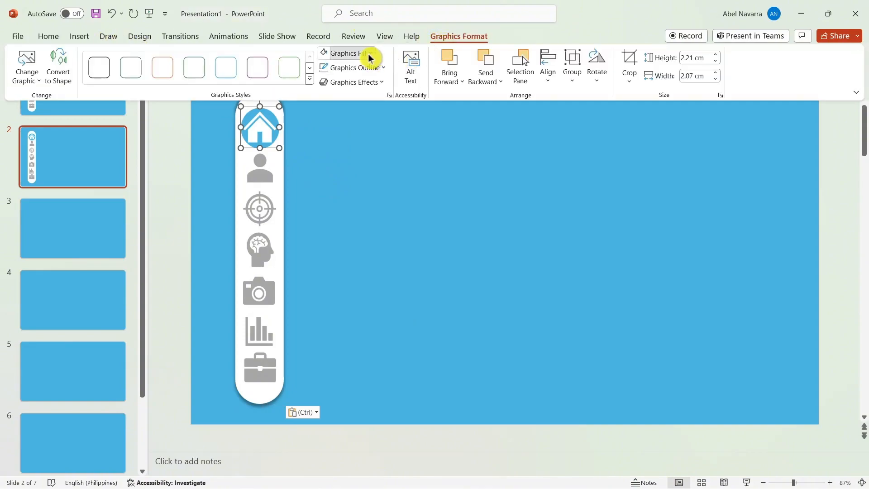
click(369, 54)
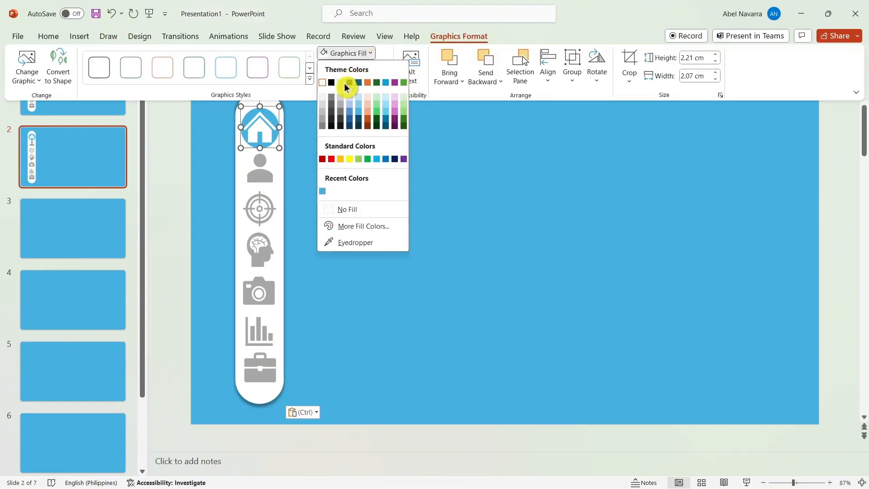
click(323, 113)
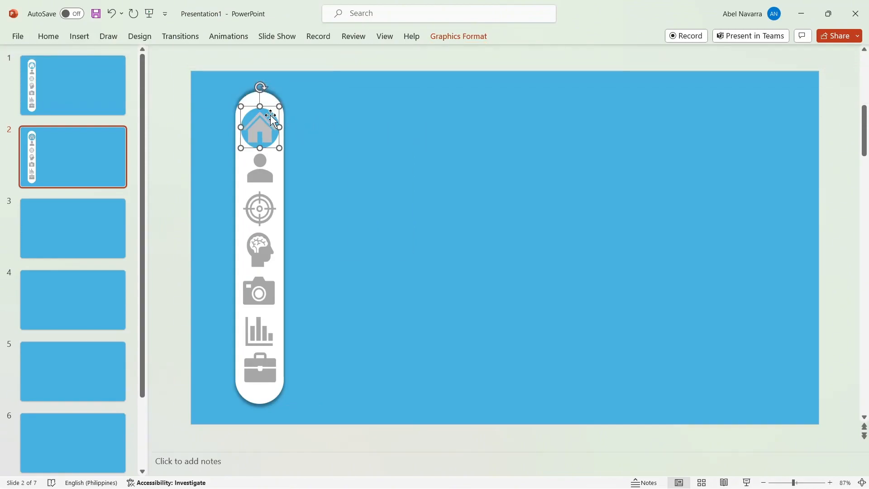
- Move the blue circle on Slide 2 from the home icon to behind the person icon
drag(273, 116, 272, 157)
click(385, 142)
click(261, 171)
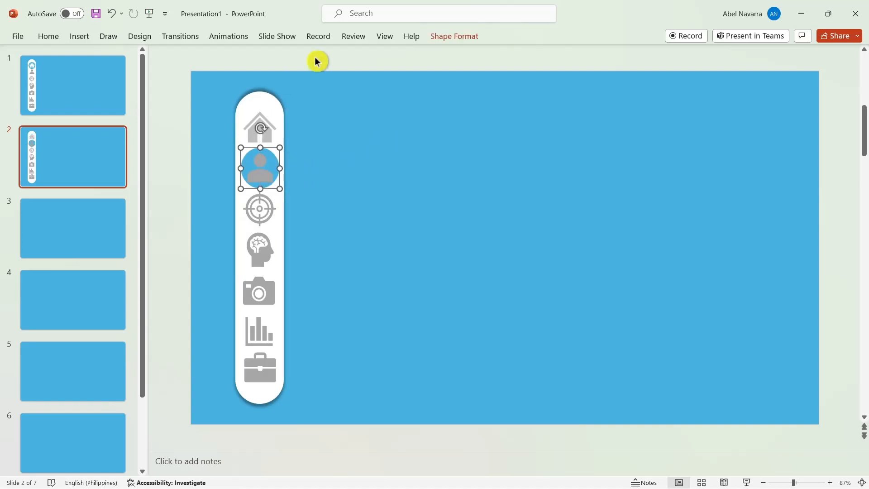
click(442, 38)
click(322, 55)
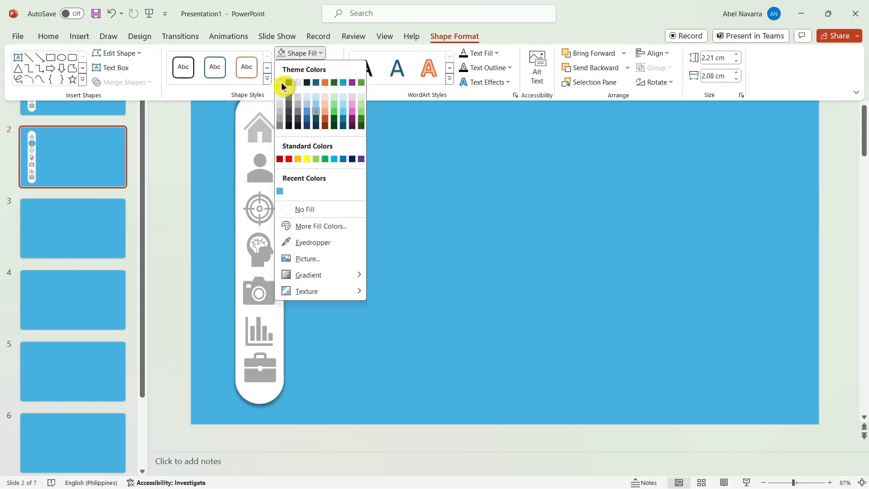
click(471, 153)
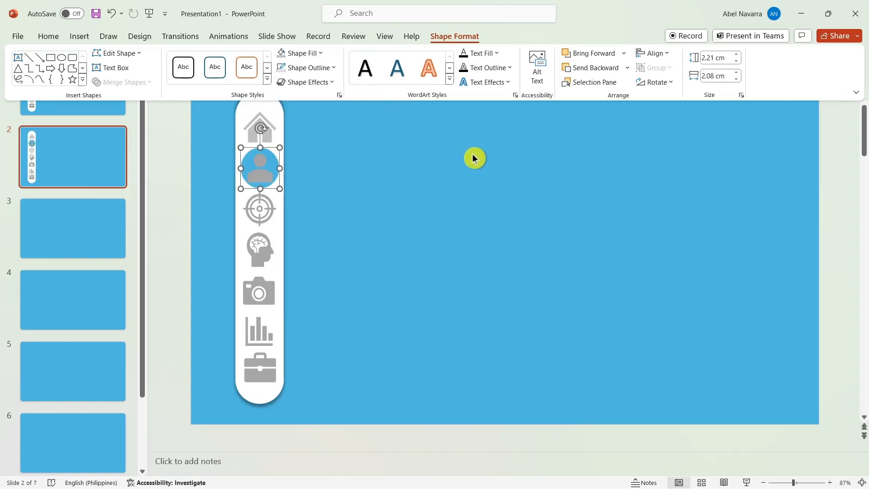
click(471, 154)
click(317, 194)
click(262, 174)
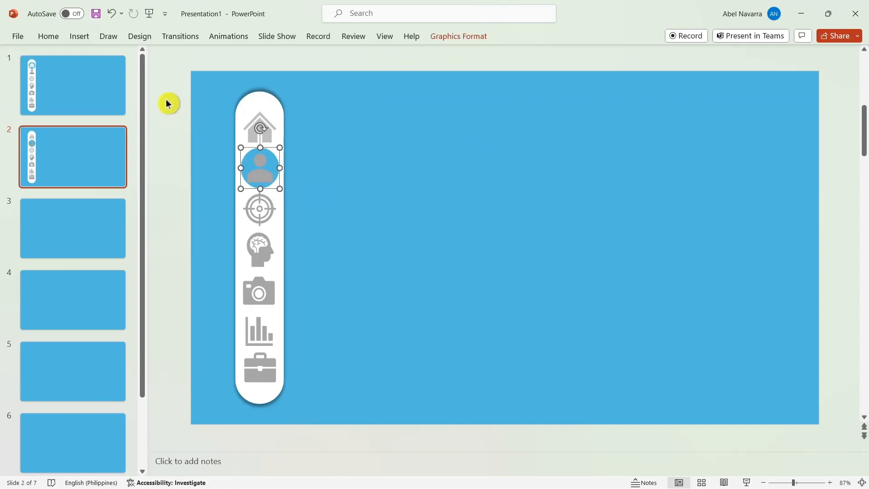
- Undo the circle's move on Slide 2 and select the home icon
click(111, 13)
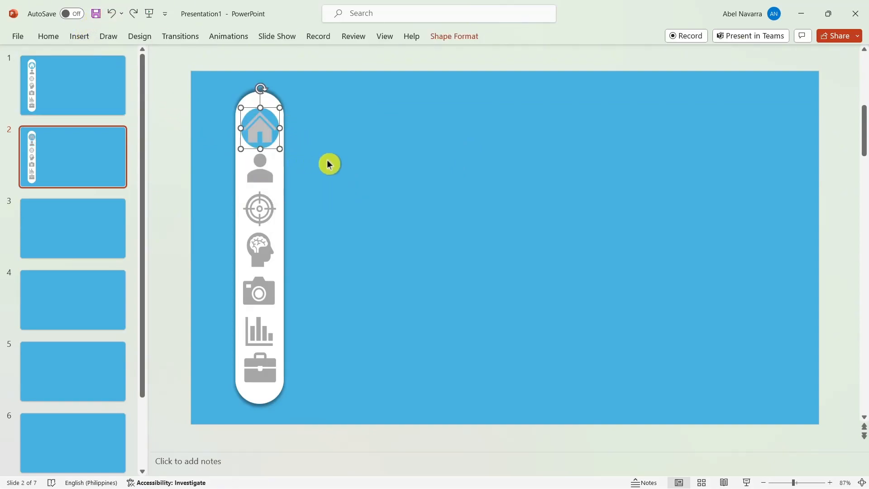
click(261, 128)
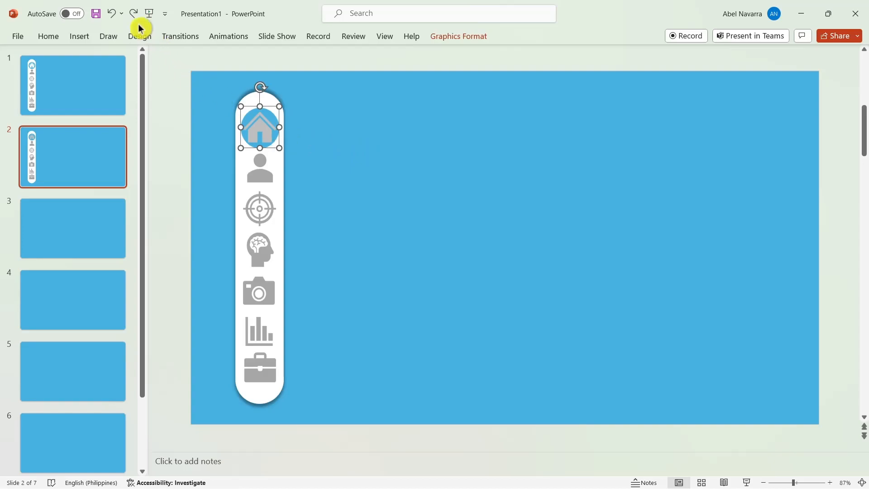
- Undo the home icon's gray fill on Slide 2 and change the person icon's fill to white
click(110, 14)
click(423, 207)
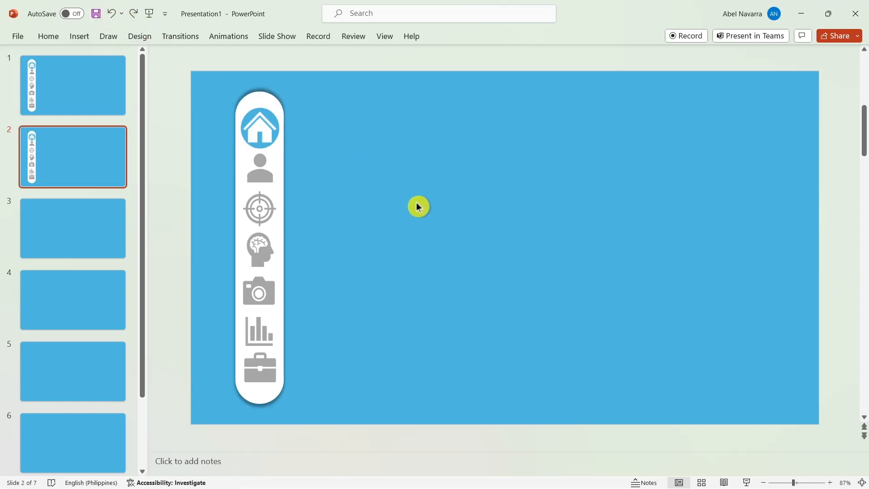
click(261, 178)
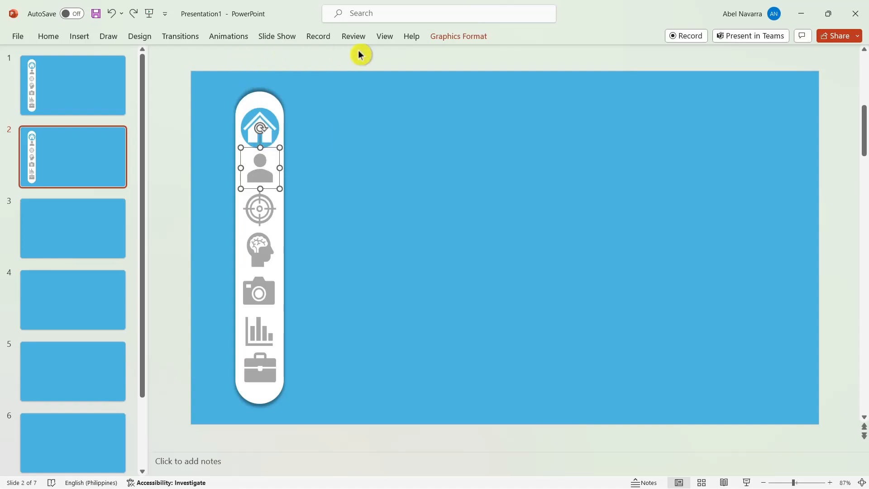
click(446, 36)
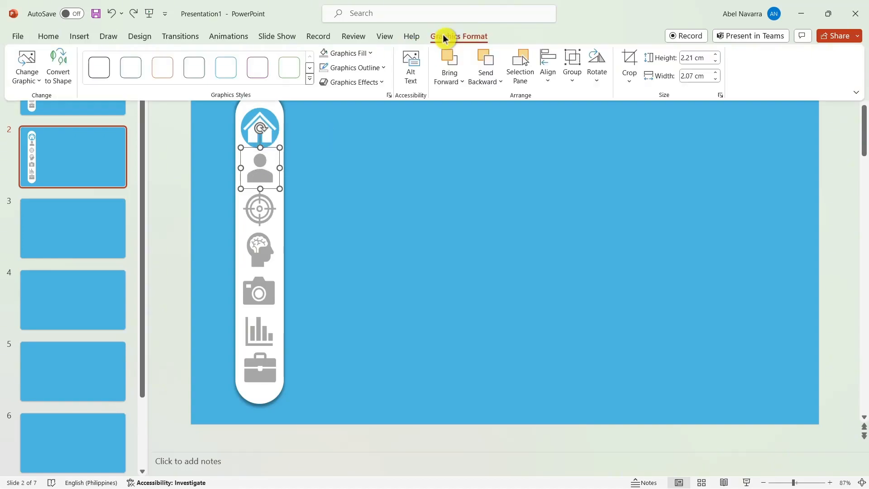
click(369, 54)
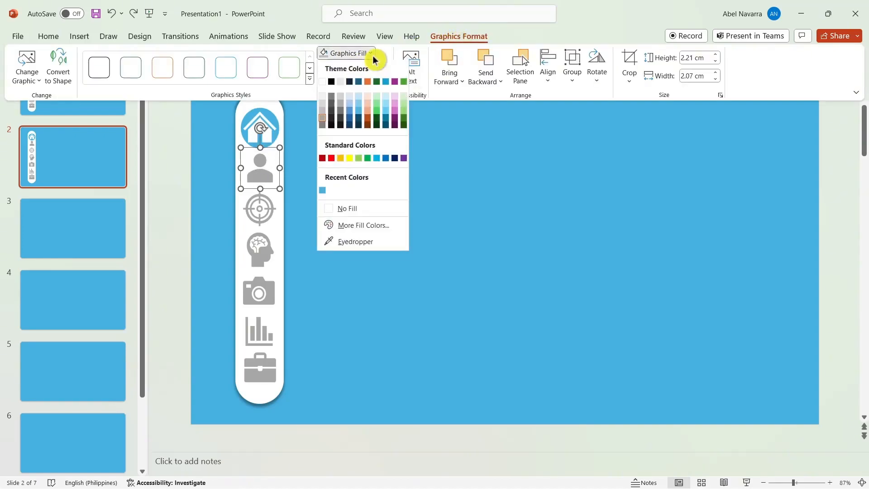
click(324, 86)
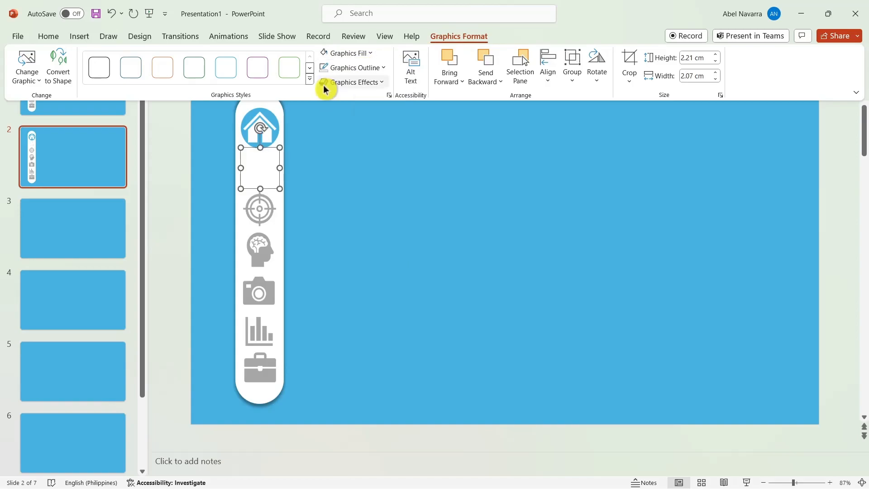
- Move the blue circle on Slide 2 behind the person icon and change the home icon's fill to light gray
click(269, 124)
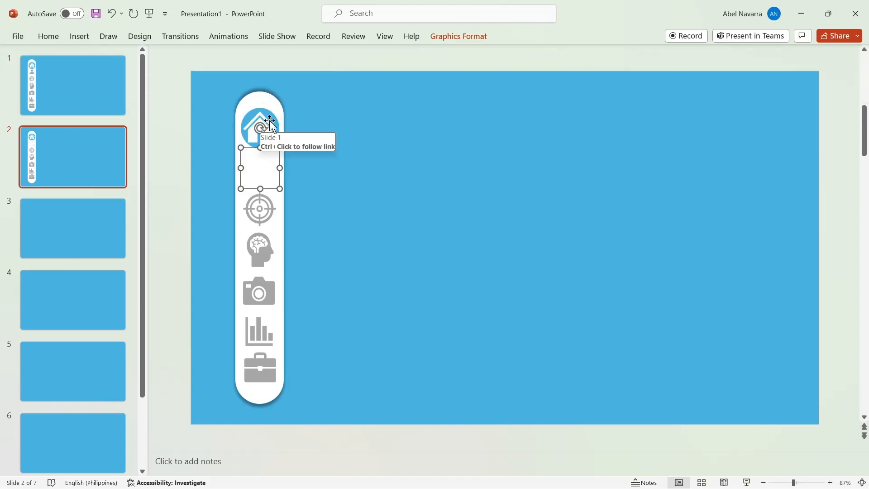
drag(273, 114, 272, 155)
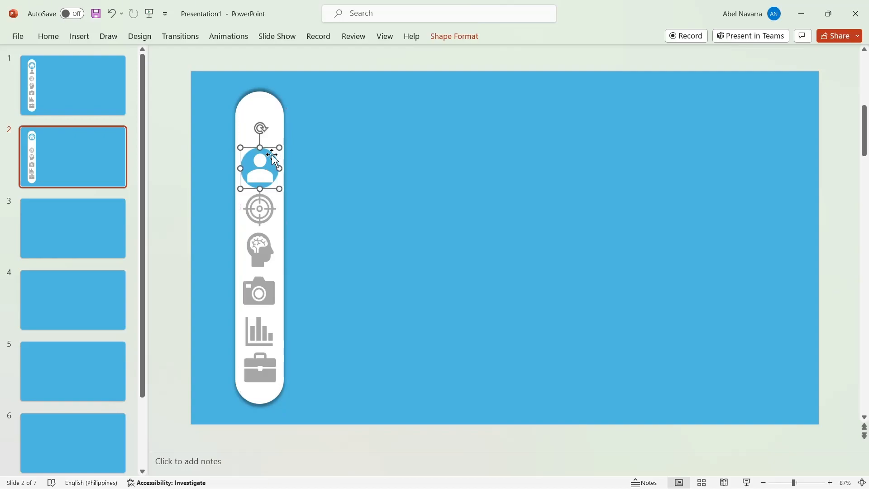
click(272, 126)
click(458, 36)
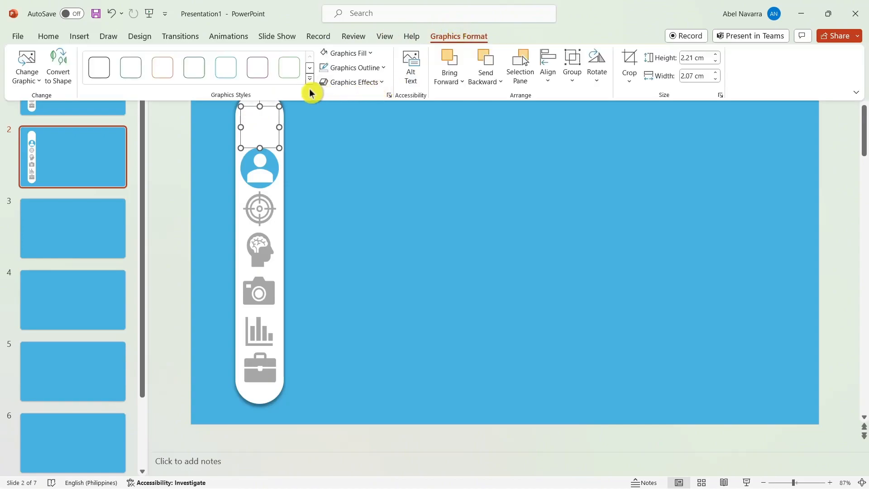
click(368, 56)
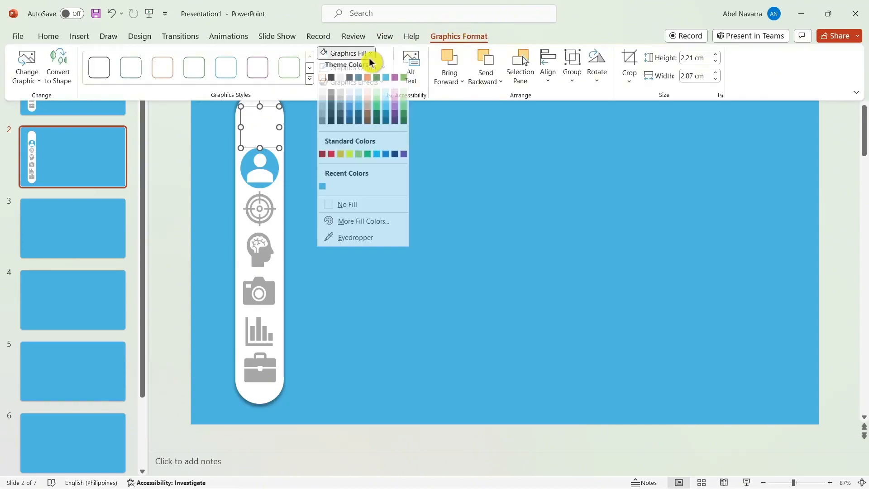
click(323, 122)
click(394, 226)
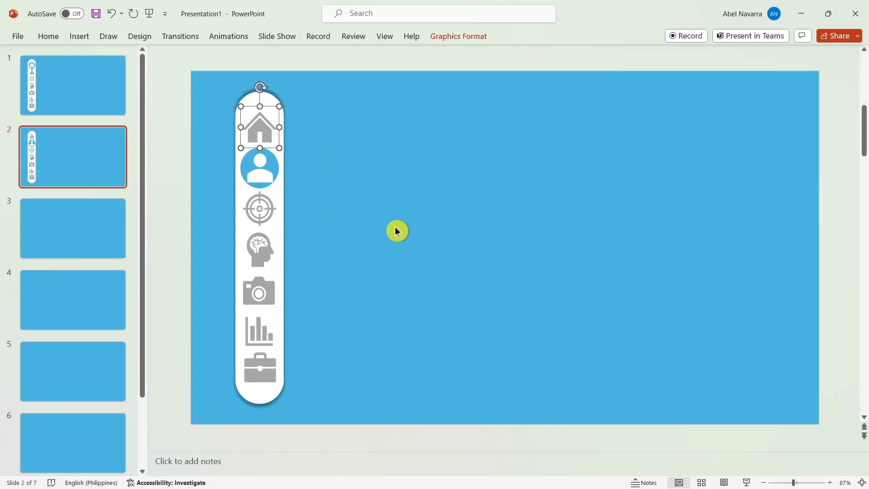
- Copy the whole navigation bar with its circle and icons from Slide 2 and paste it onto Slide 3
drag(210, 97, 343, 410)
click(212, 101)
drag(214, 79, 330, 425)
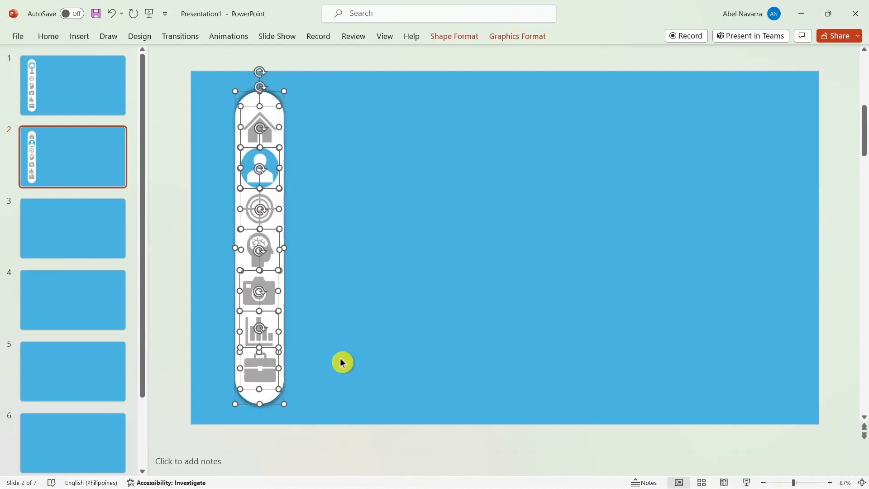
right_click(249, 99)
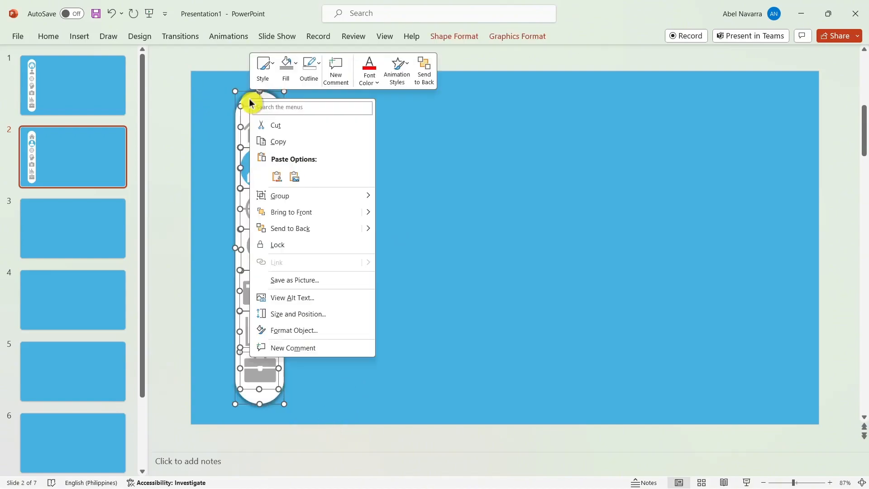
click(278, 142)
click(81, 235)
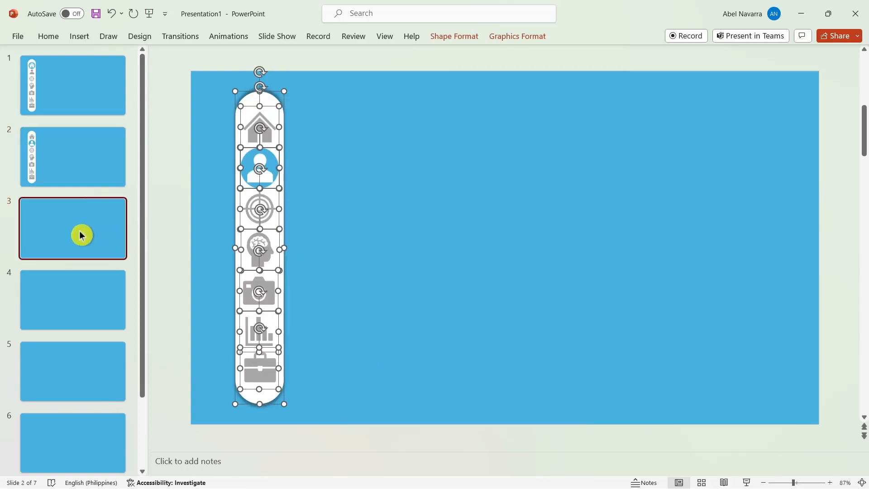
right_click(311, 159)
click(340, 205)
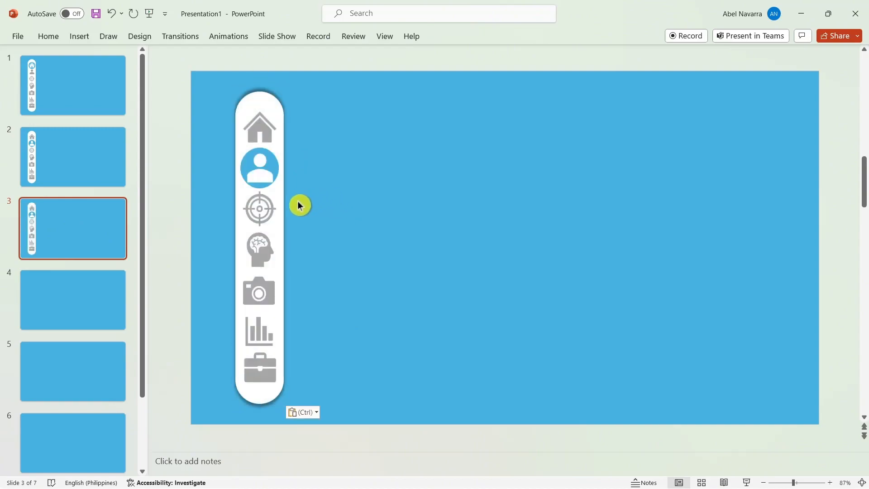
- Change the target icon's fill on Slide 3 to white
click(261, 209)
click(261, 210)
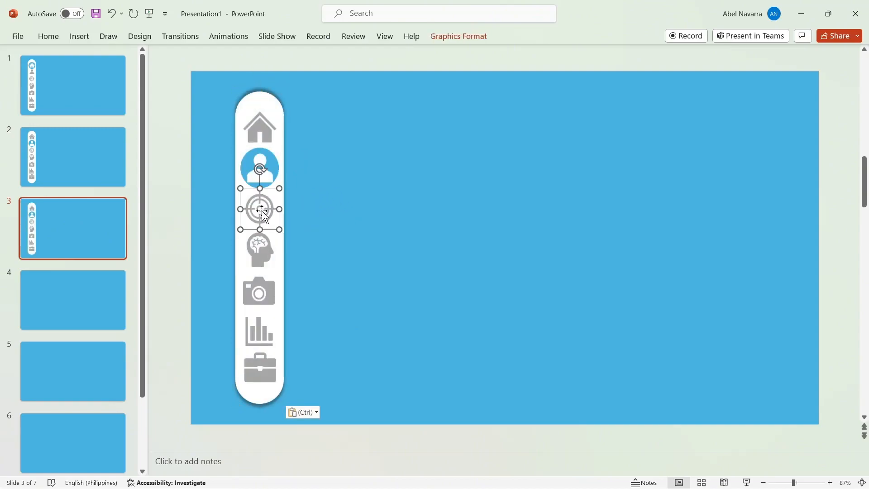
click(458, 37)
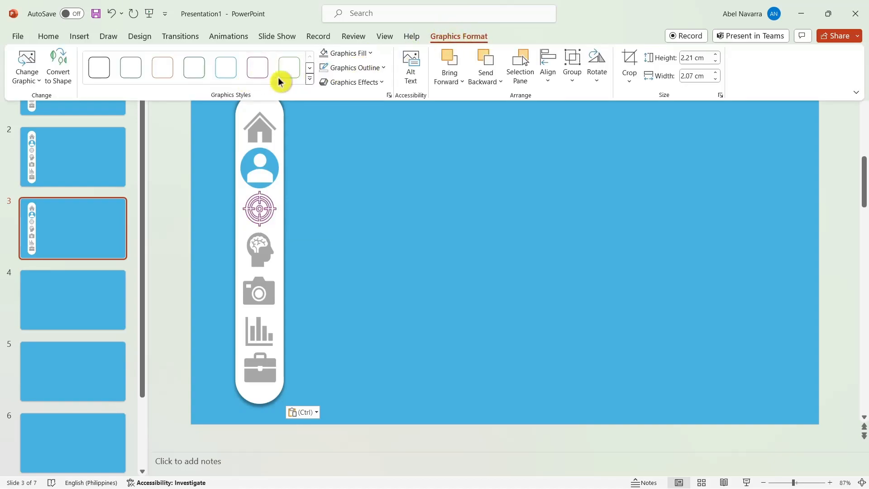
click(369, 54)
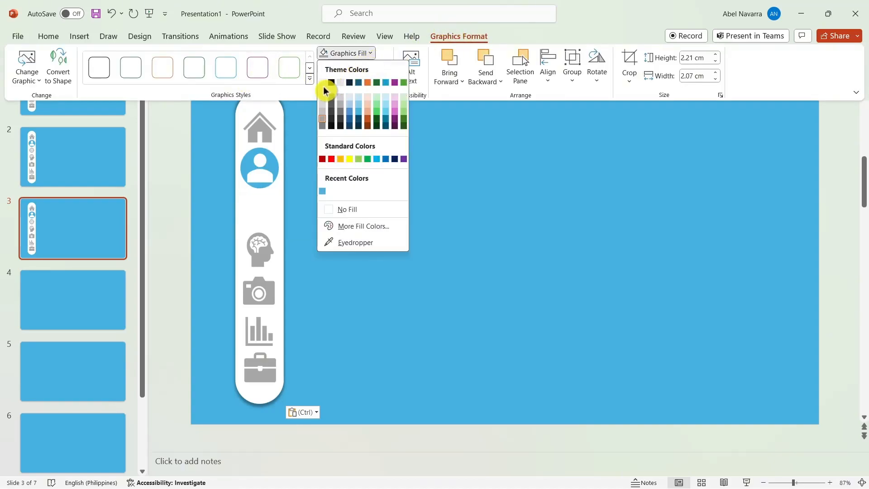
click(322, 83)
- Move the blue circle on Slide 3 from the person icon to behind the target icon
click(275, 156)
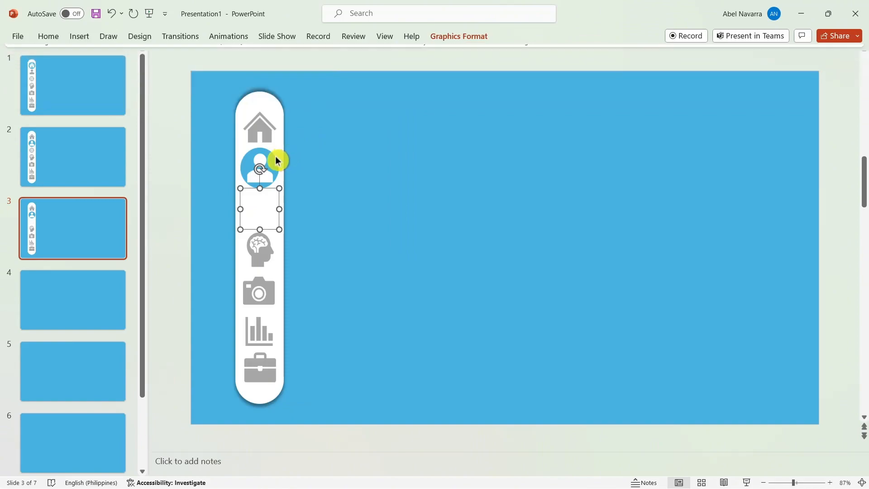
drag(274, 155, 273, 194)
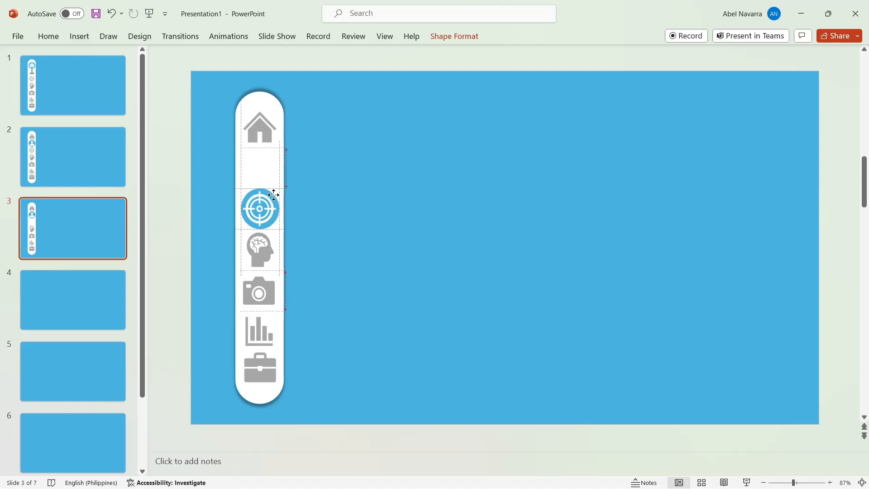
drag(274, 194, 275, 195)
- Change the person icon's fill on Slide 3 to light gray
click(267, 166)
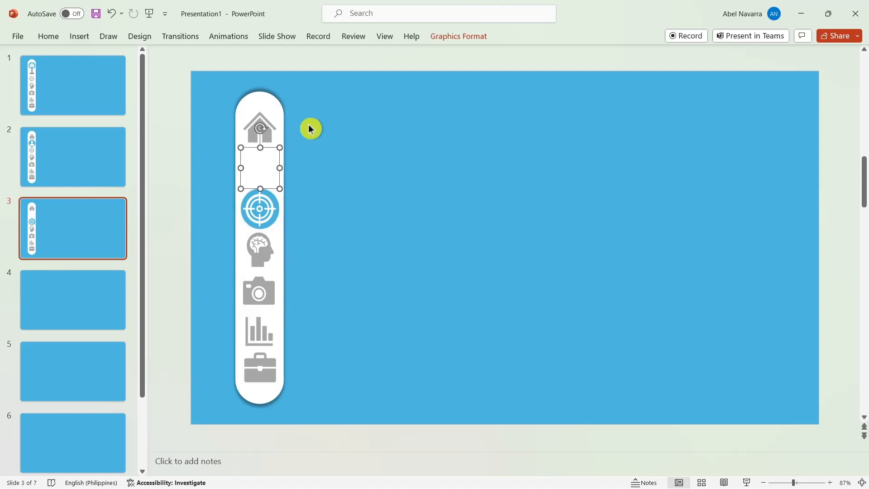
click(460, 38)
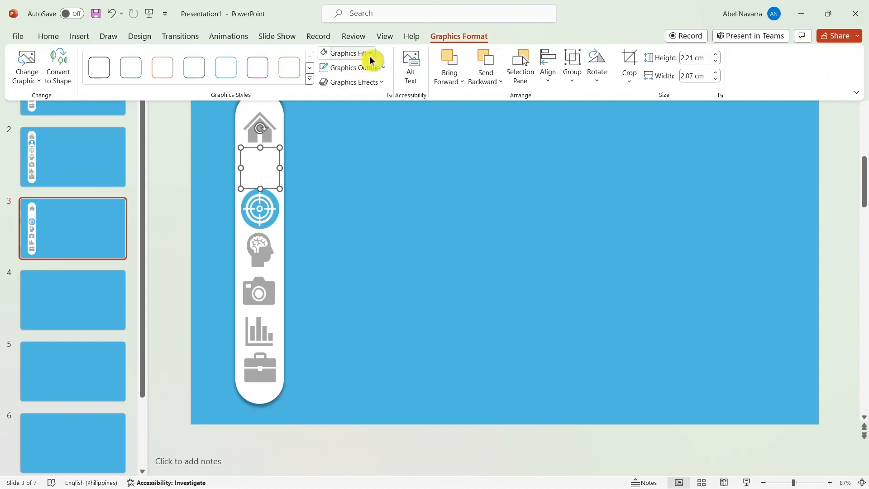
click(370, 56)
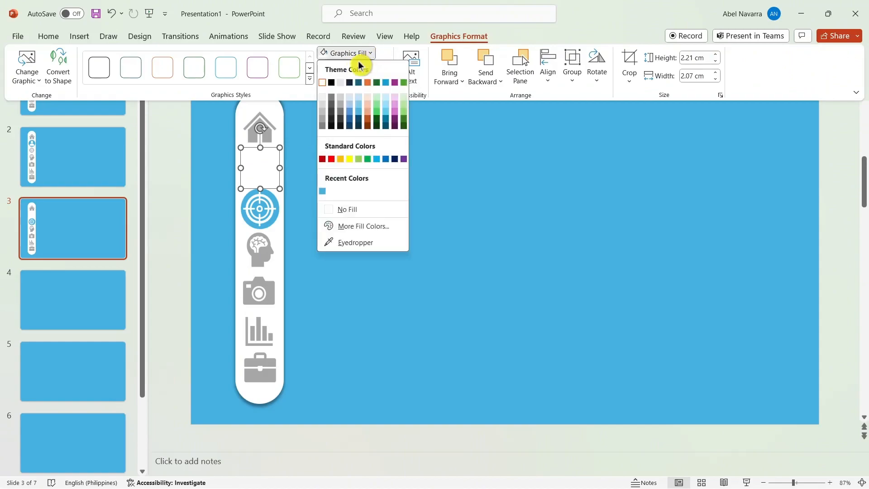
click(324, 123)
click(386, 229)
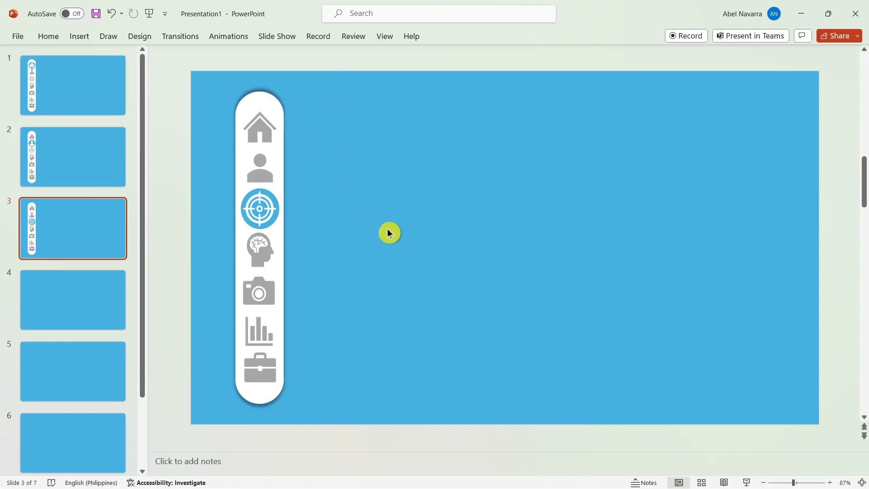
- Nudge the blue circle on Slide 3 so it is centered behind the target icon
click(275, 197)
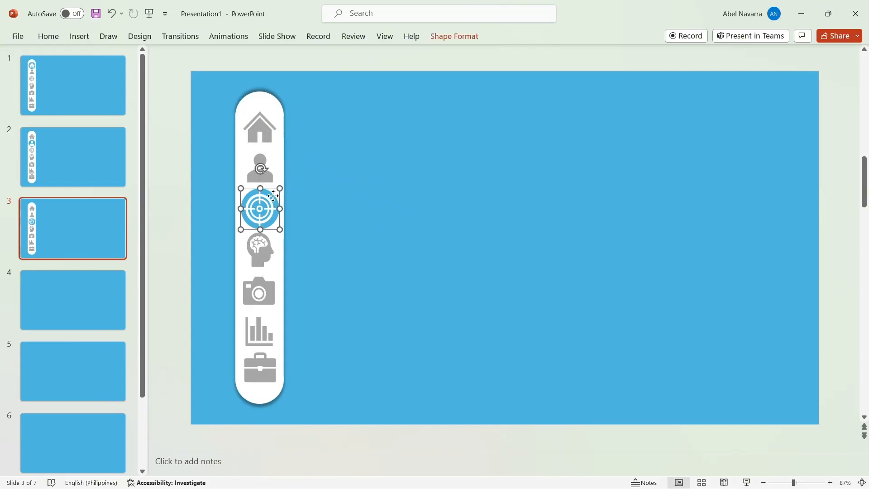
drag(273, 196, 273, 196)
click(402, 173)
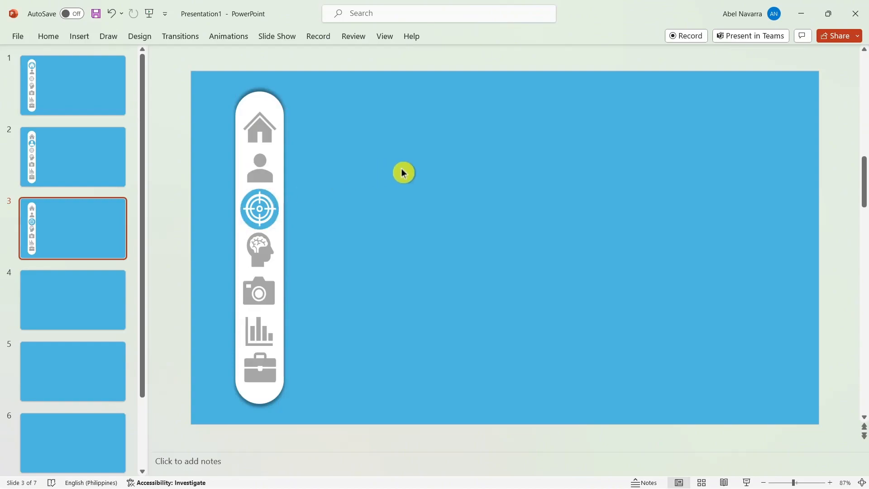
drag(275, 196, 275, 196)
click(114, 13)
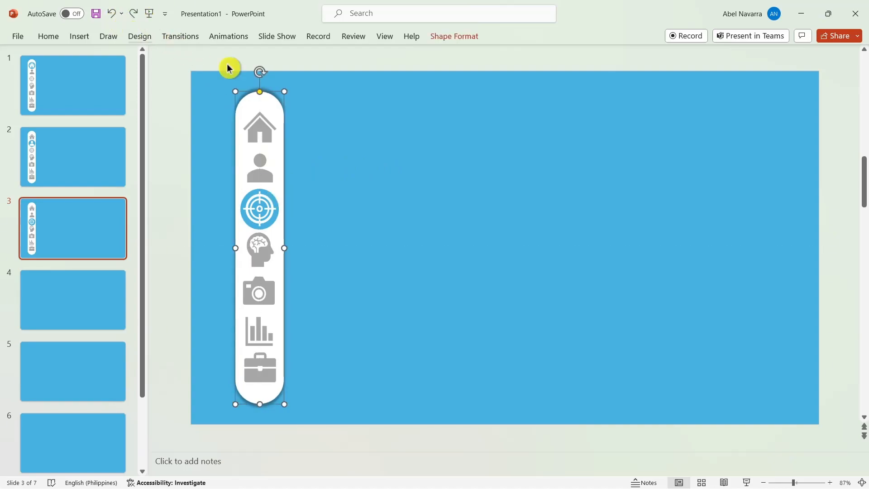
click(374, 140)
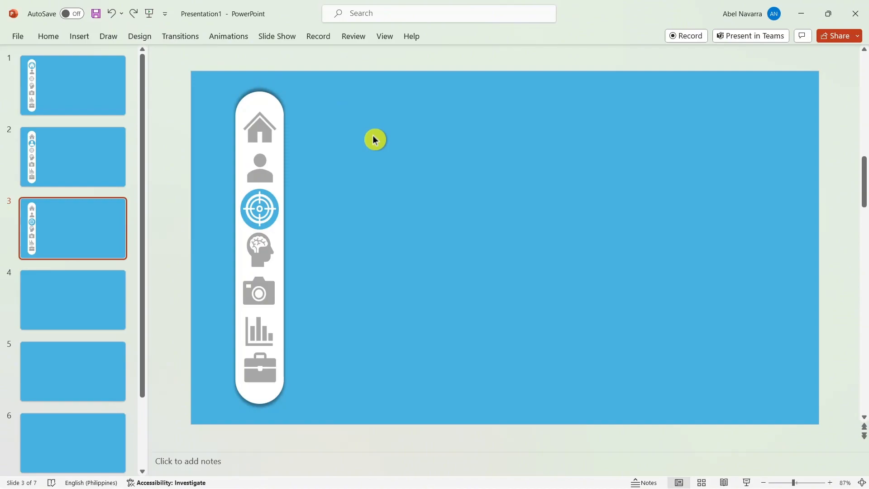
- Copy the whole navigation bar with its circle and icons from Slide 3 and paste it onto Slide 4
drag(203, 80, 327, 428)
right_click(254, 100)
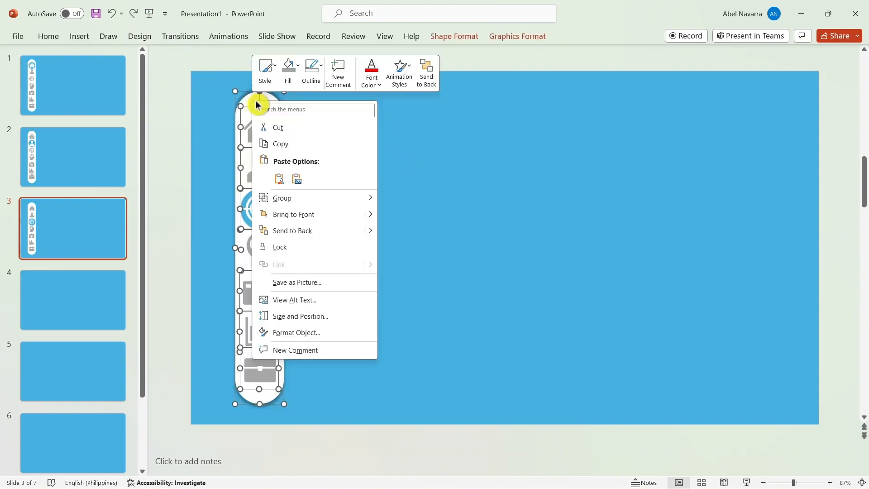
click(279, 146)
click(72, 308)
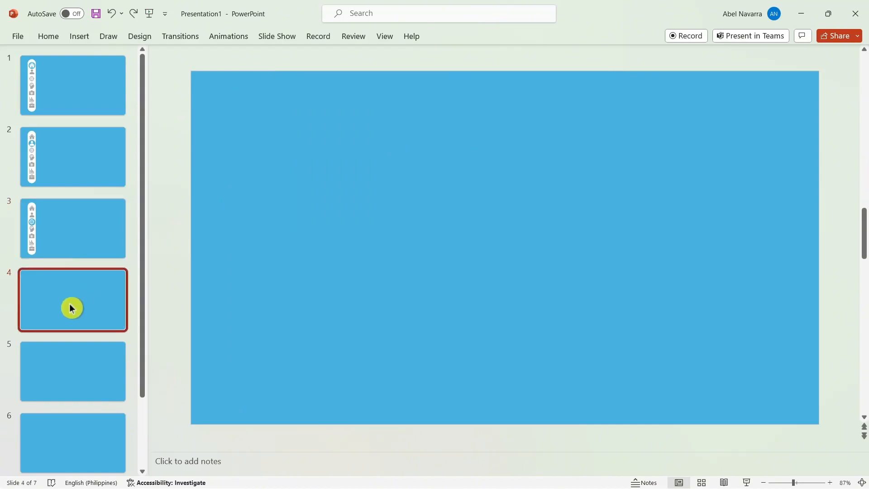
right_click(270, 152)
click(296, 196)
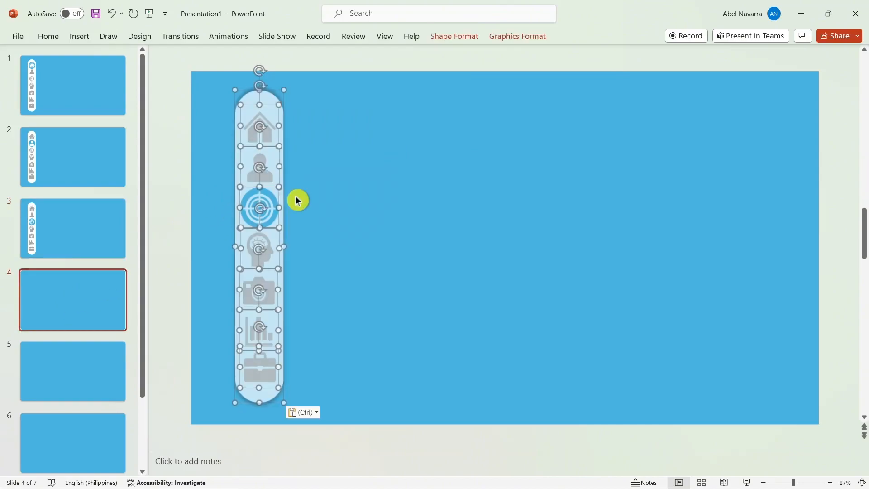
click(375, 221)
- Change the fill of the head-with-brain icon on Slide 4 to white
click(261, 252)
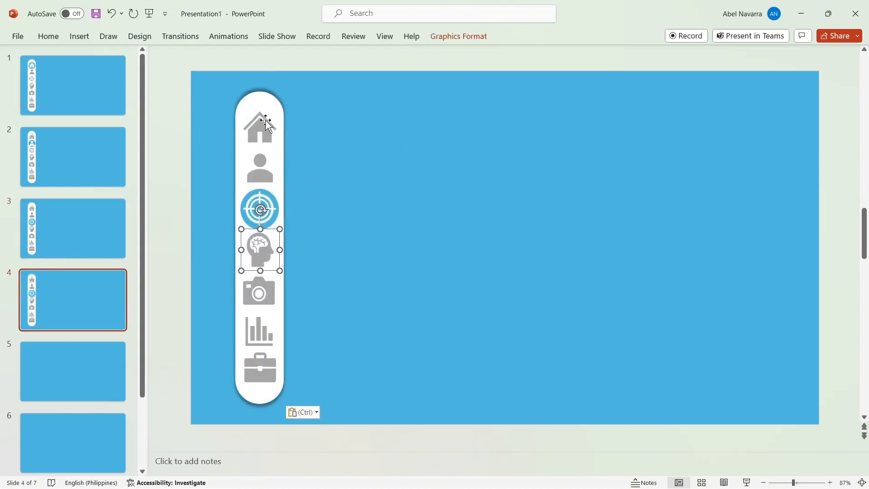
click(448, 37)
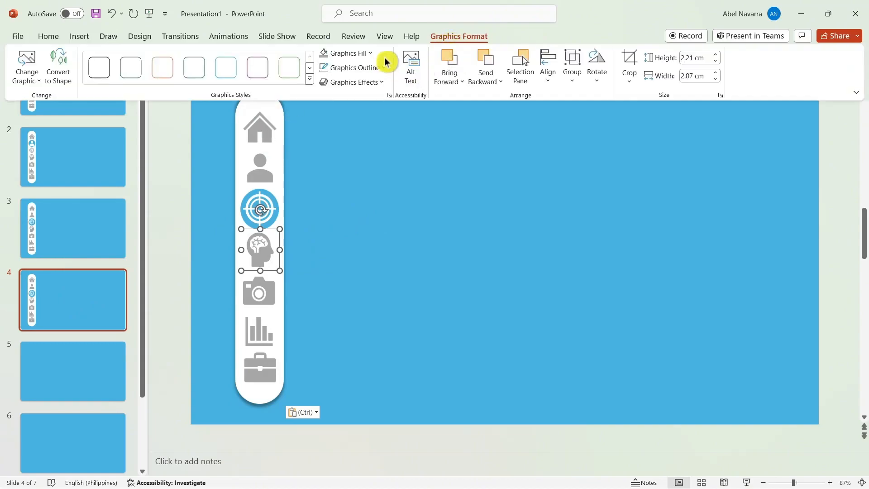
click(371, 54)
click(321, 82)
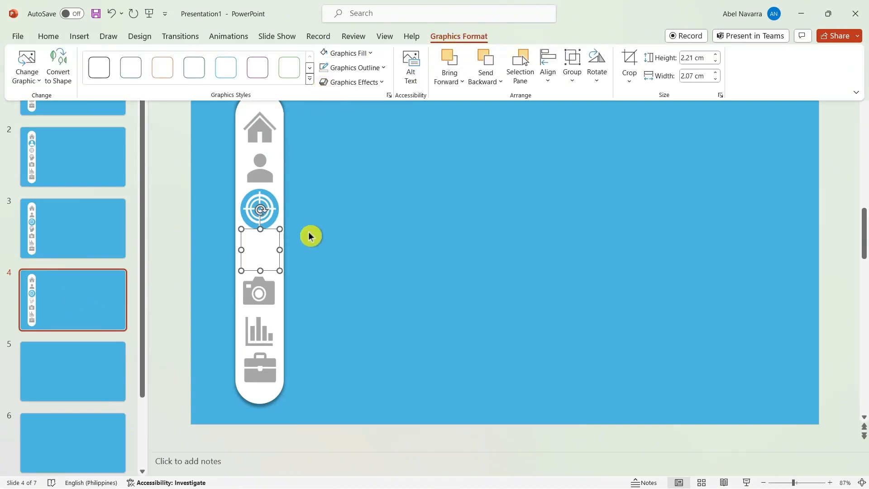
click(311, 236)
- Move the blue circle behind the head-with-brain icon on Slide 4 and change the target icon's fill to light gray
click(280, 196)
drag(273, 194, 271, 235)
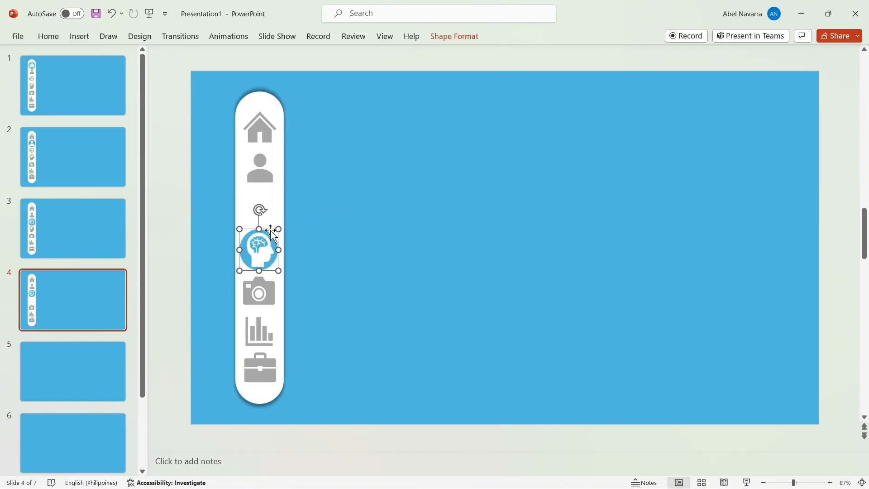
click(250, 207)
click(261, 210)
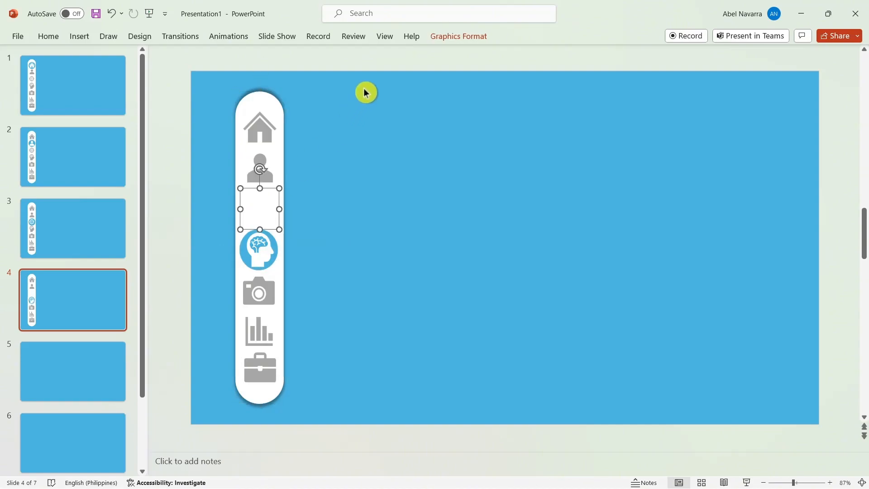
click(435, 40)
click(369, 54)
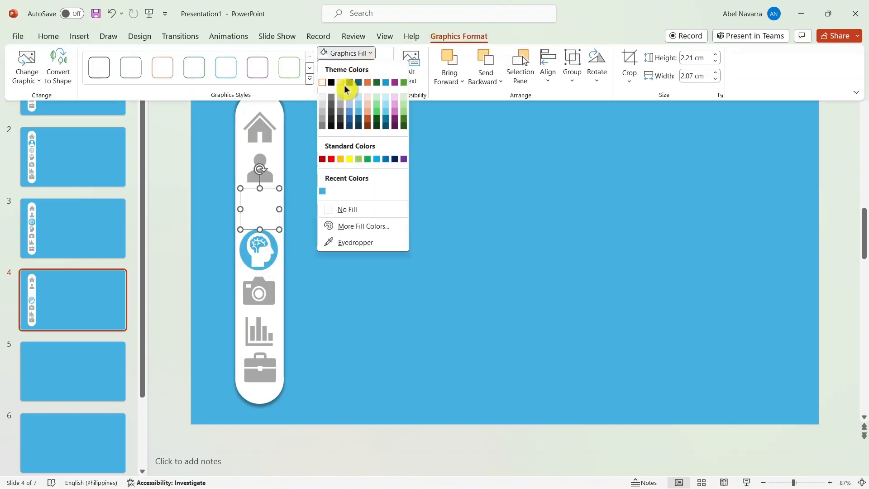
click(324, 123)
click(389, 186)
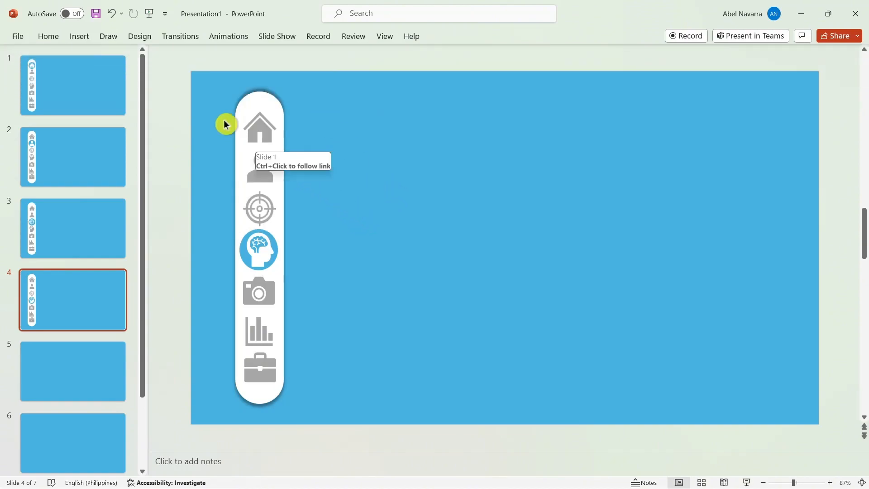
- Copy the whole navigation bar with its circle and icons from Slide 4 and paste it onto Slide 5
drag(203, 82, 323, 416)
right_click(253, 102)
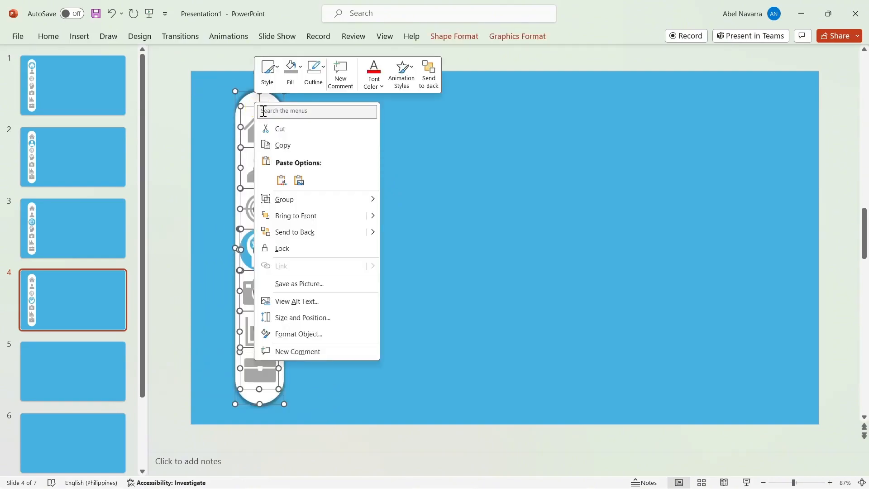
click(277, 148)
click(53, 376)
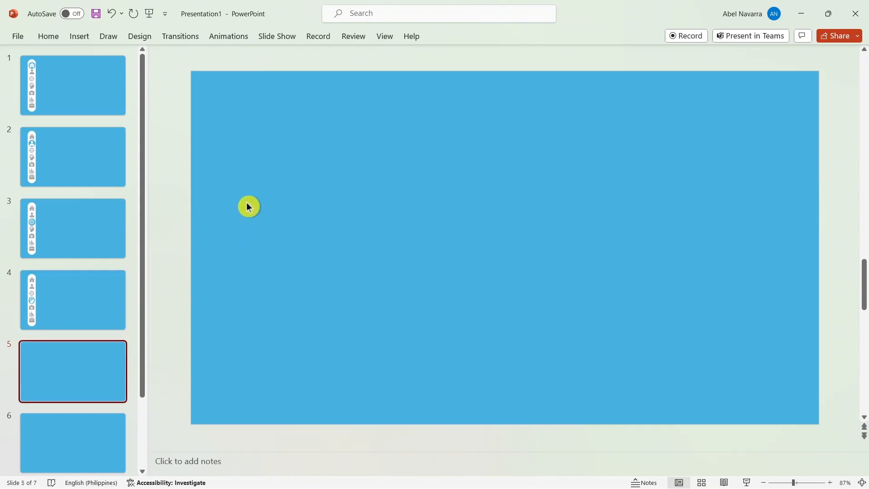
right_click(248, 207)
click(275, 248)
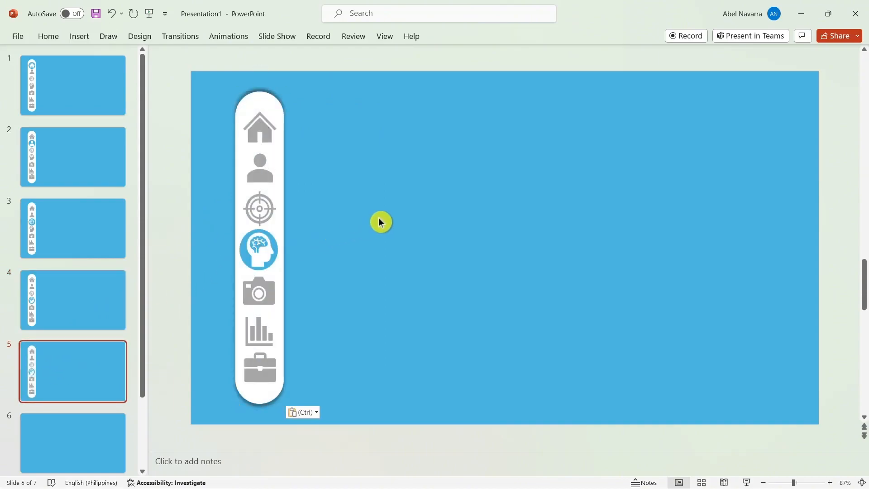
- Change the fill of the camera icon on Slide 5 to white
click(263, 302)
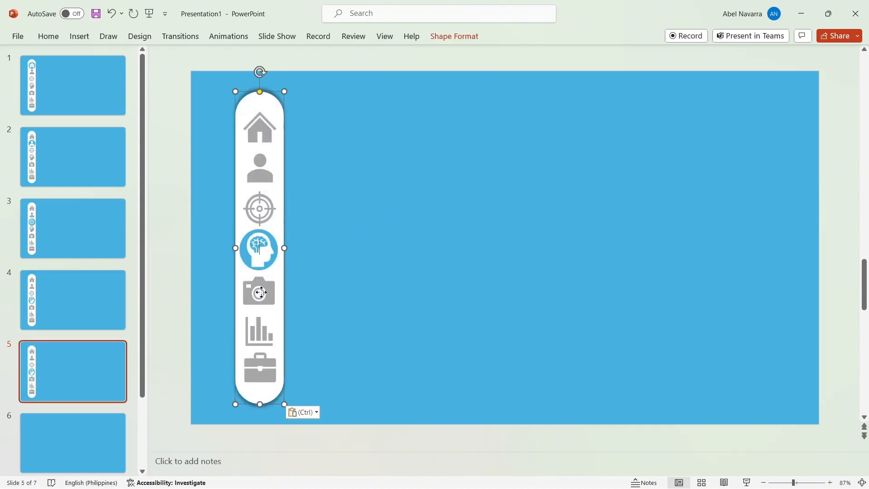
click(261, 292)
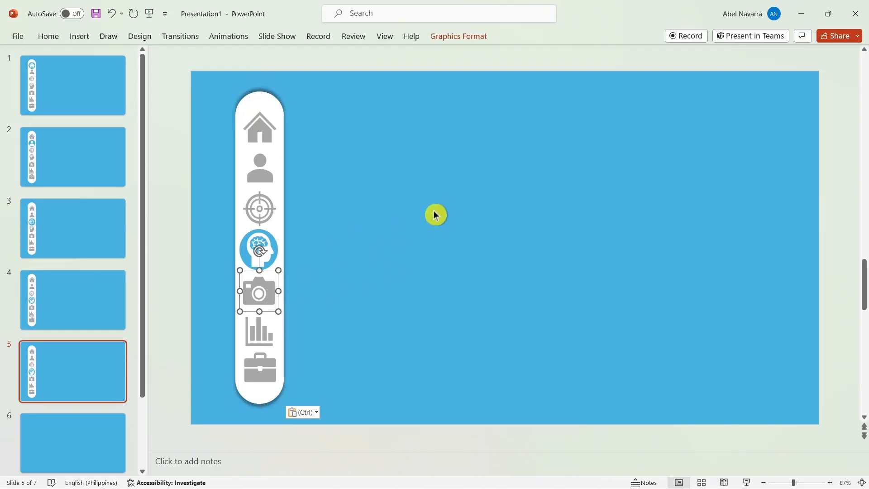
click(445, 37)
click(371, 54)
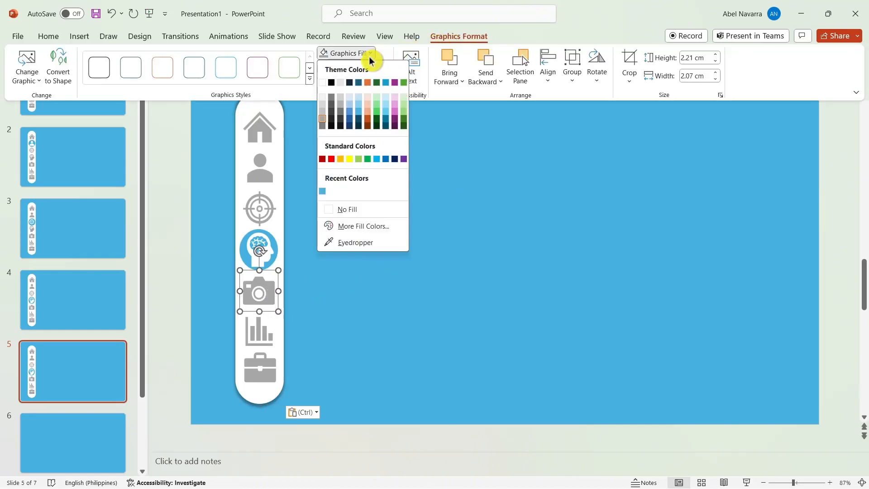
click(326, 84)
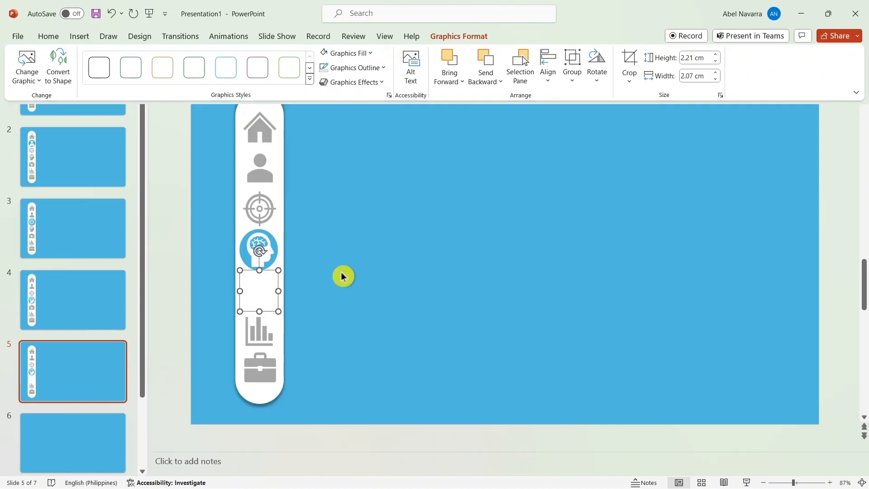
- Move the blue circle on Slide 5 behind the camera icon and change the head-with-brain icon's fill to light gray
click(343, 275)
drag(344, 273, 266, 246)
click(272, 237)
click(454, 35)
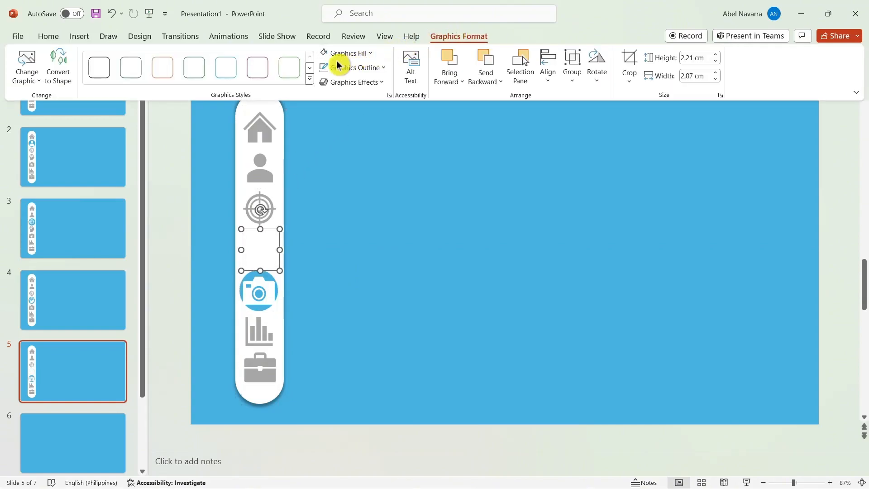
click(371, 55)
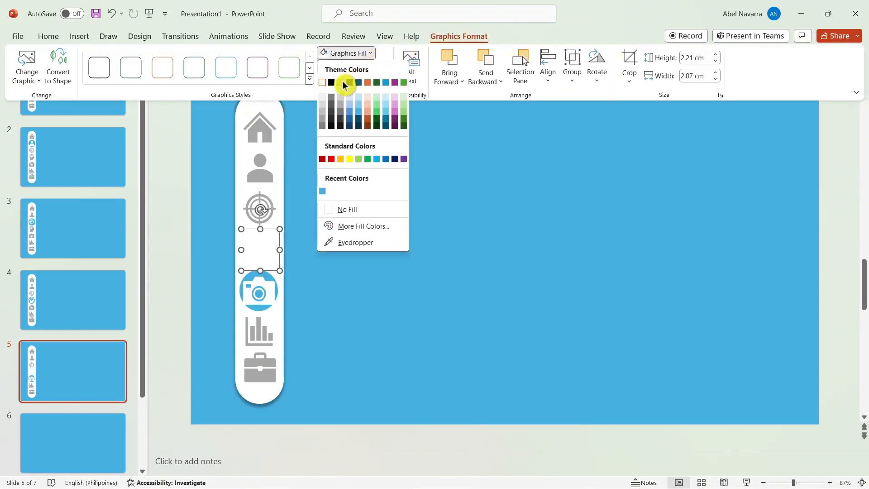
click(322, 121)
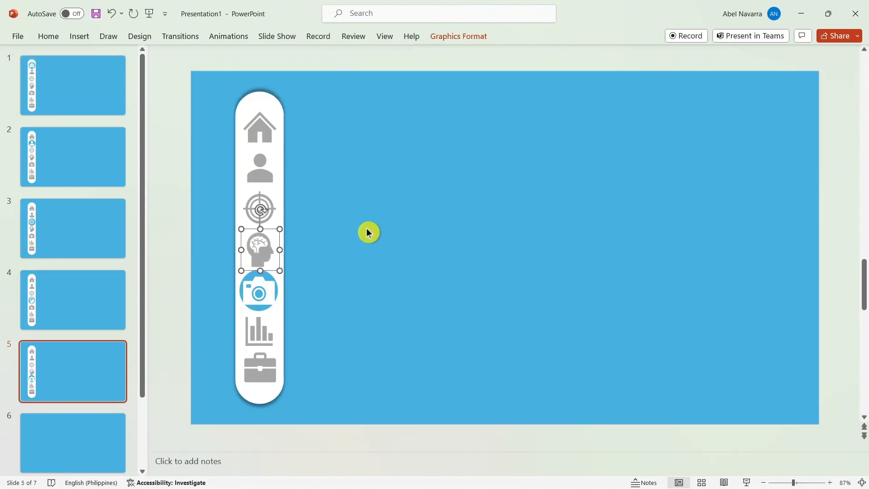
click(368, 233)
- Undo the accidental shift of the white capsule on Slide 5 and center the blue circle behind the camera icon
click(268, 281)
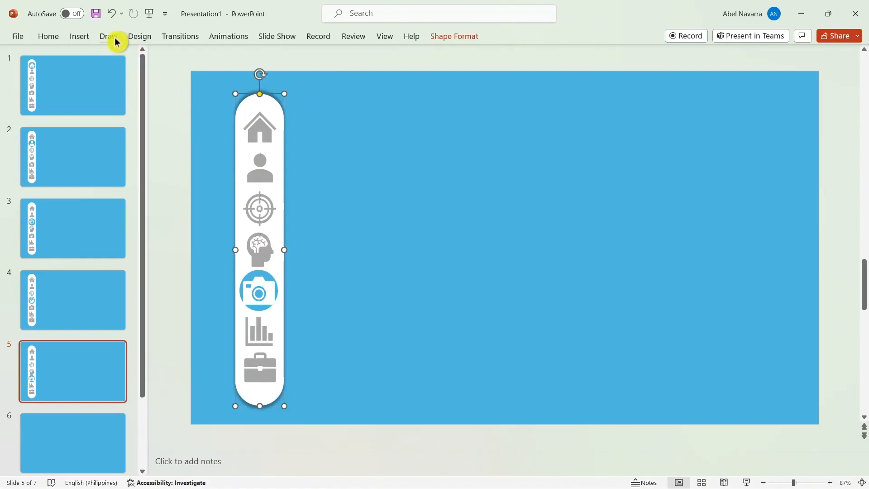
click(111, 13)
click(270, 283)
drag(269, 277, 271, 277)
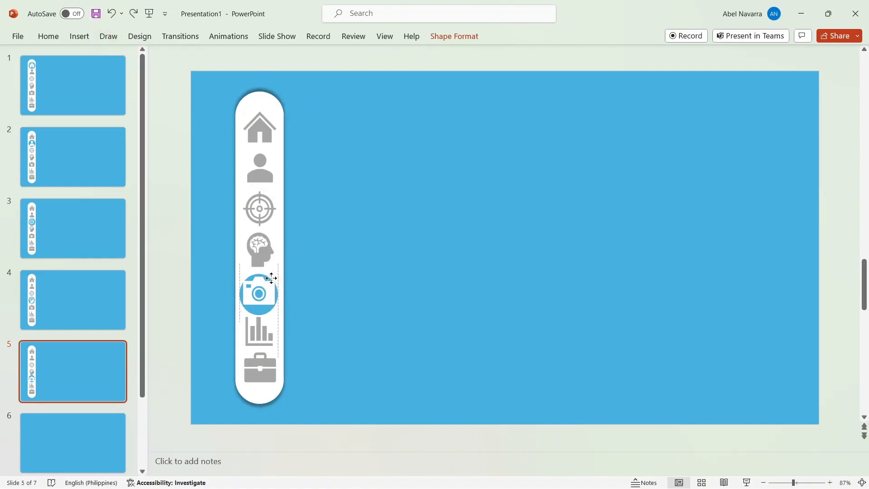
click(417, 279)
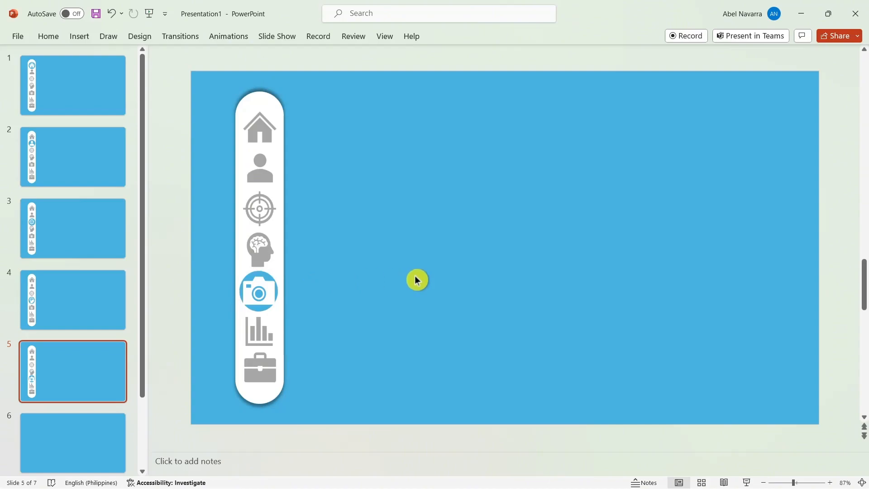
- Copy the whole navigation bar with its circle and icons from Slide 5 and paste it onto Slide 6
drag(220, 84, 314, 417)
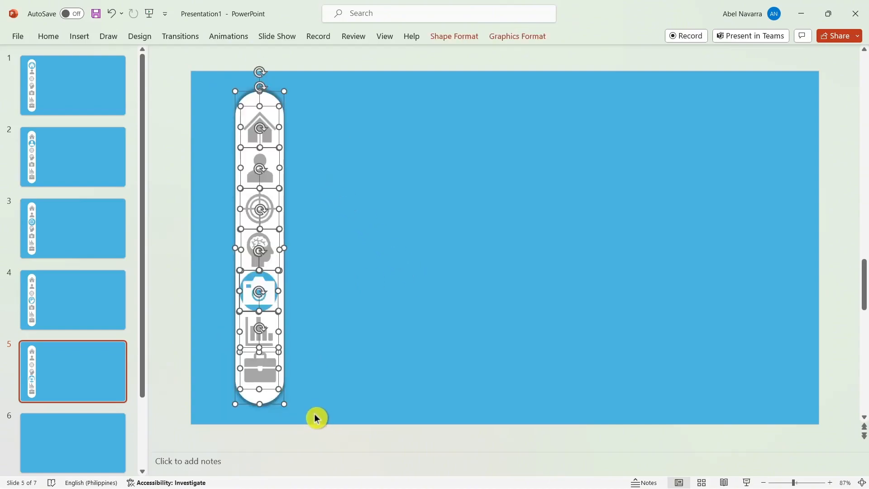
right_click(252, 97)
click(283, 141)
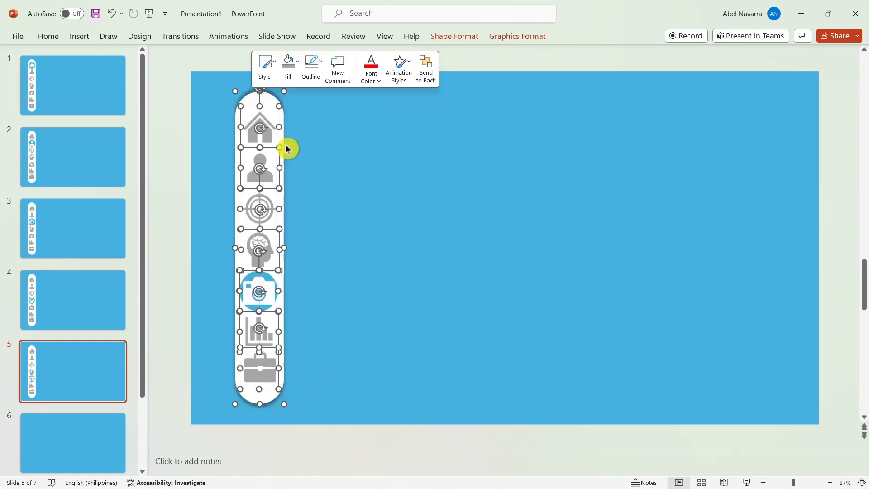
click(71, 414)
right_click(267, 208)
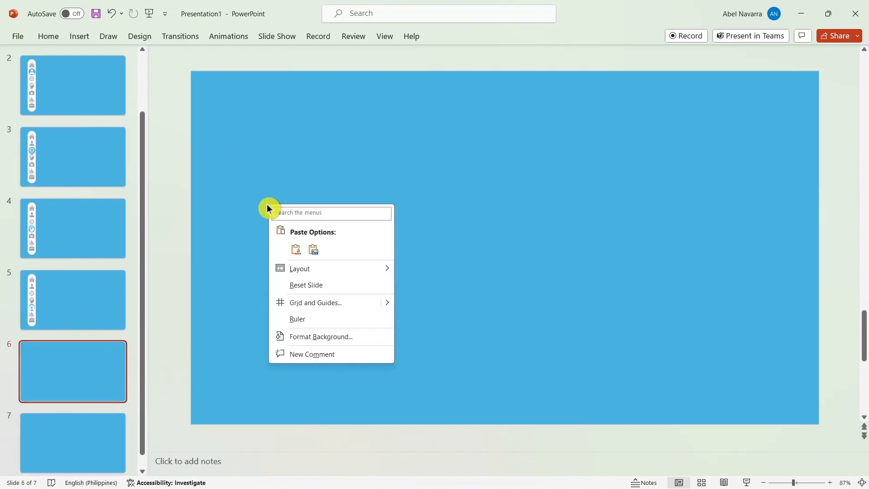
click(293, 250)
click(320, 254)
- Change the fill of the bar chart icon on Slide 6 to white
click(260, 340)
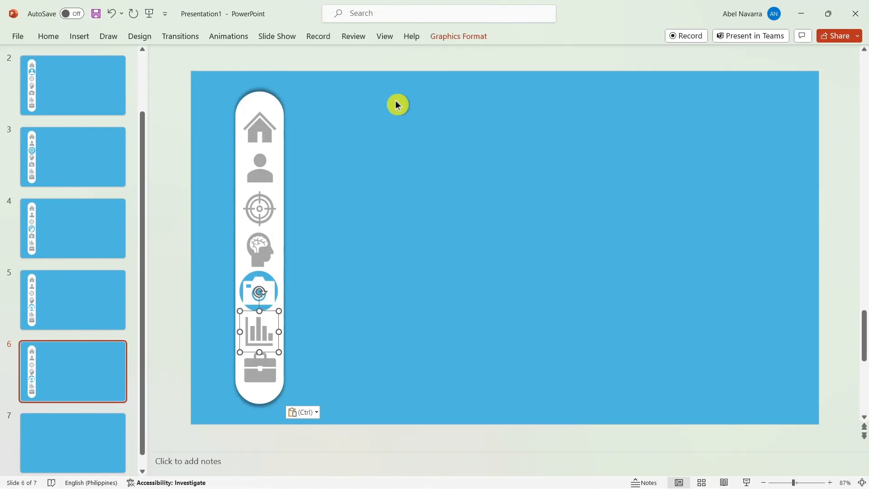
click(450, 39)
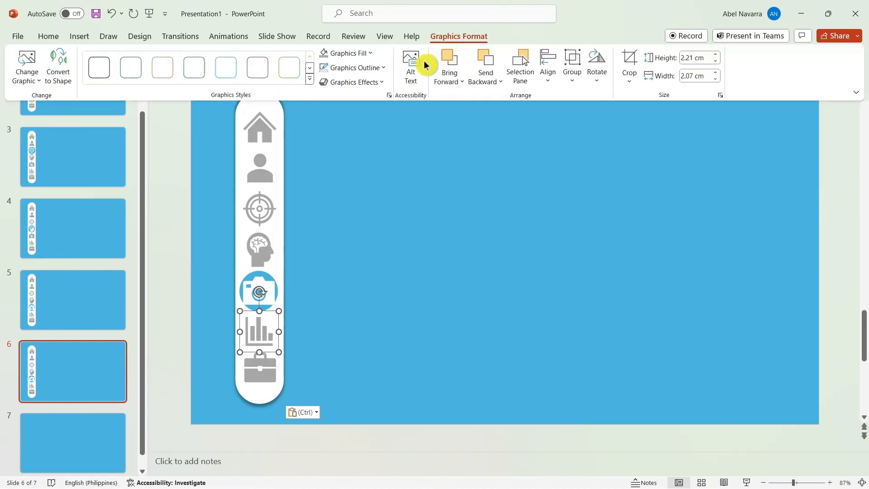
click(373, 56)
click(324, 81)
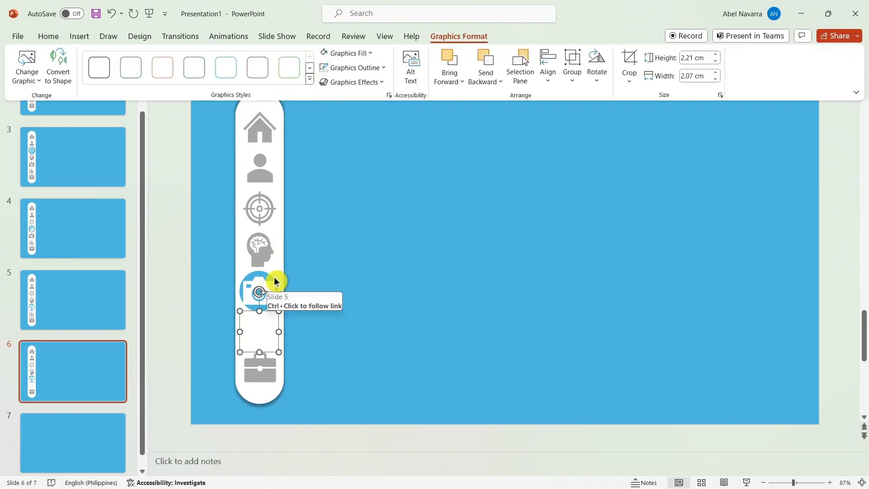
- Move the blue circle on Slide 6 from the camera icon to behind the bar chart icon
click(275, 281)
click(270, 280)
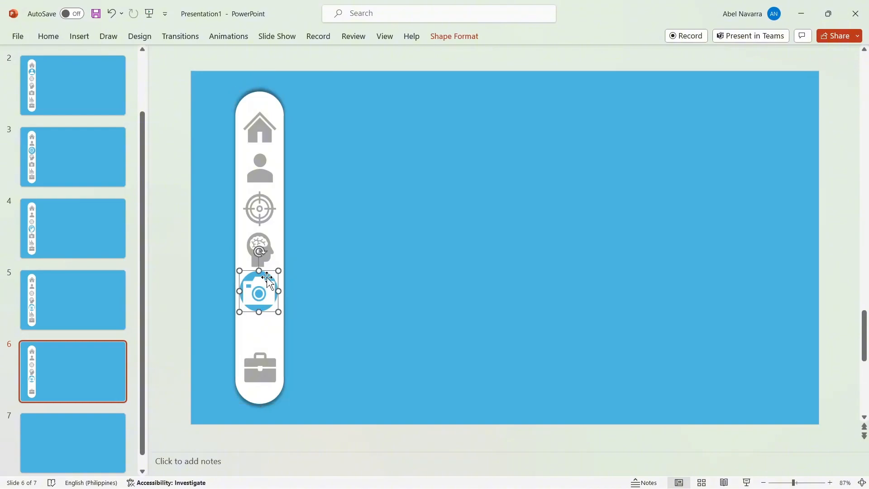
drag(270, 275, 269, 314)
- Change the fill of the camera icon on Slide 6 to light gray
click(249, 287)
click(261, 290)
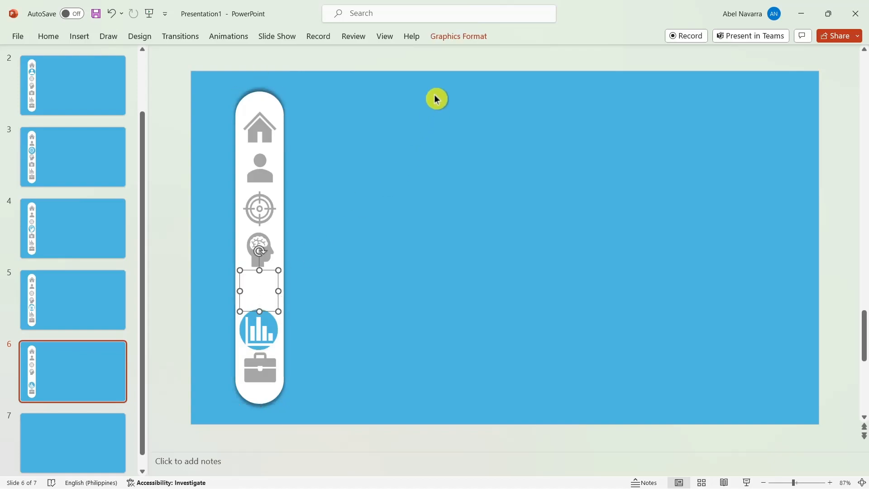
click(446, 38)
click(373, 56)
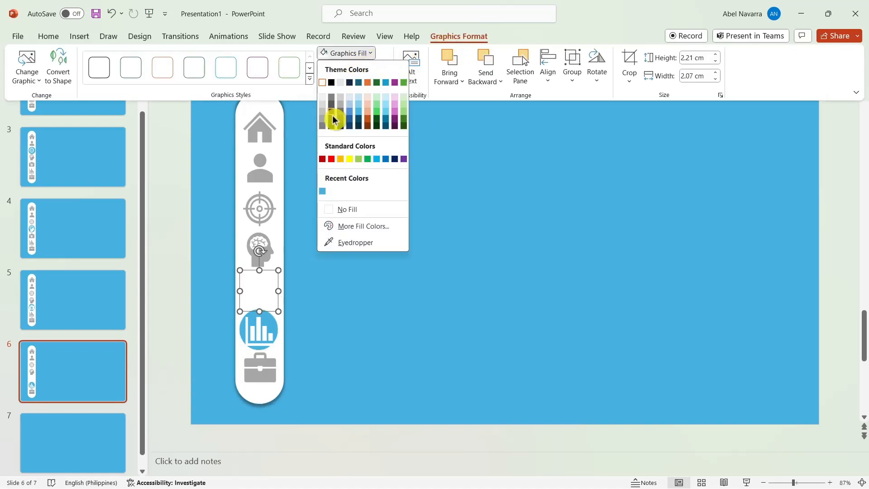
click(324, 122)
click(357, 229)
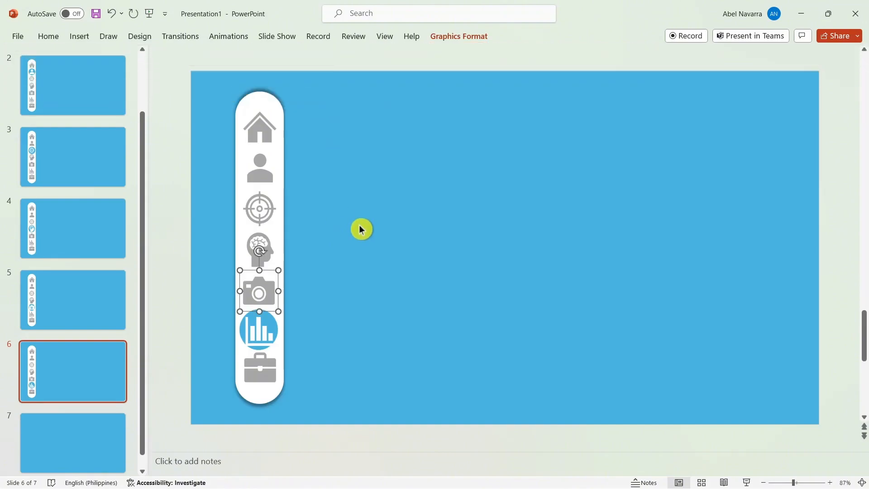
click(322, 167)
- Copy the whole navigation bar with its circle and icons from Slide 6 and paste it onto Slide 7
drag(215, 88, 324, 428)
right_click(253, 98)
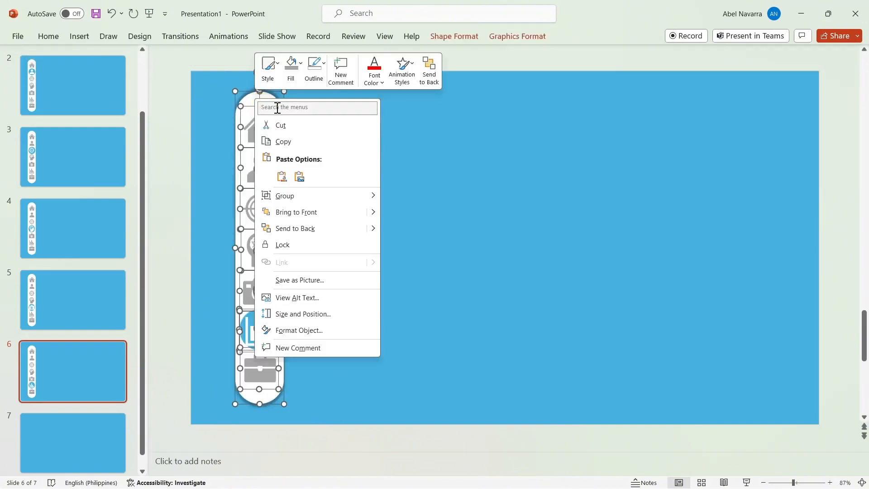
click(282, 141)
click(69, 450)
key(ctrl+v)
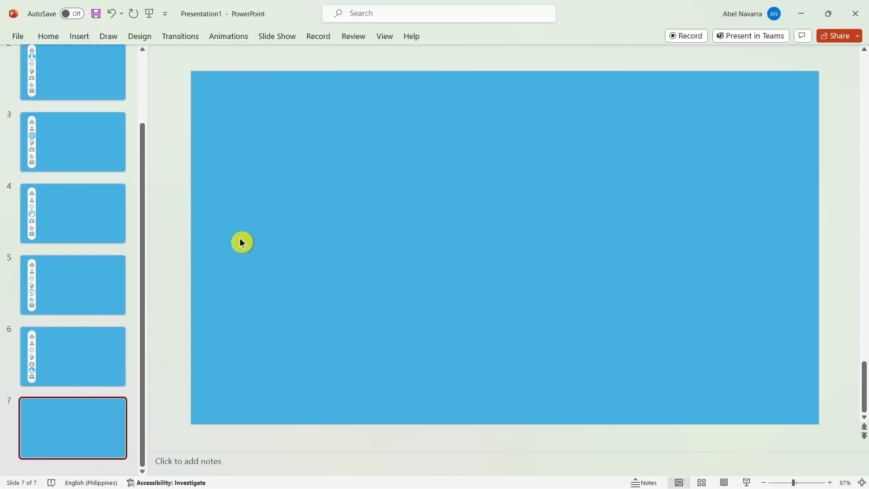
right_click(246, 211)
click(277, 256)
click(392, 254)
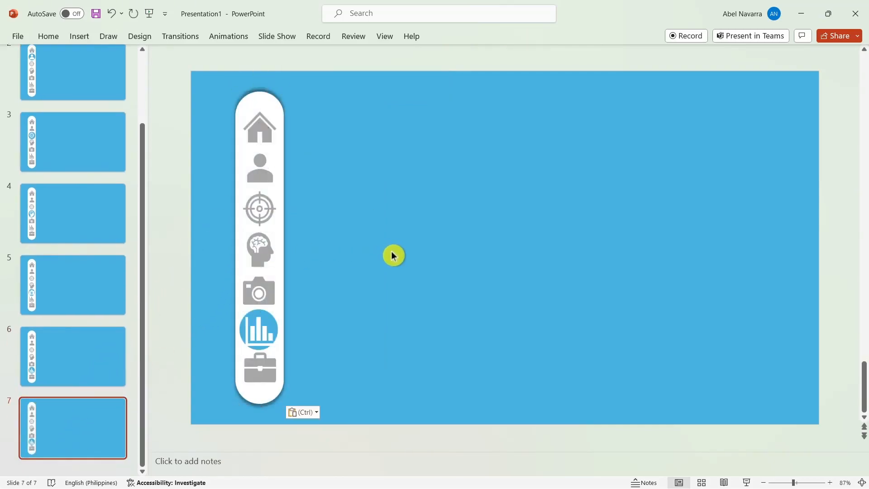
- Change the briefcase icon's fill on Slide 7 to white and move the blue circle behind it
click(266, 373)
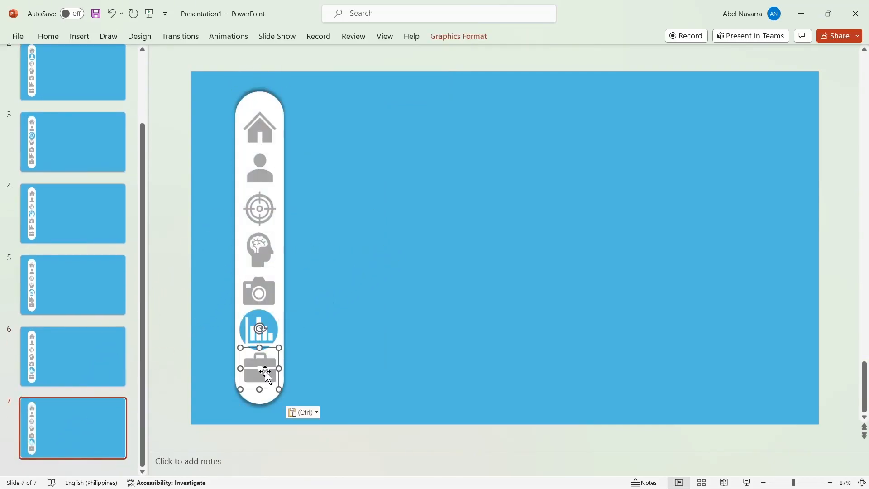
click(450, 39)
click(369, 53)
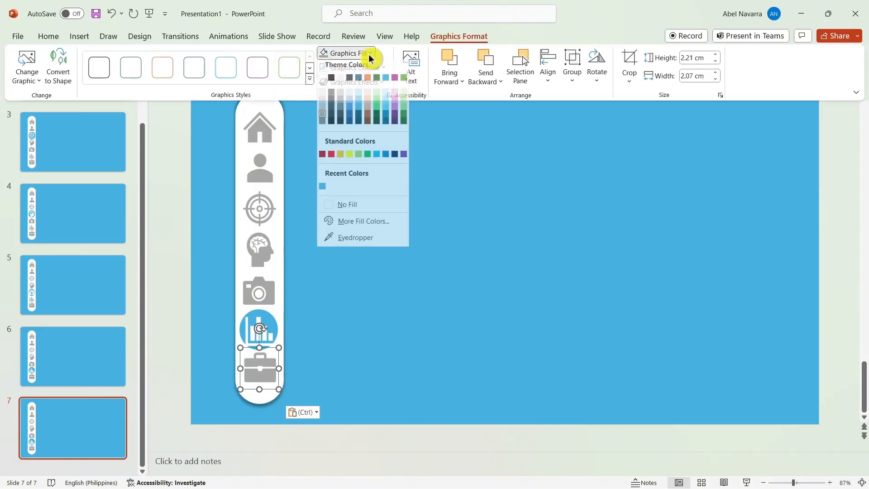
click(323, 83)
click(280, 319)
drag(280, 319, 272, 356)
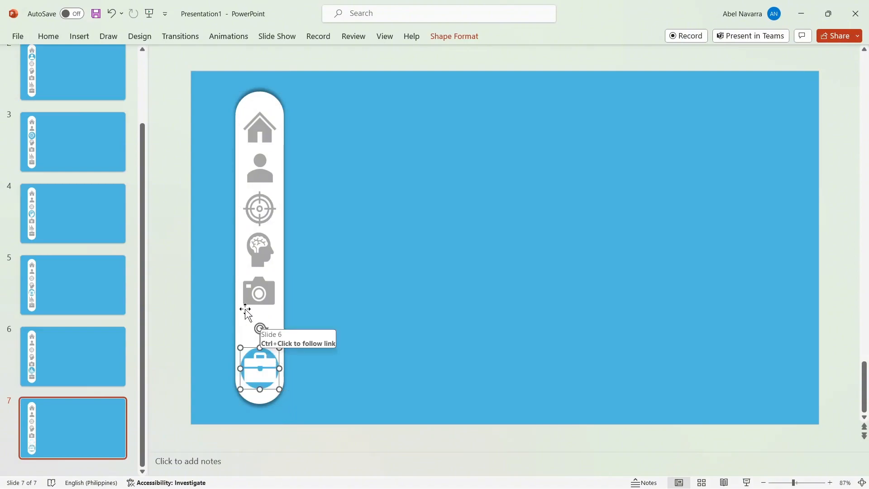
- Change the fill of the white bar chart icon on Slide 7 to gray like the other inactive icons
click(248, 310)
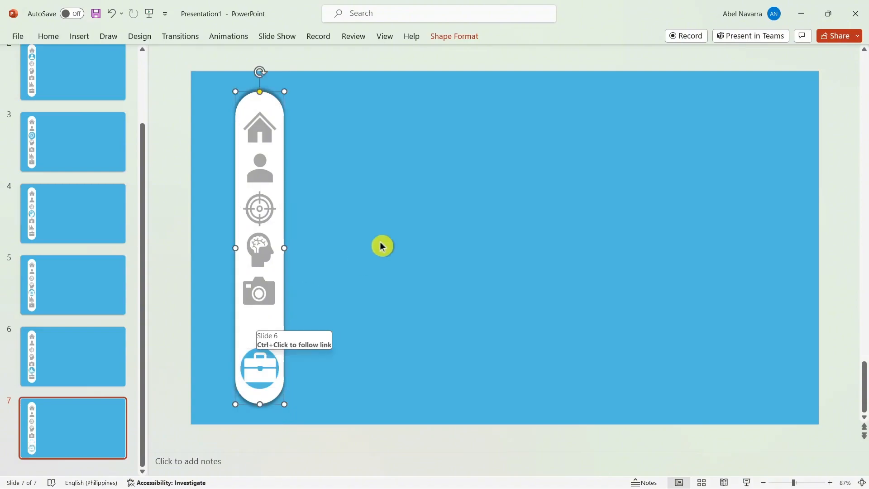
shift+click(257, 327)
click(503, 38)
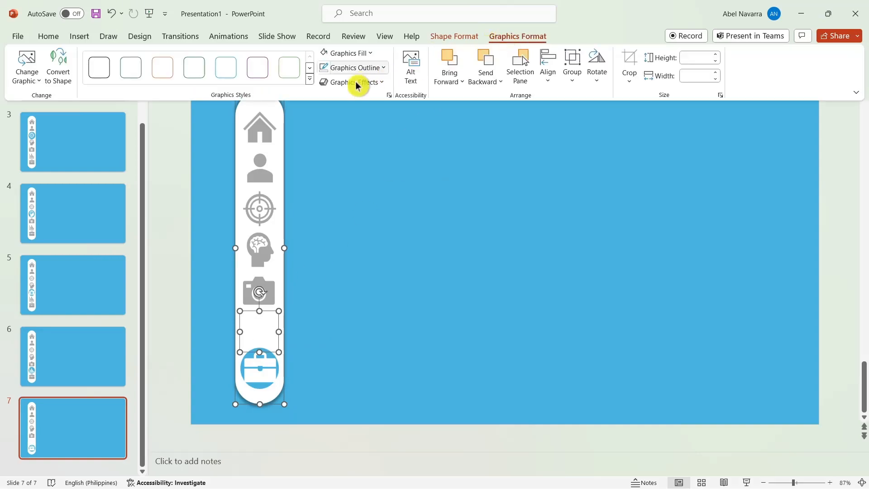
click(372, 54)
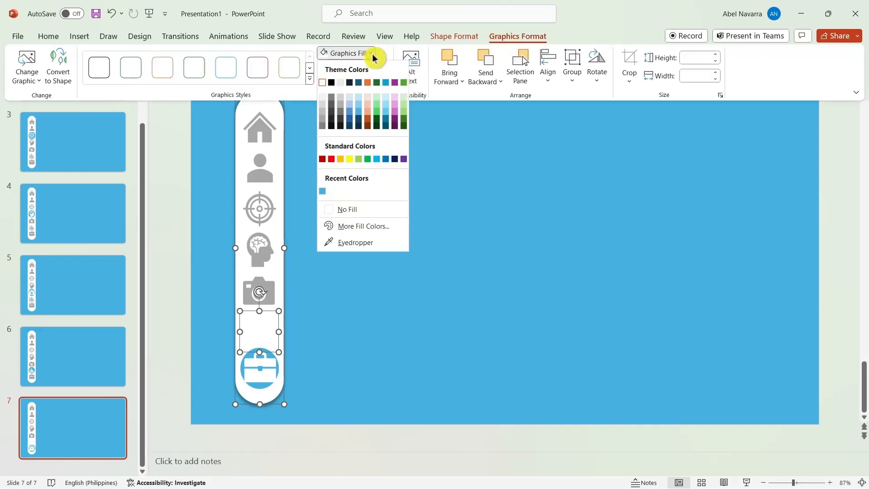
click(323, 121)
click(415, 246)
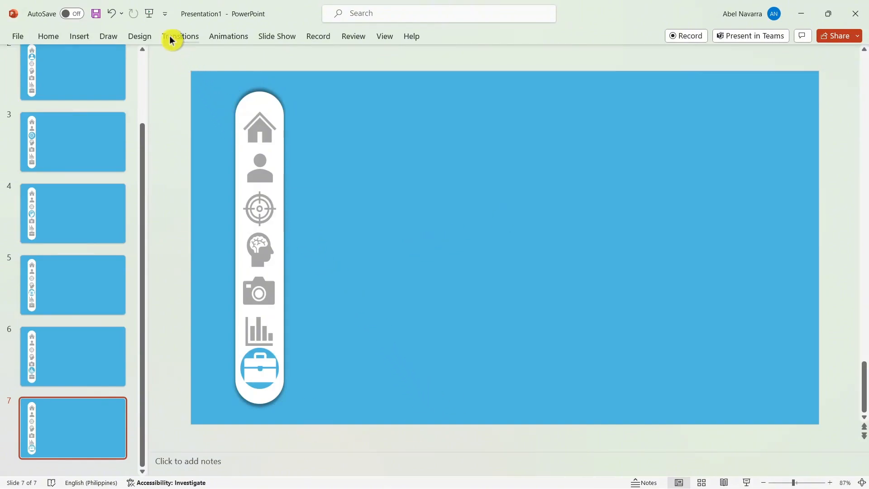
- Run the slide show from Slide 1 and test the navigation bar's icon links, ending the show on Slide 2
click(152, 21)
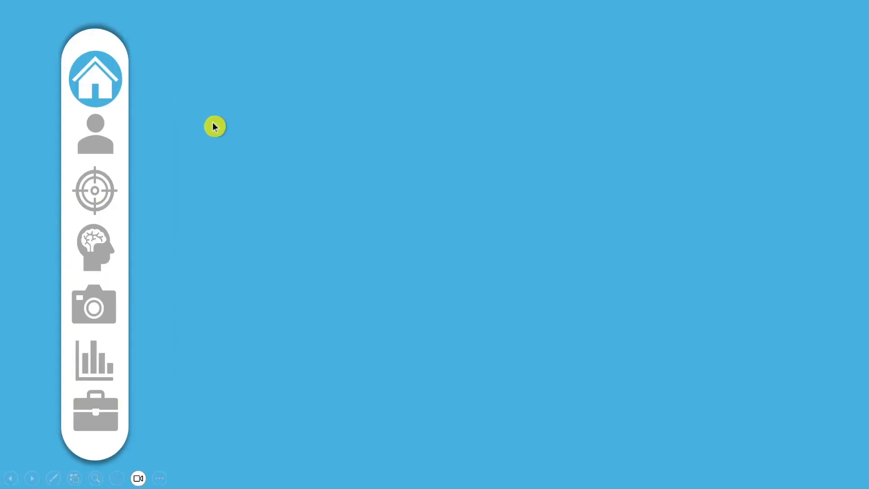
click(97, 141)
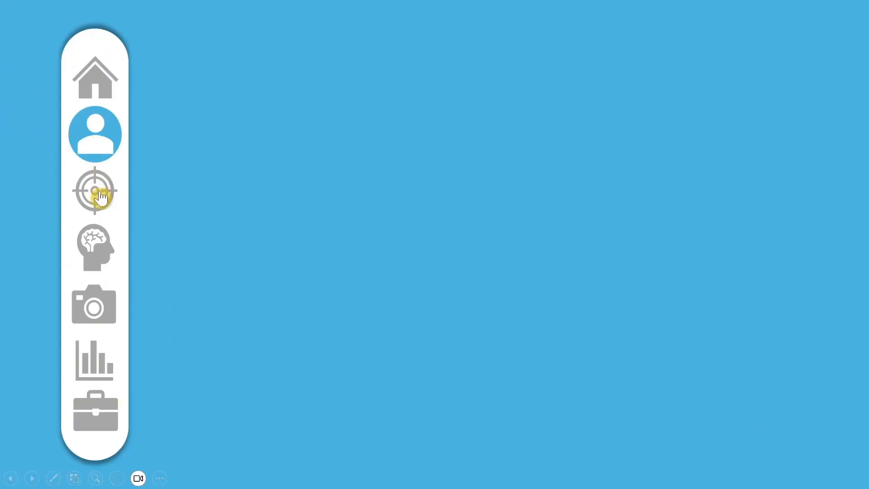
click(99, 263)
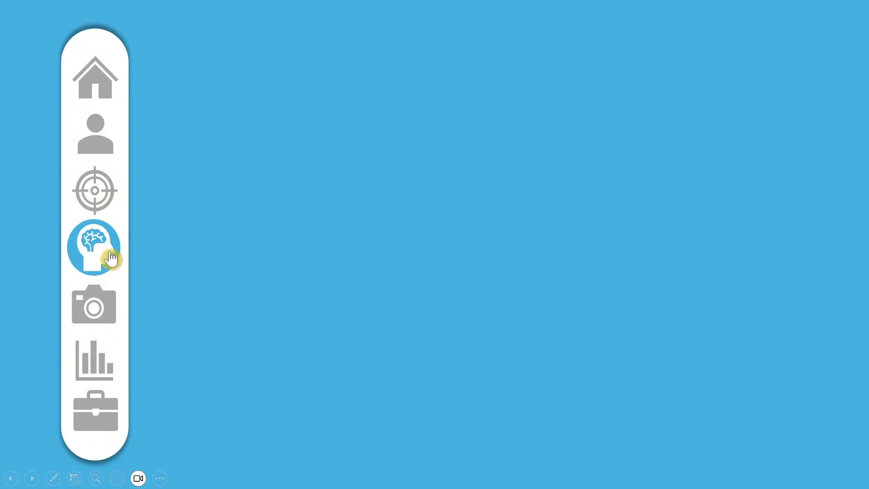
click(97, 364)
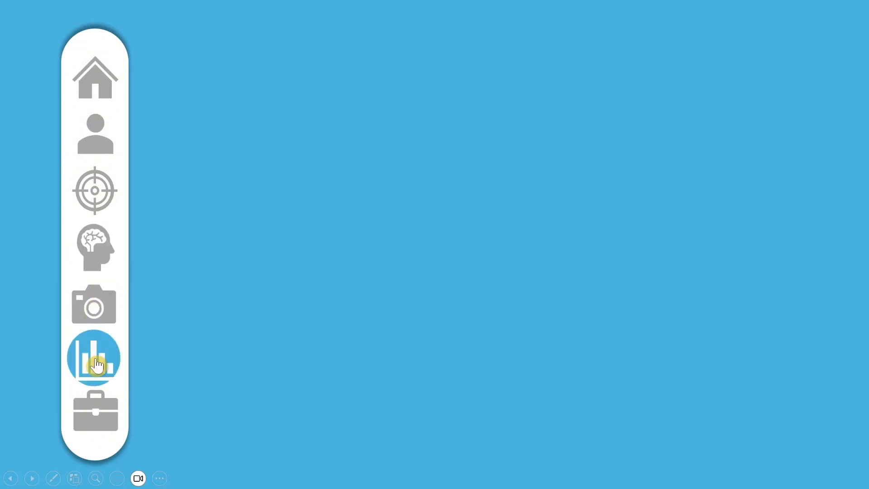
click(98, 417)
click(112, 321)
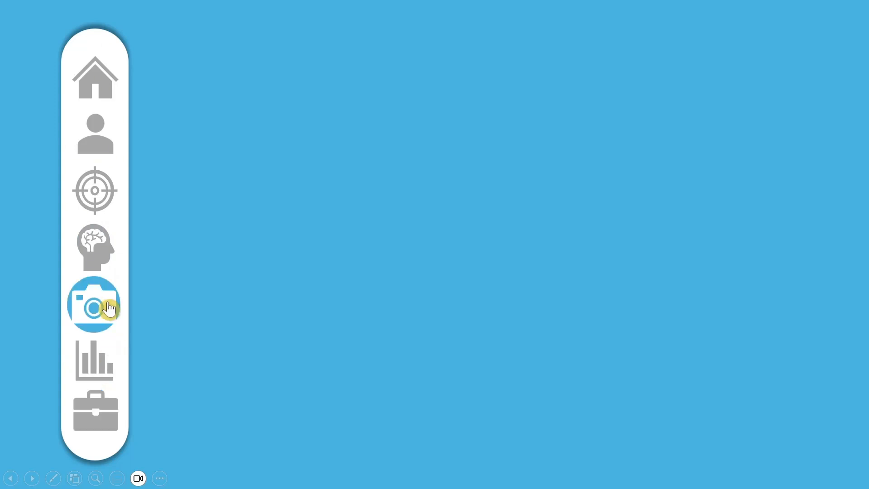
click(103, 90)
click(112, 147)
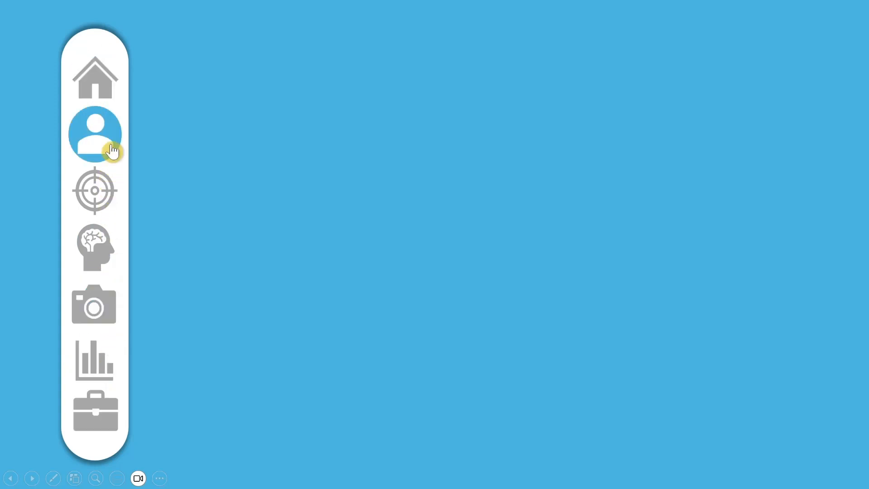
key(Escape)
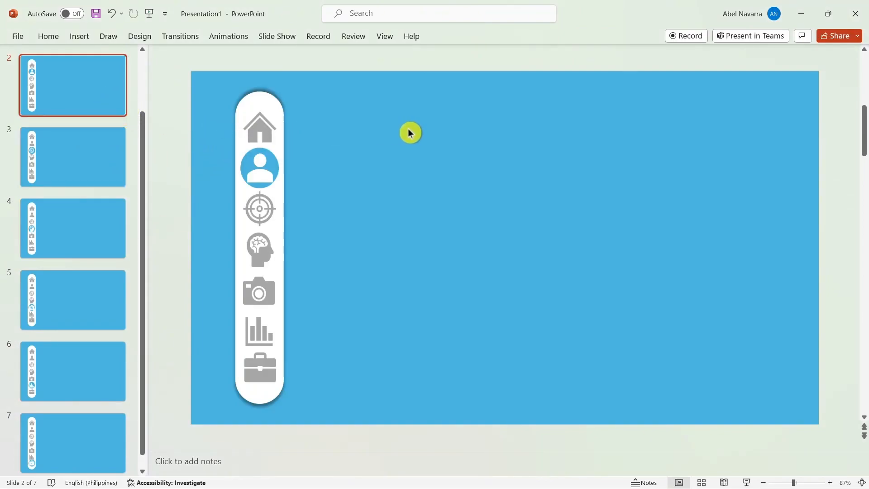
- Select all seven slides and give them the Morph transition
scroll(101, 140, up, 2)
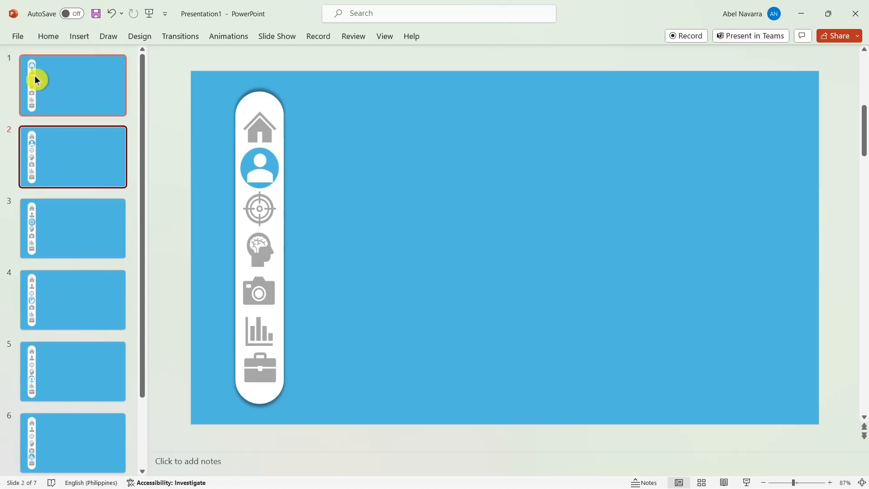
click(1, 54)
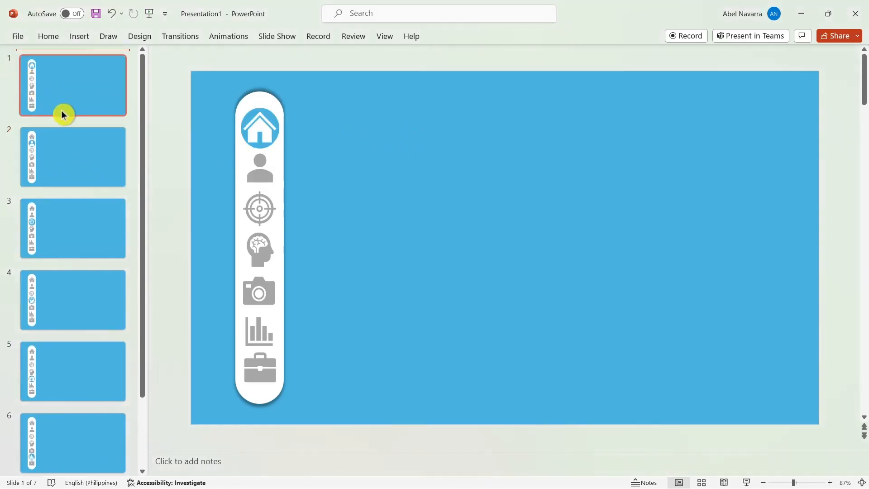
click(64, 97)
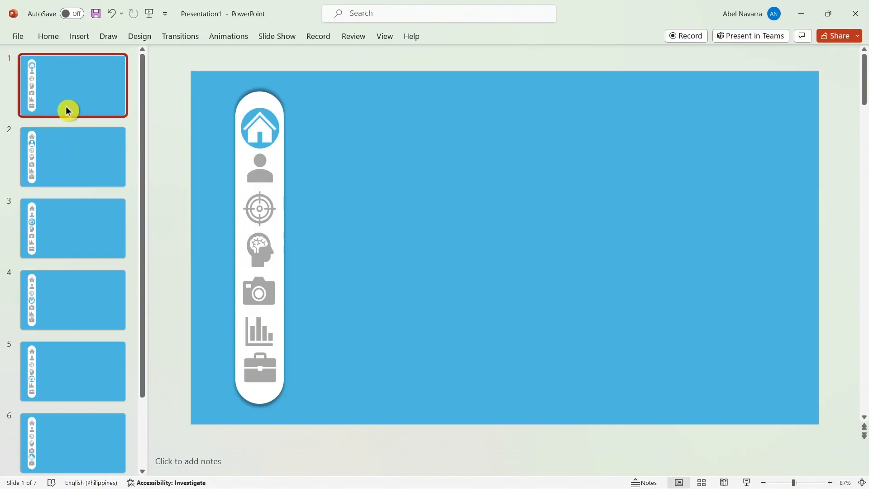
shift+click(77, 179)
shift+click(81, 248)
shift+click(86, 318)
shift+click(84, 399)
ctrl+click(86, 437)
drag(143, 368, 142, 407)
ctrl+click(72, 437)
scroll(110, 308, up, 5)
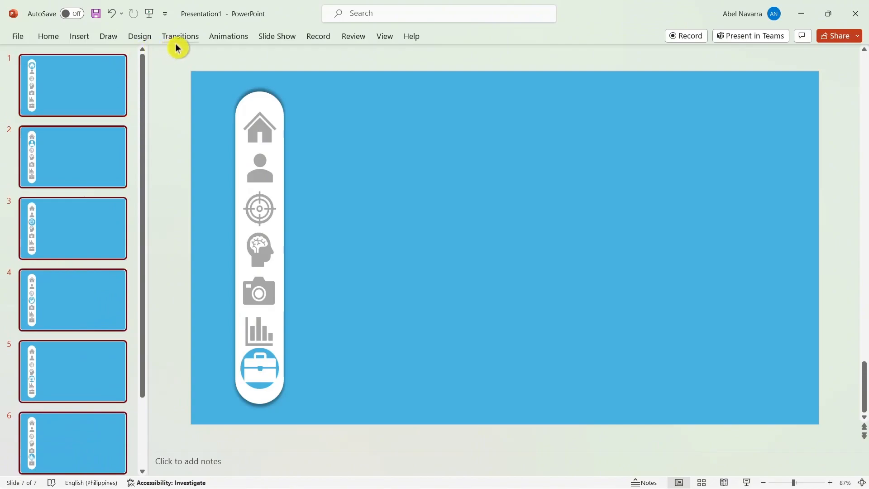
click(215, 38)
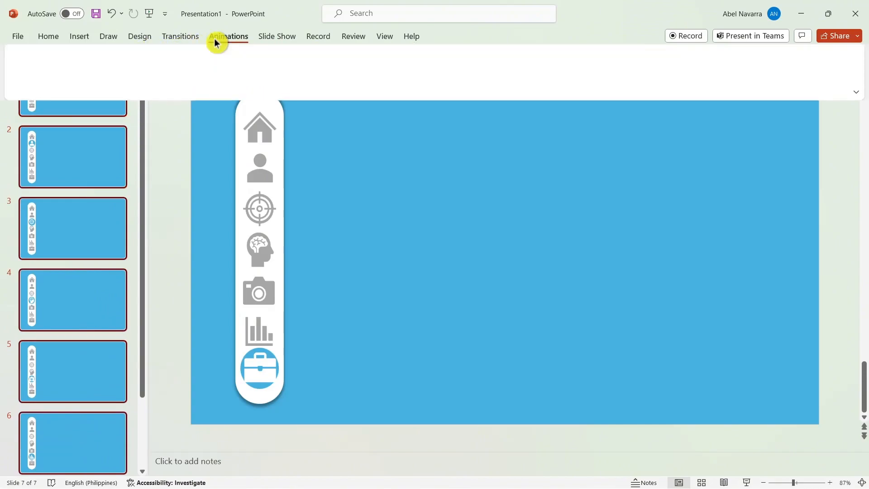
click(189, 38)
click(116, 63)
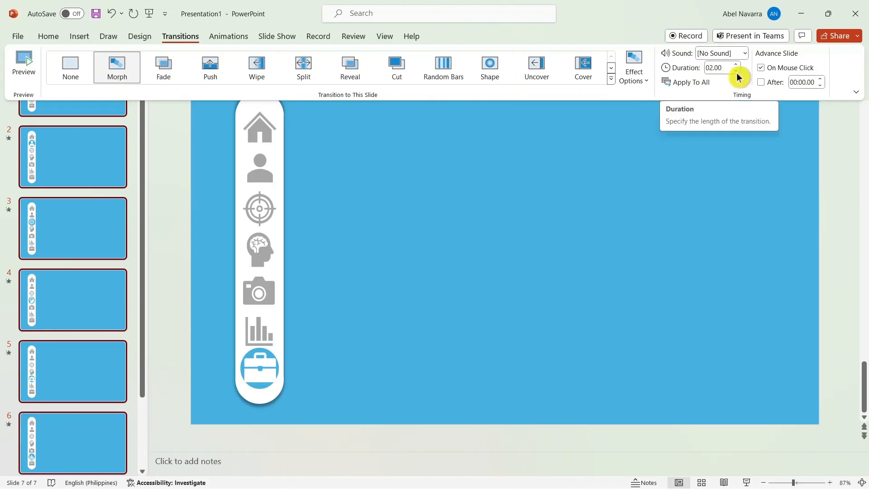
- Apply the Morph transition settings to every slide in the presentation
click(697, 90)
key(Up)
key(Up)
key(Up)
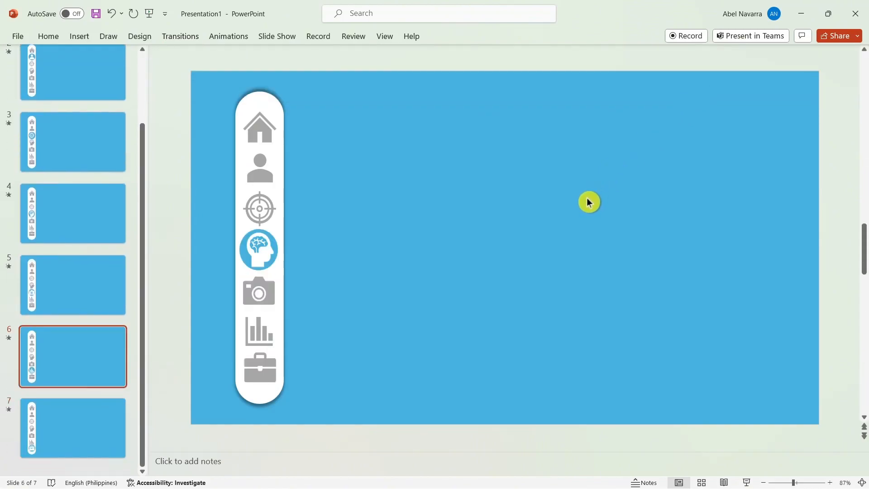
- Play the slide show and follow the icon links in order from Slide 2 to Slide 7 to check the Morph effect
click(149, 14)
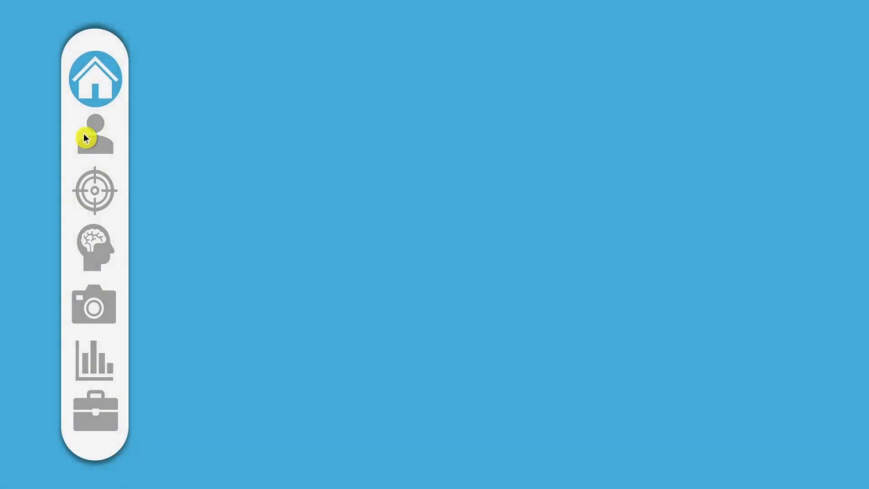
click(99, 143)
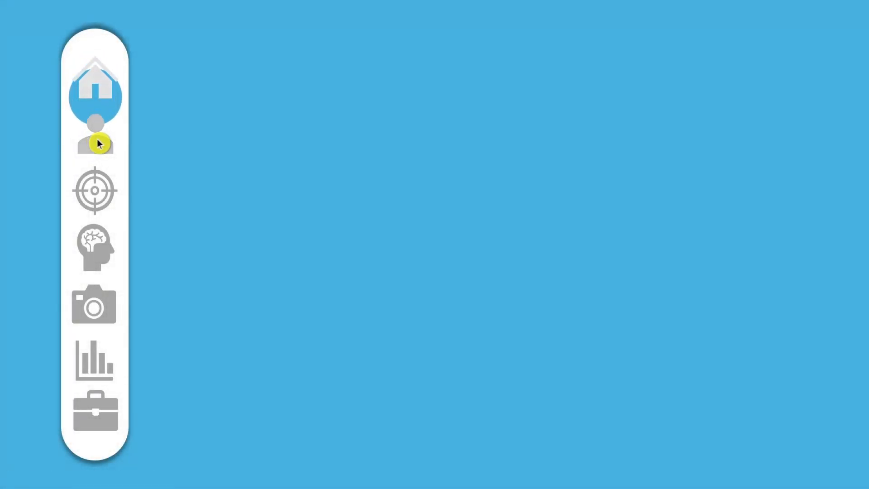
click(101, 192)
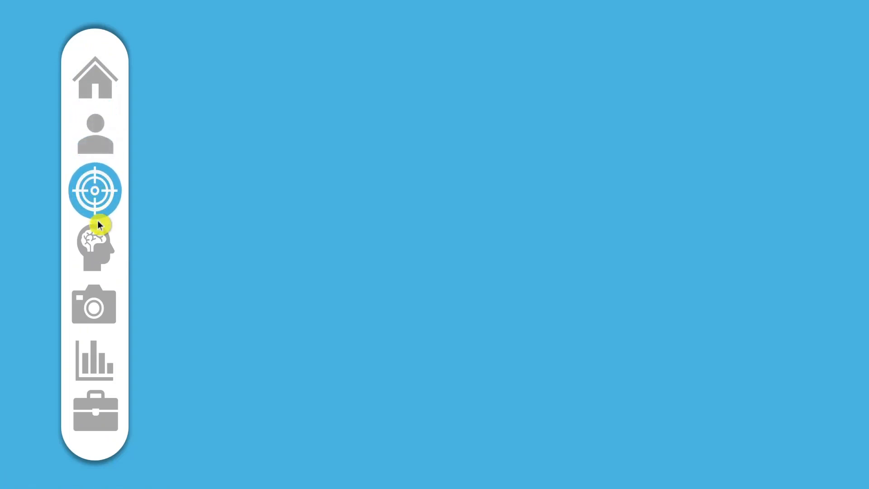
click(98, 252)
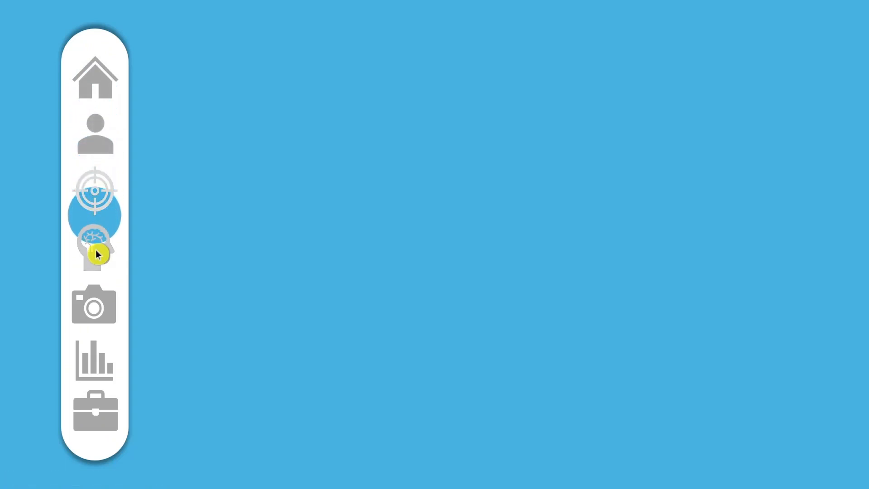
click(96, 312)
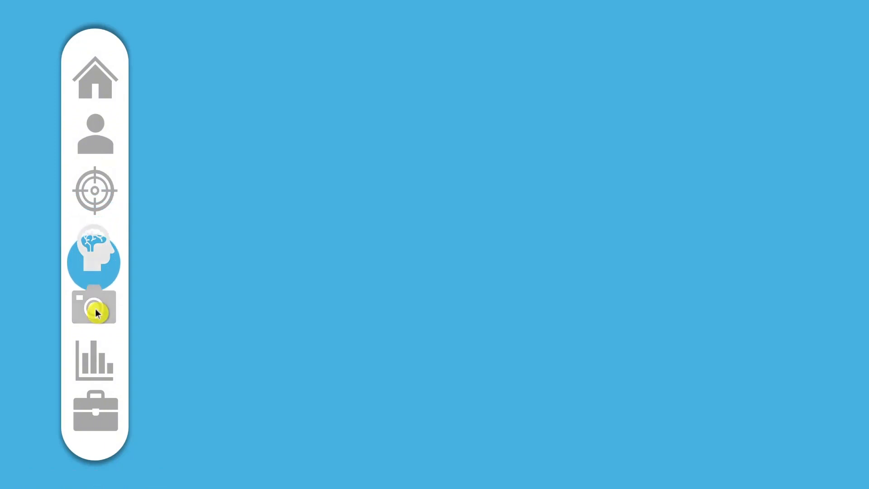
click(97, 371)
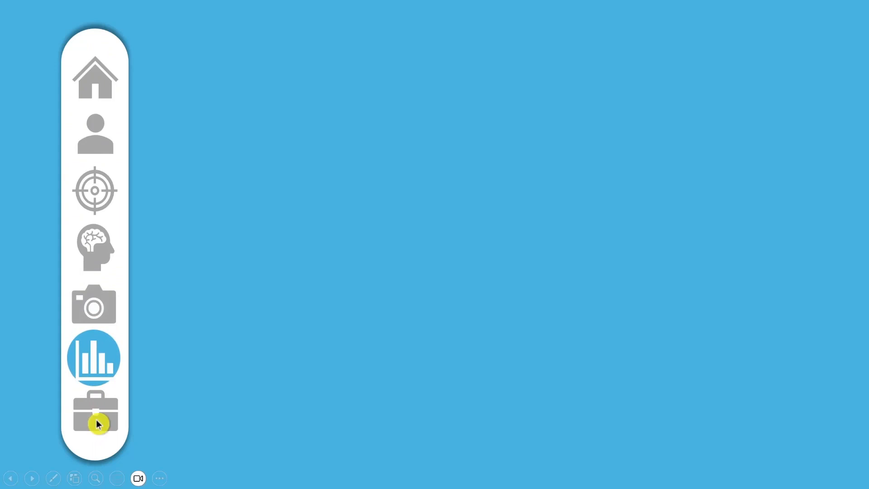
click(99, 424)
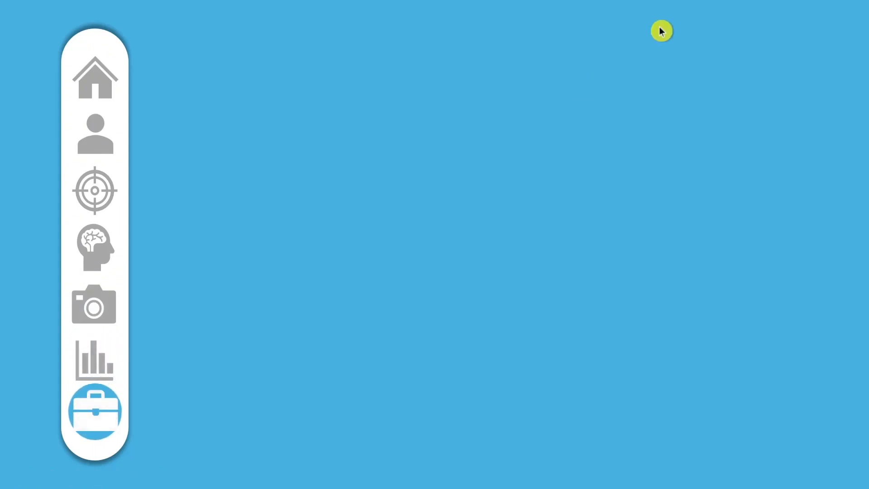
key(Escape)
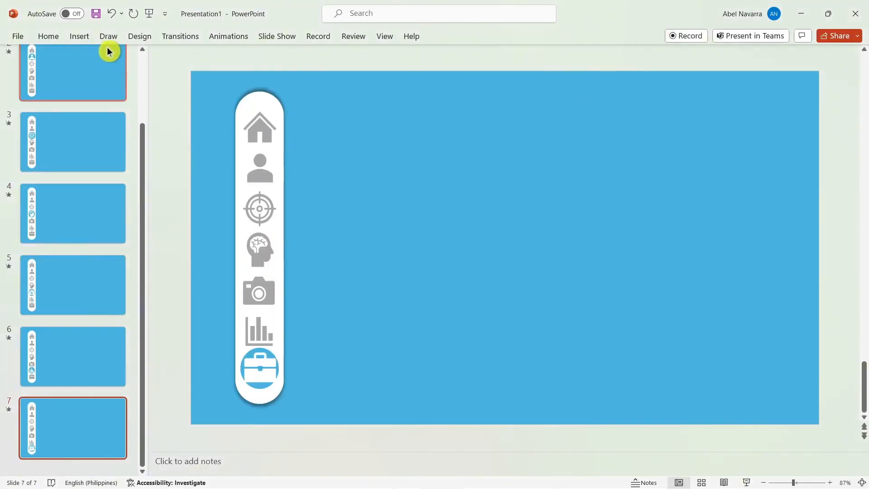
- Check the duration of the Morph transition on Slide 7 and start the slide show from the beginning
click(181, 37)
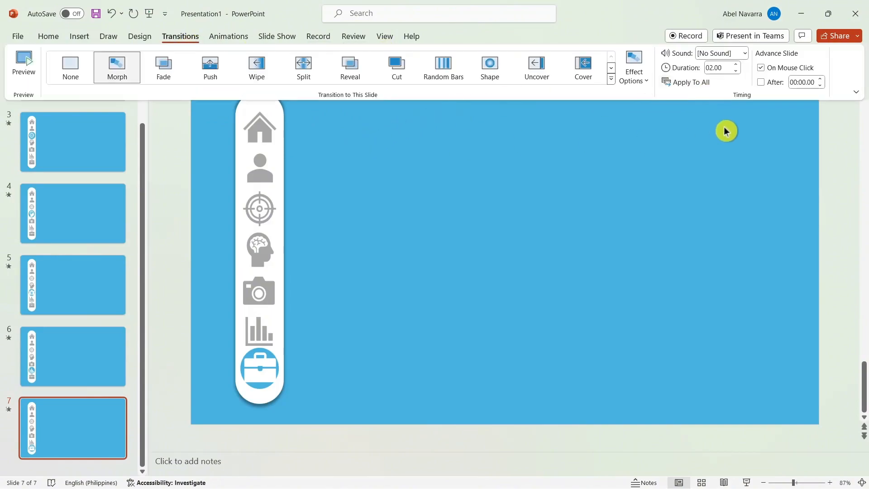
click(736, 71)
click(736, 71)
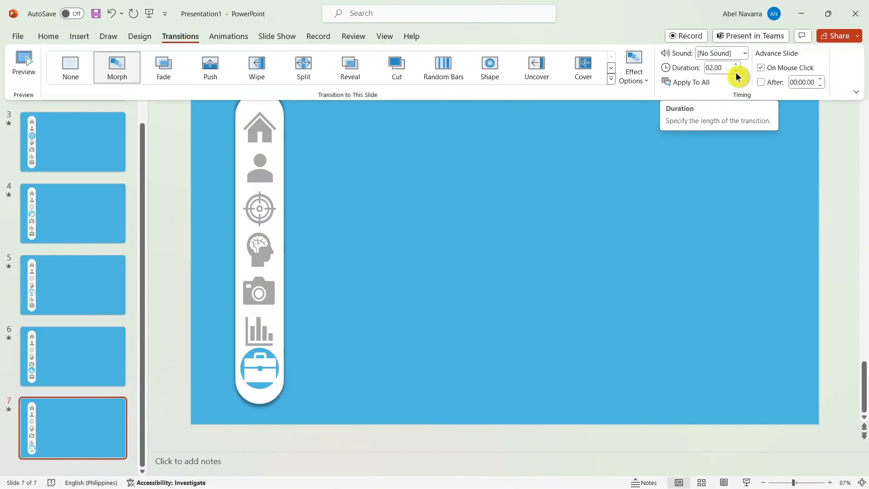
click(386, 203)
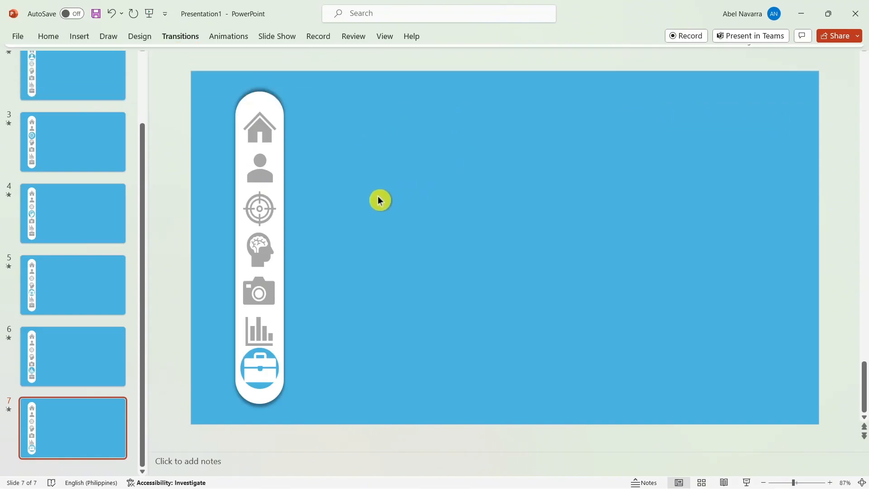
click(151, 15)
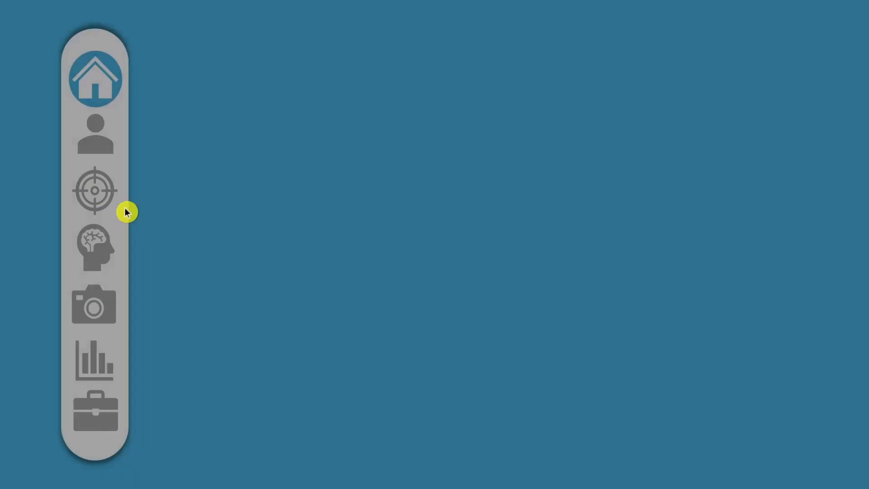
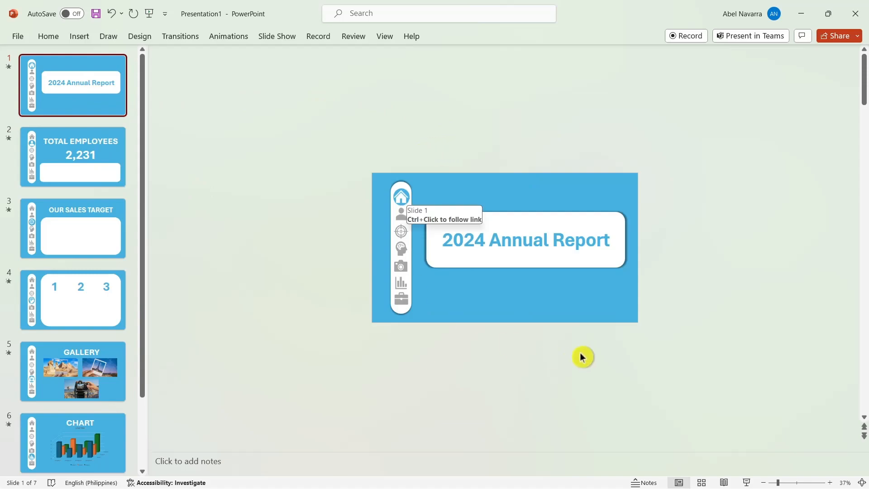
- Paste the TOTAL EMPLOYEES heading, the 2,231 figure and the white rounded box onto Slide 1 and move them just below the slide
right_click(522, 382)
click(553, 266)
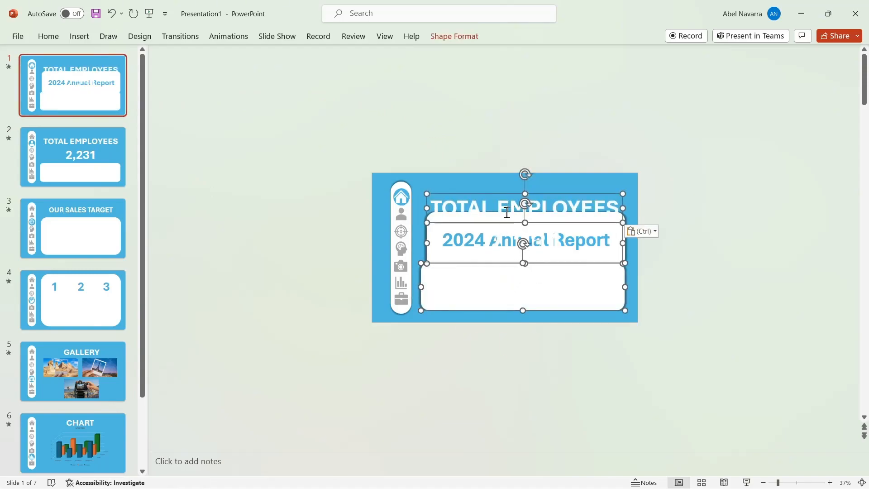
drag(508, 222, 506, 349)
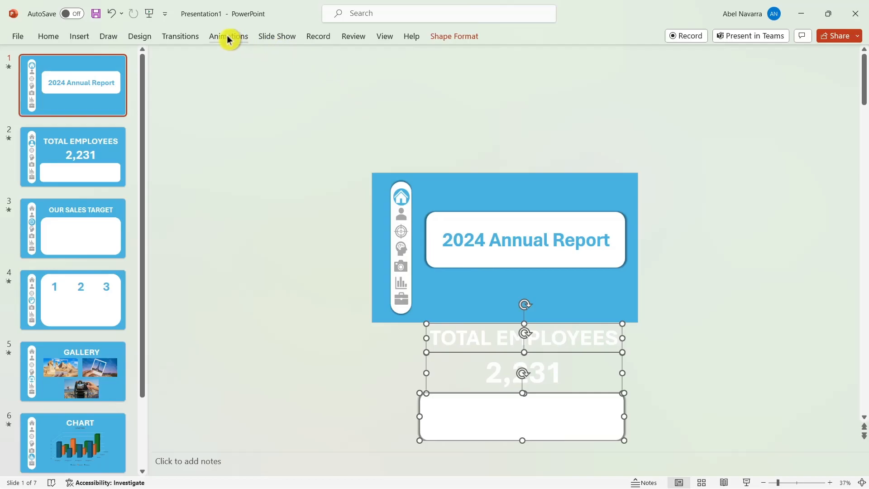
- Apply the Morph transition to Slide 1 and preview it
click(195, 38)
click(120, 74)
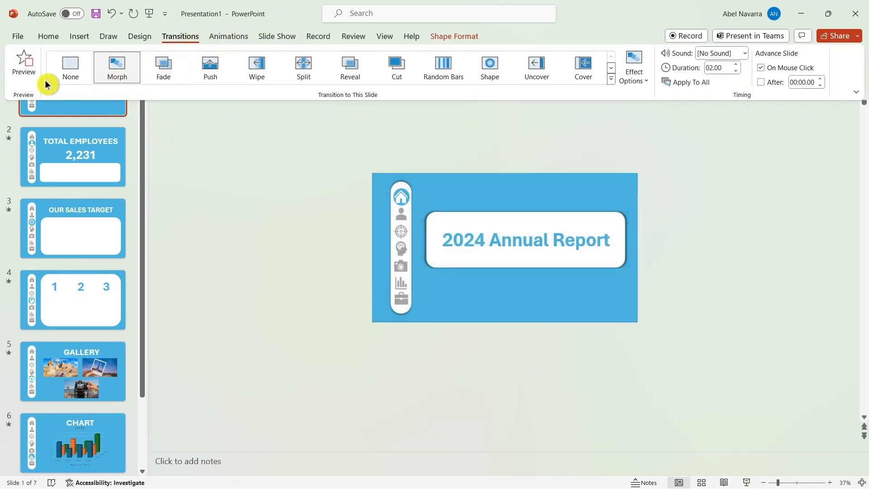
click(26, 75)
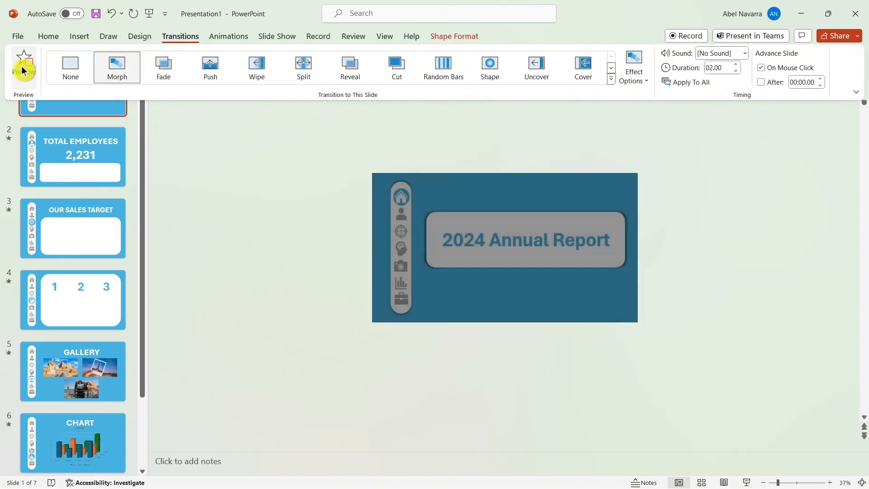
- Play the slide show from Slide 1 and follow the person icon link to check the Morph effect into Slide 2
click(148, 16)
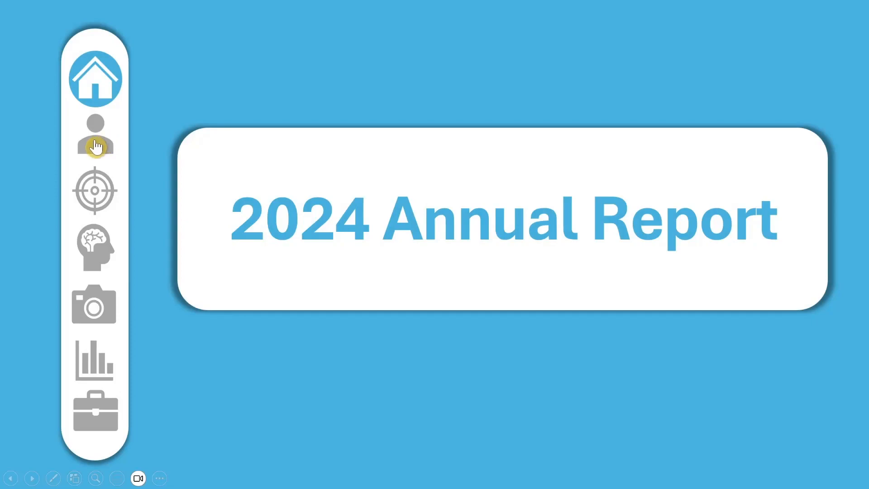
click(96, 146)
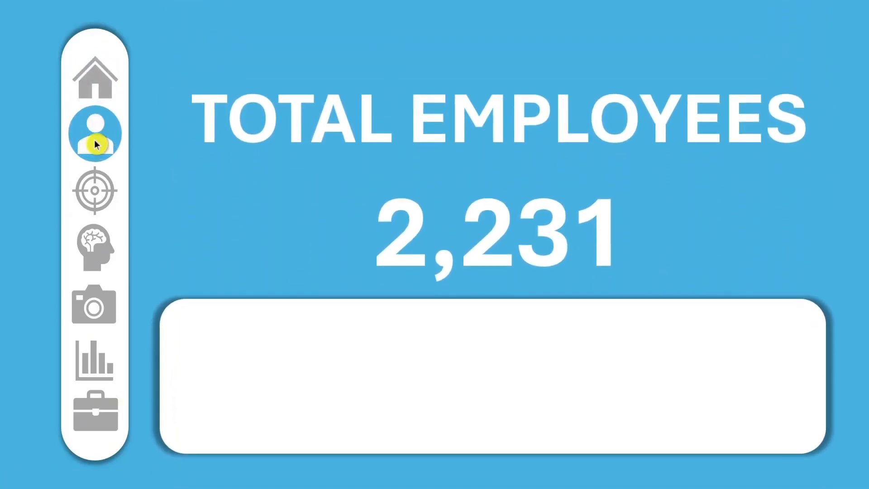
key(Escape)
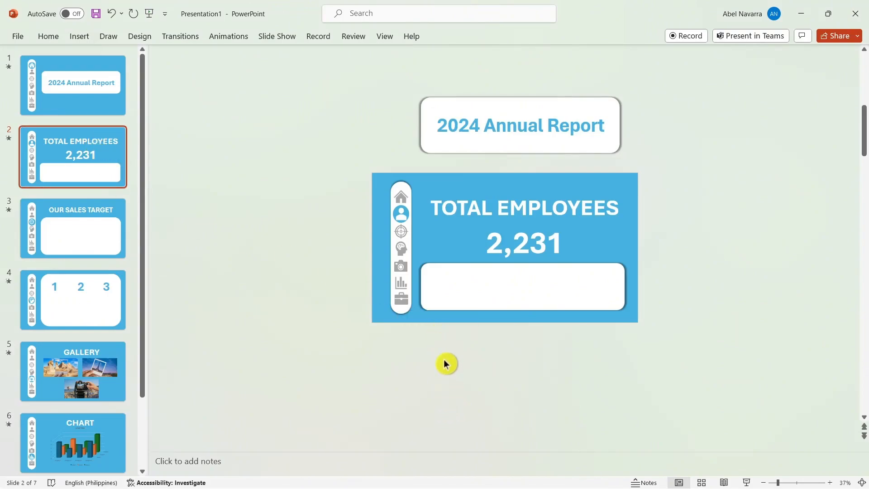
- Compare Slides 1, 2 and 3 to examine which neighbouring slide content is placed outside each slide's area
click(97, 247)
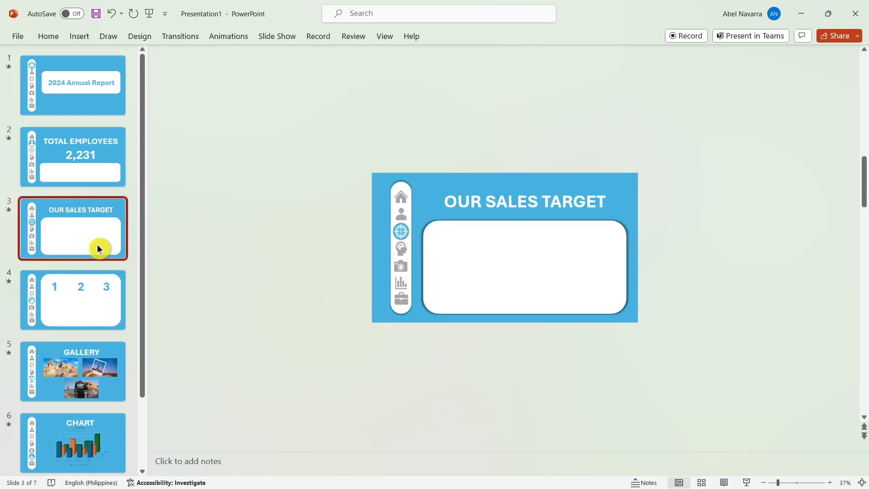
click(109, 165)
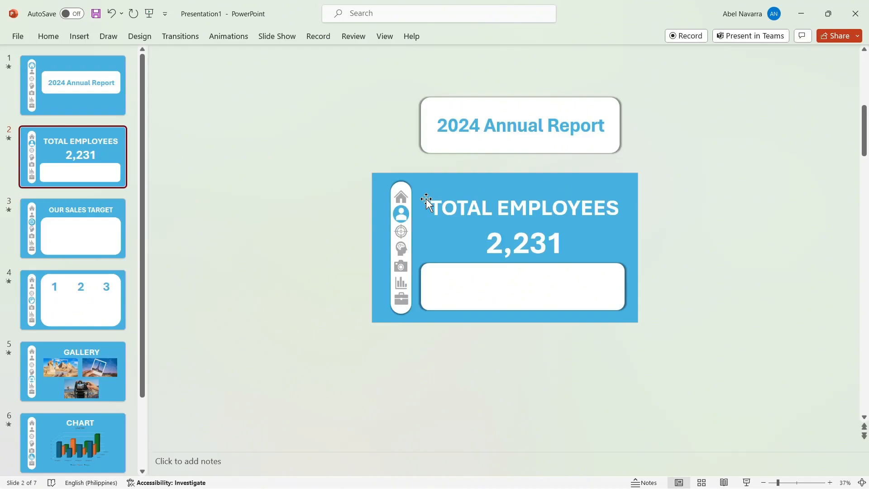
click(62, 88)
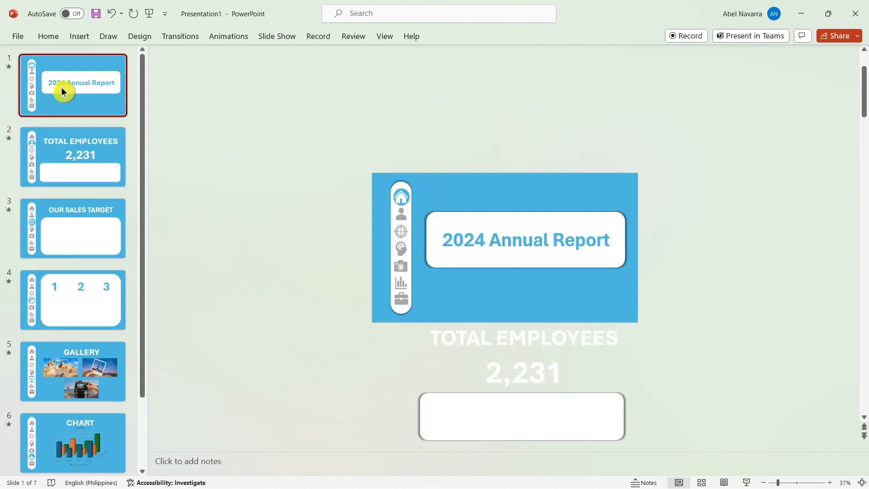
click(80, 162)
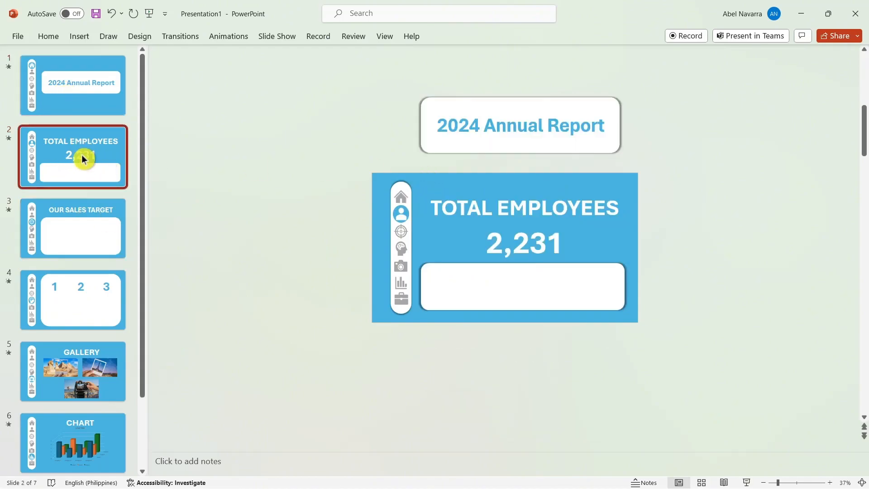
click(86, 91)
click(86, 169)
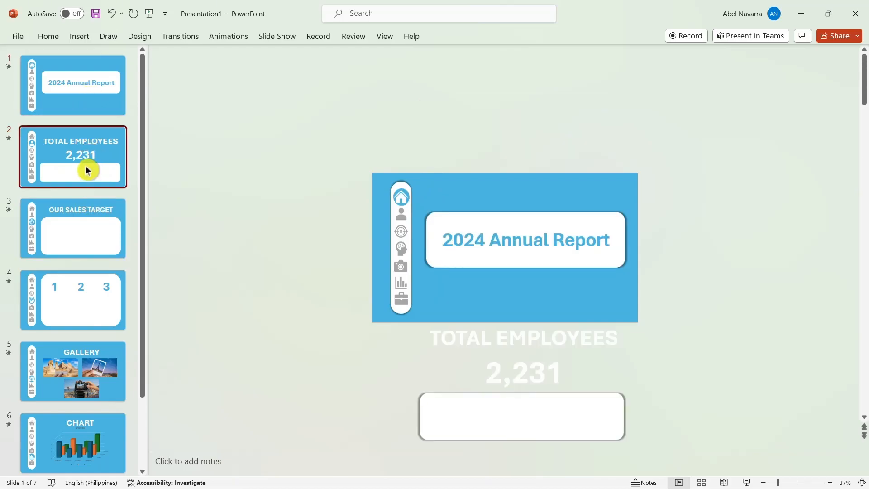
click(90, 245)
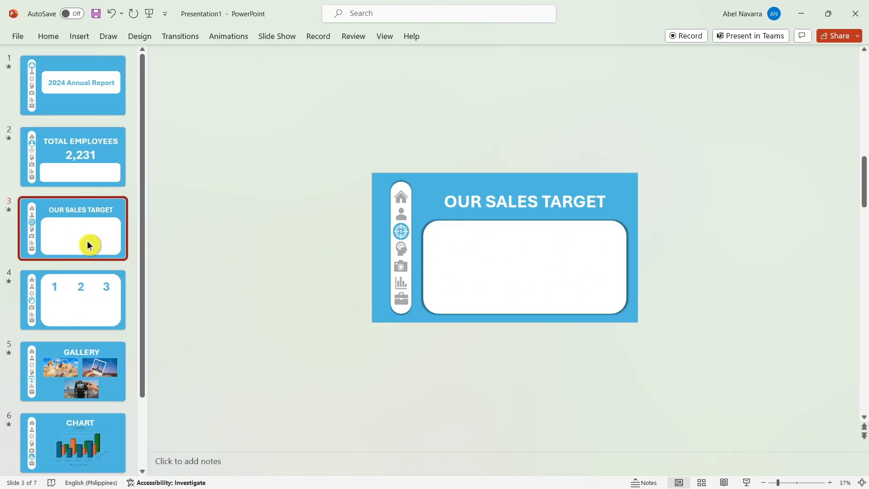
- Copy Slide 2's TOTAL EMPLOYEES heading, 2,231 figure and white rounded box onto Slide 3 and move them just right of the slide
click(85, 179)
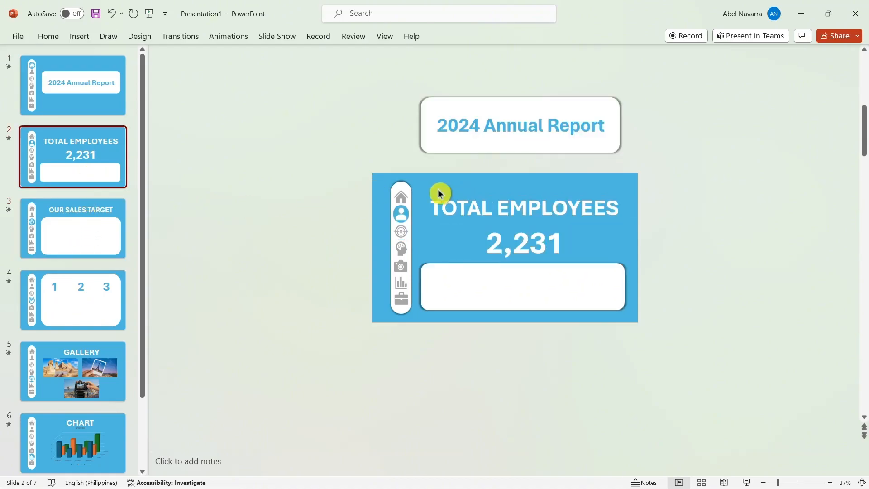
drag(417, 185, 637, 325)
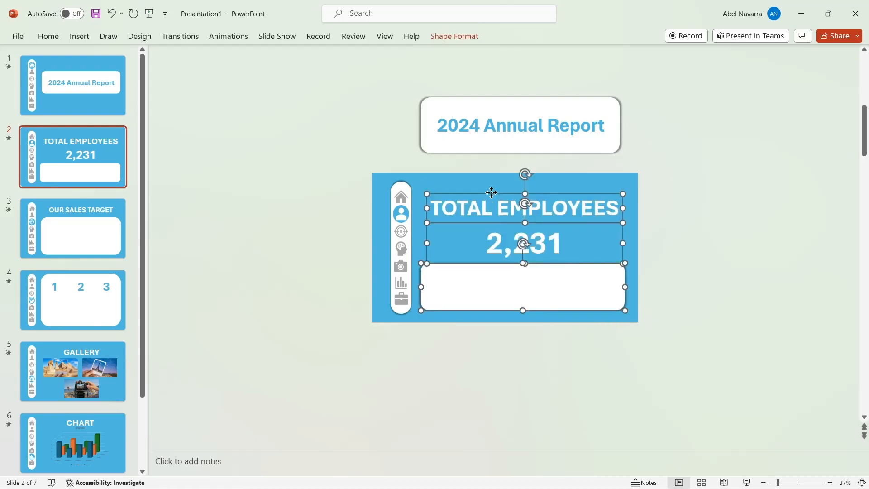
right_click(492, 193)
click(522, 236)
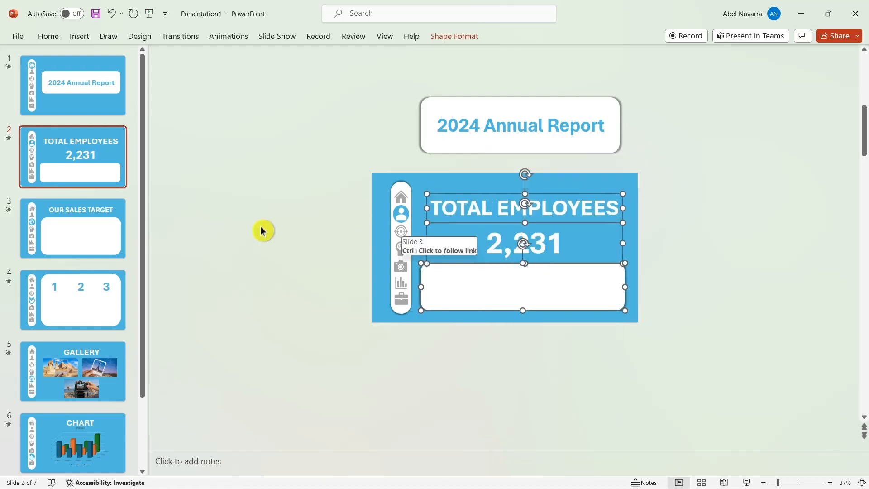
click(91, 248)
right_click(485, 140)
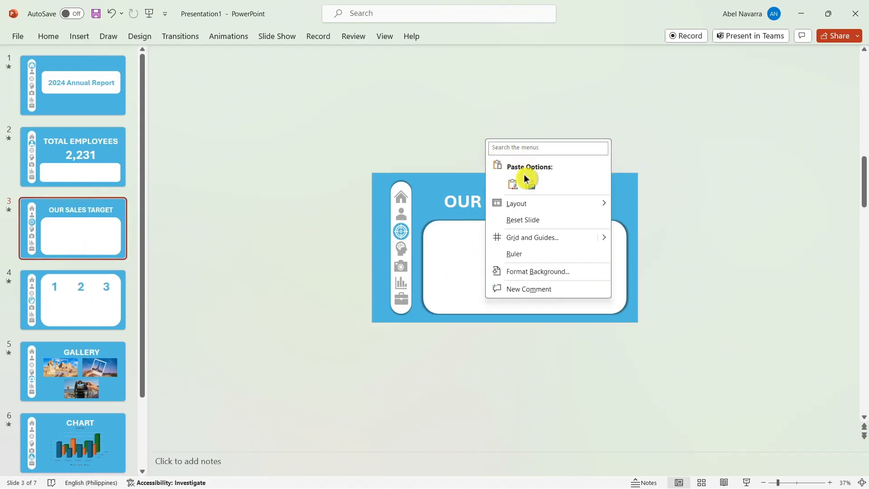
click(515, 183)
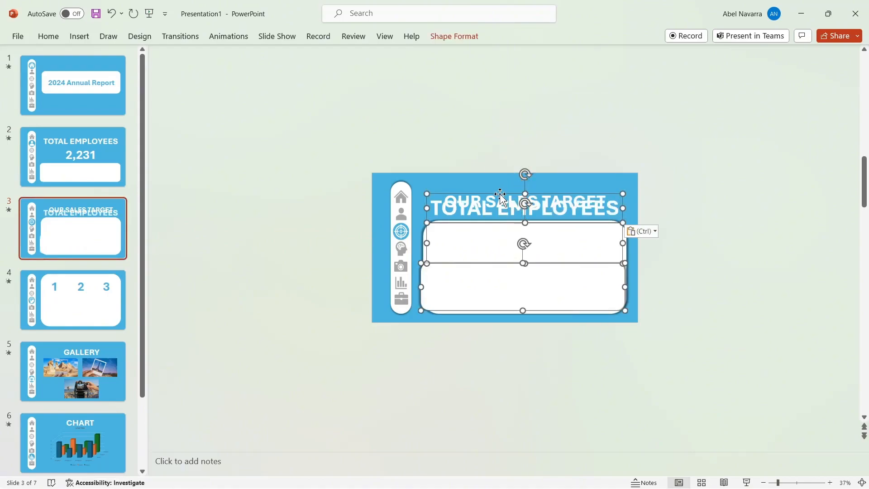
drag(500, 194, 730, 182)
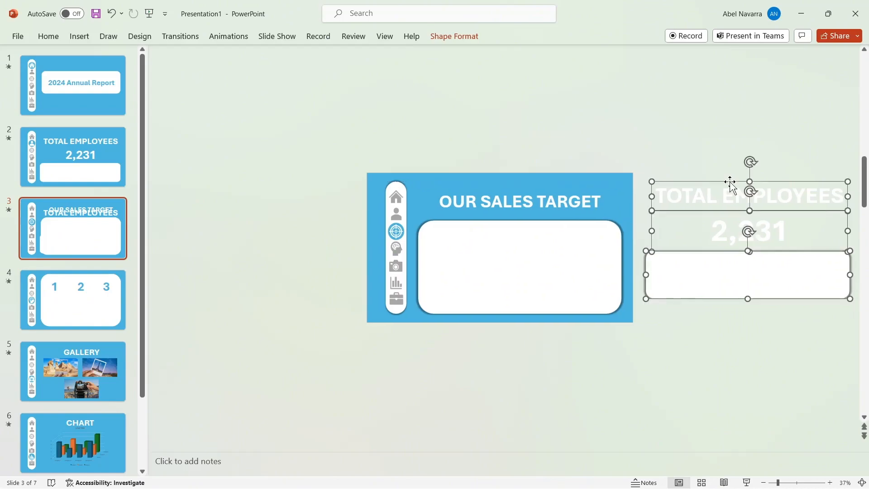
- Copy Slide 3's OUR SALES TARGET heading and large white rounded box onto Slide 2 and move them just below the slide
click(427, 189)
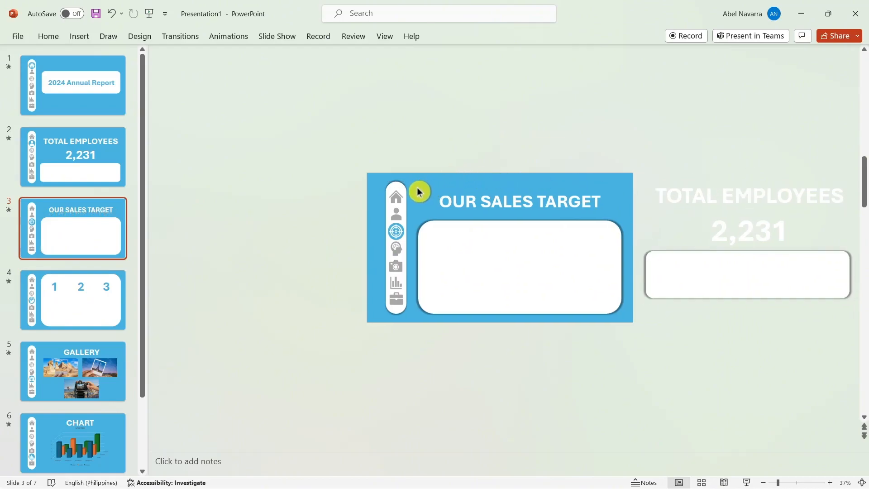
drag(414, 184, 631, 323)
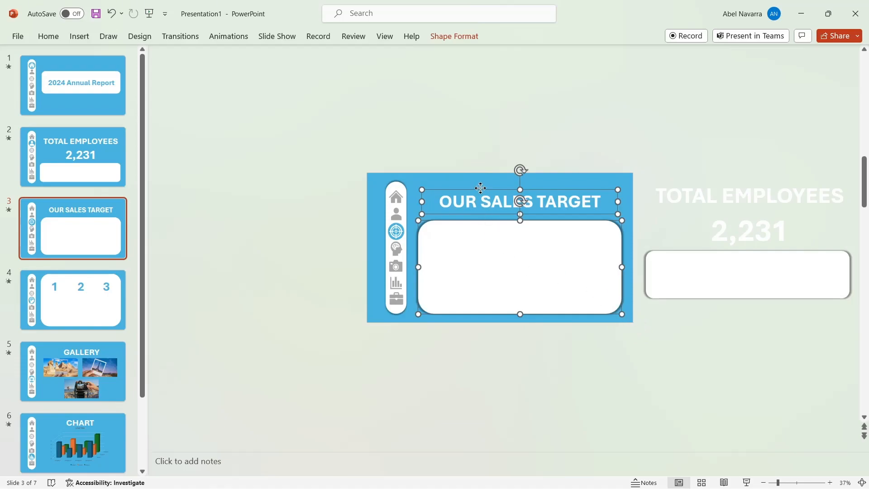
right_click(481, 187)
click(514, 230)
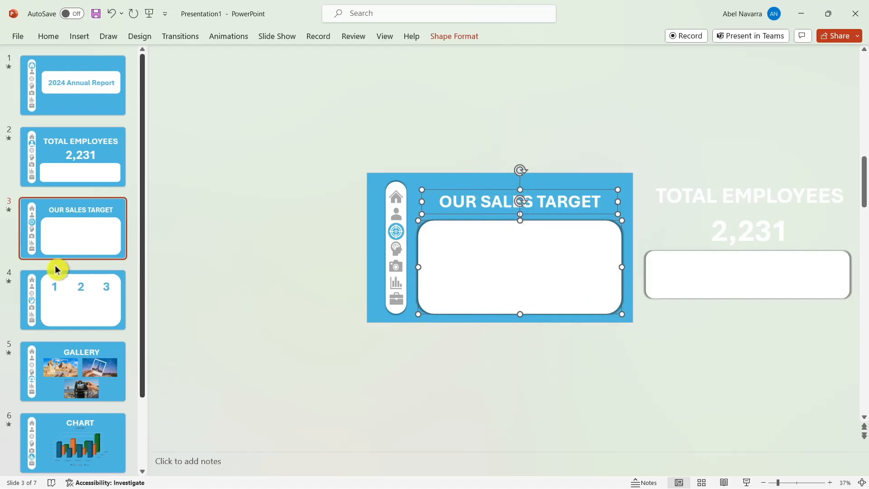
click(61, 293)
click(66, 242)
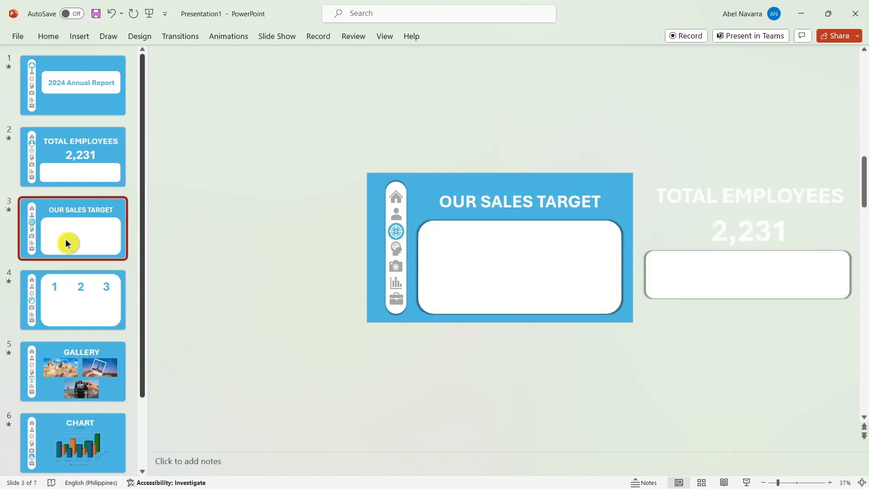
click(76, 190)
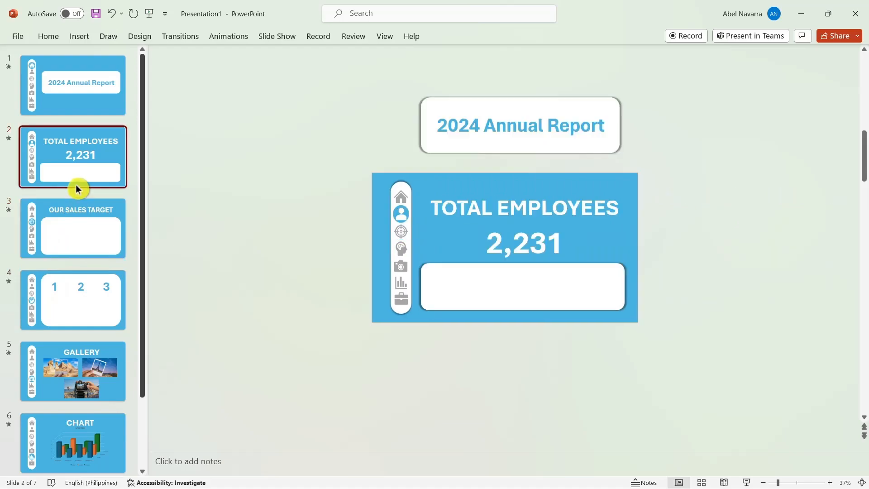
right_click(490, 365)
click(516, 250)
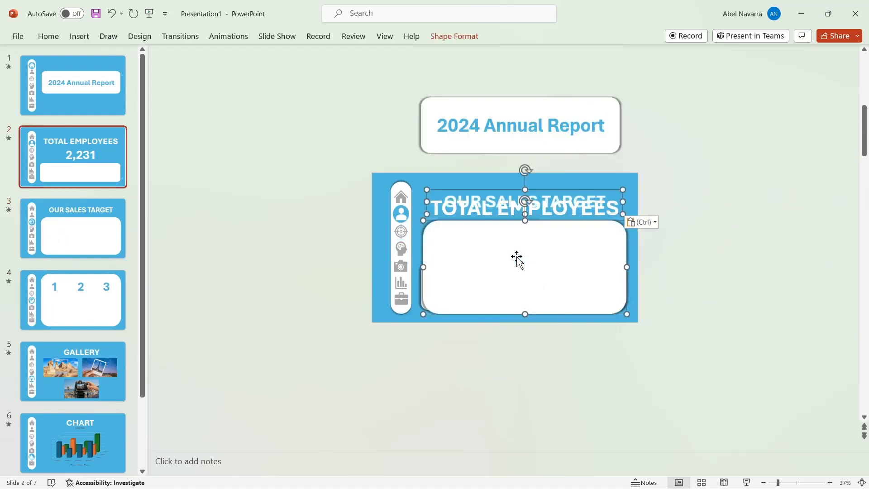
drag(507, 222, 505, 355)
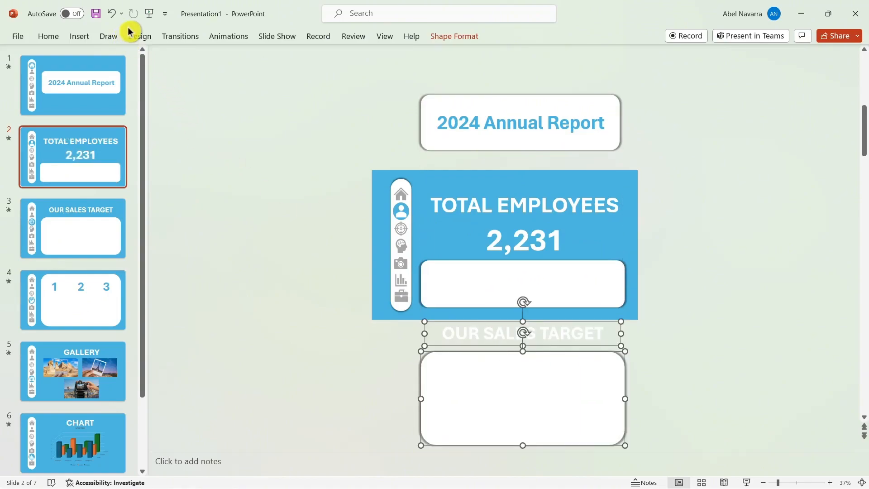
- Play the slide show from Slide 1 and follow the home, person and target icon links back and forth to check the Morph effect
click(72, 72)
click(146, 14)
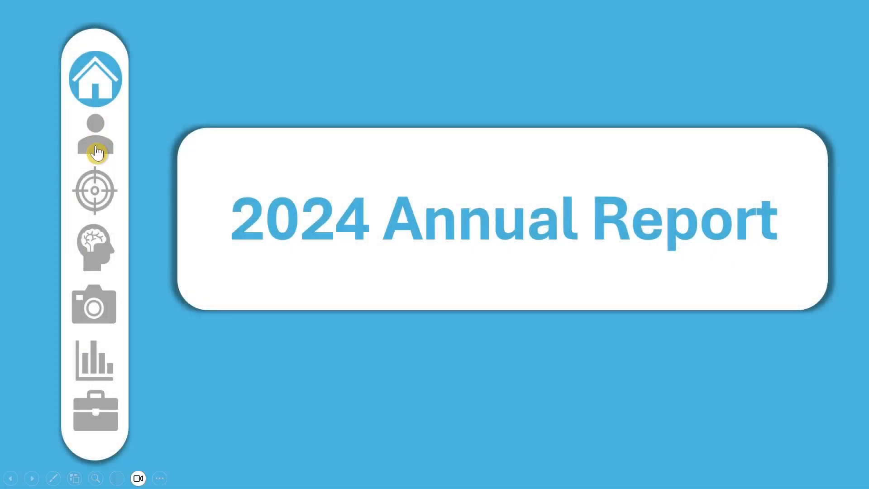
click(97, 153)
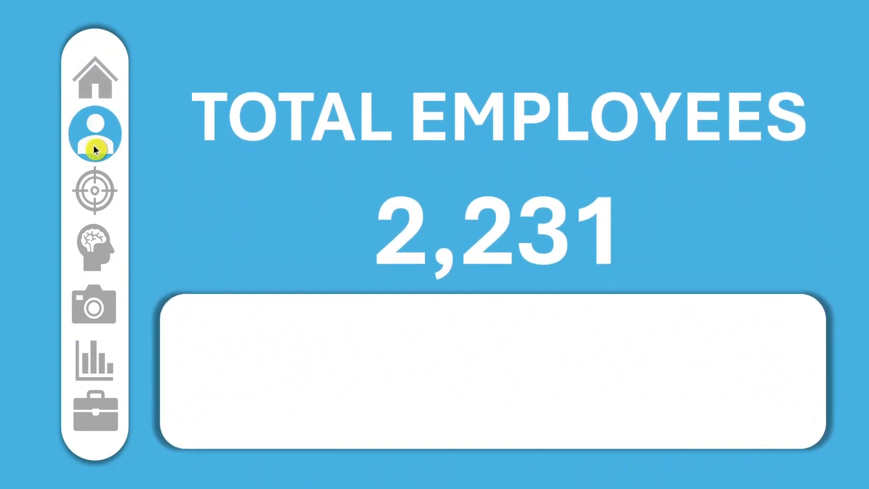
click(95, 195)
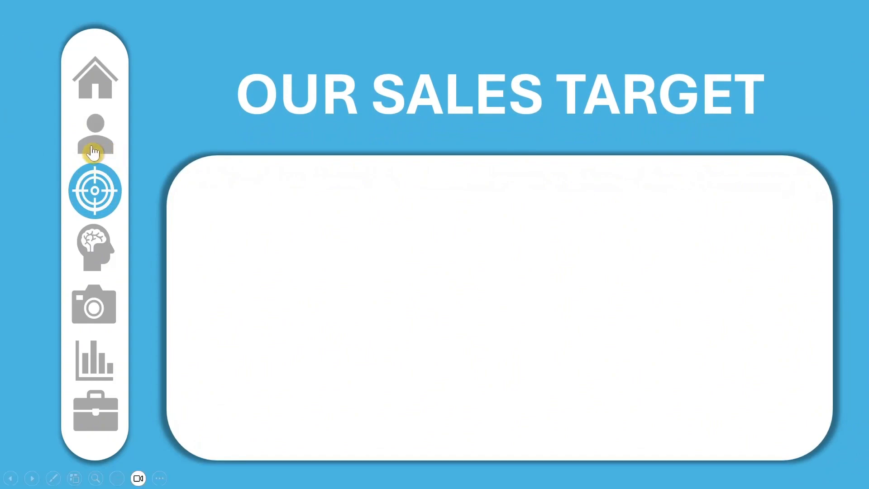
click(94, 138)
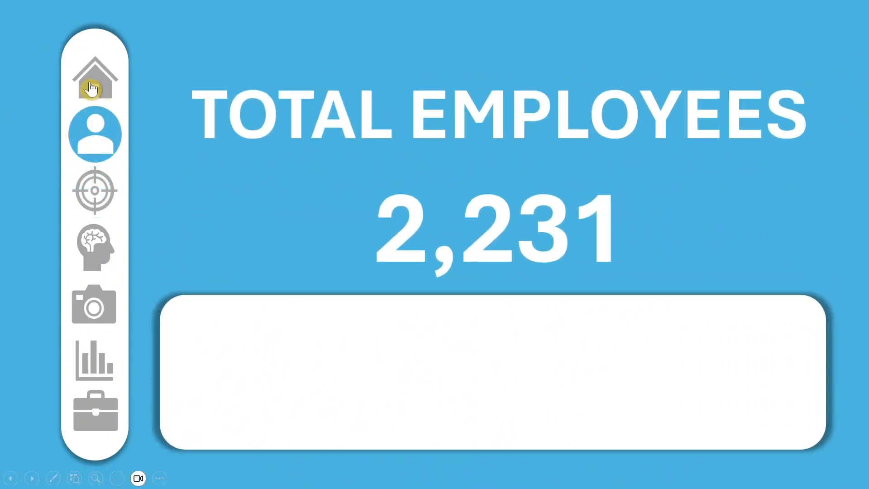
click(92, 88)
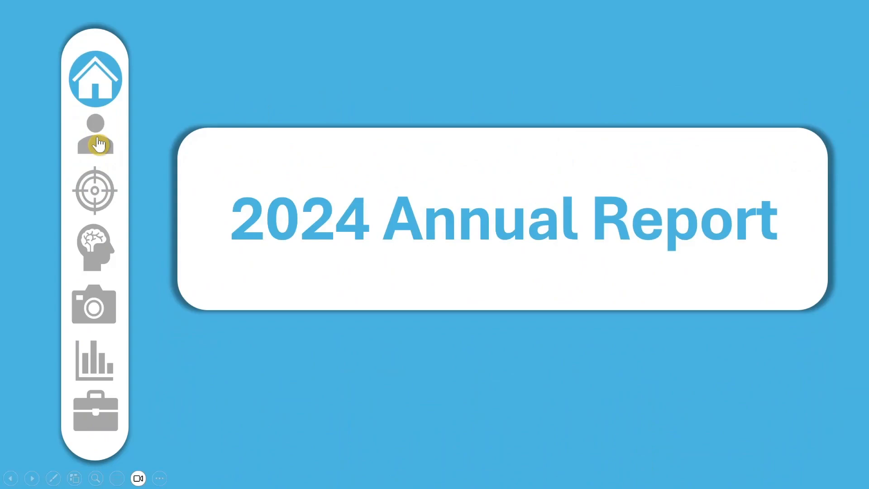
click(98, 141)
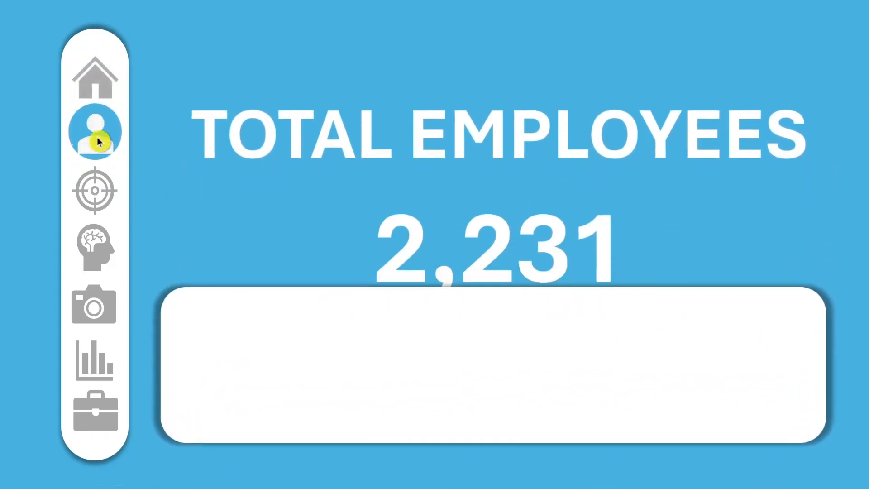
click(97, 192)
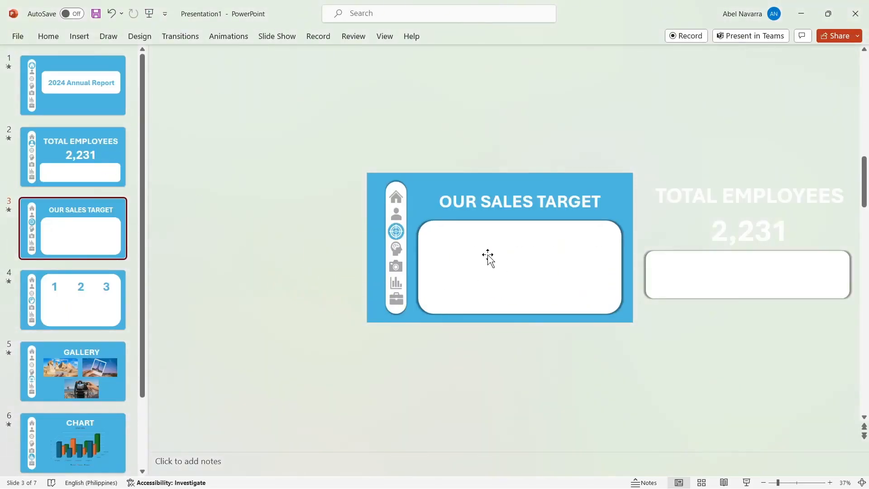
click(77, 175)
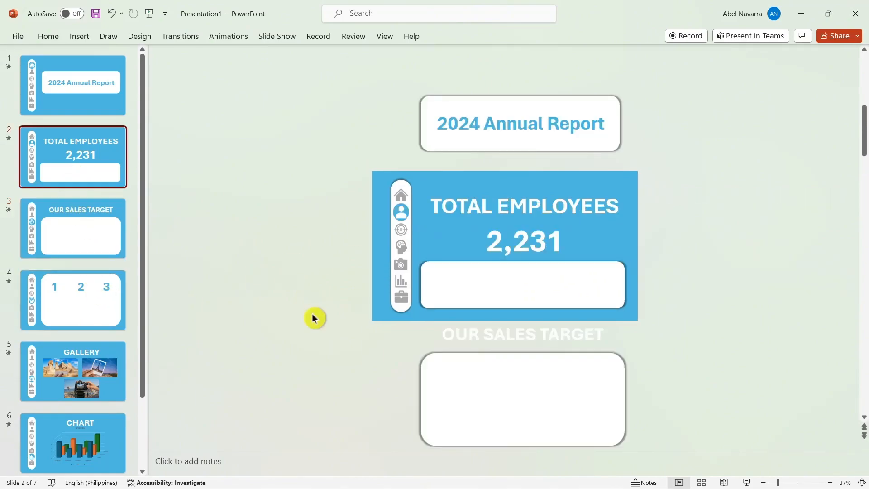
click(507, 386)
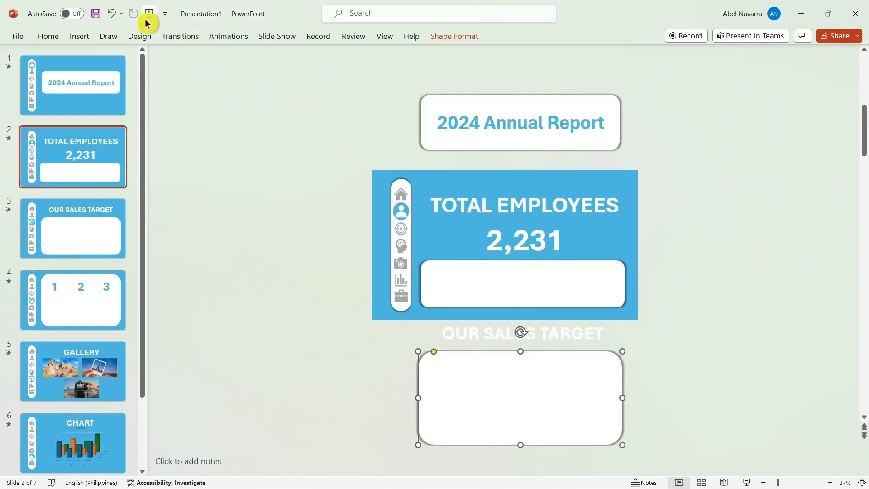
click(112, 24)
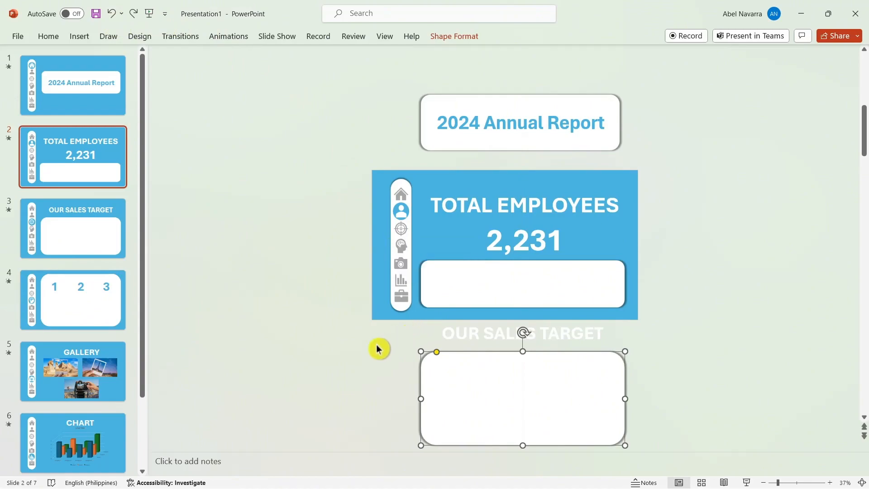
- Copy Slide 3's OUR SALES TARGET heading and large white rounded box onto Slide 4 and move them just above the slide
click(95, 242)
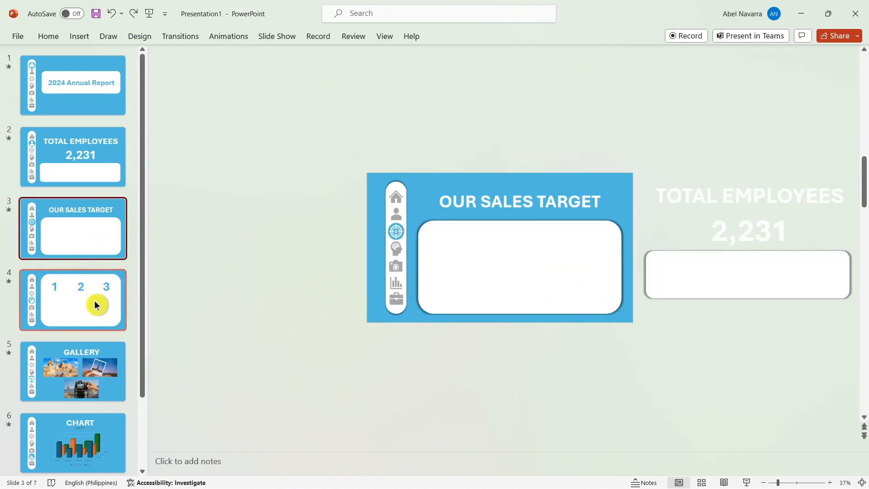
click(95, 305)
click(90, 254)
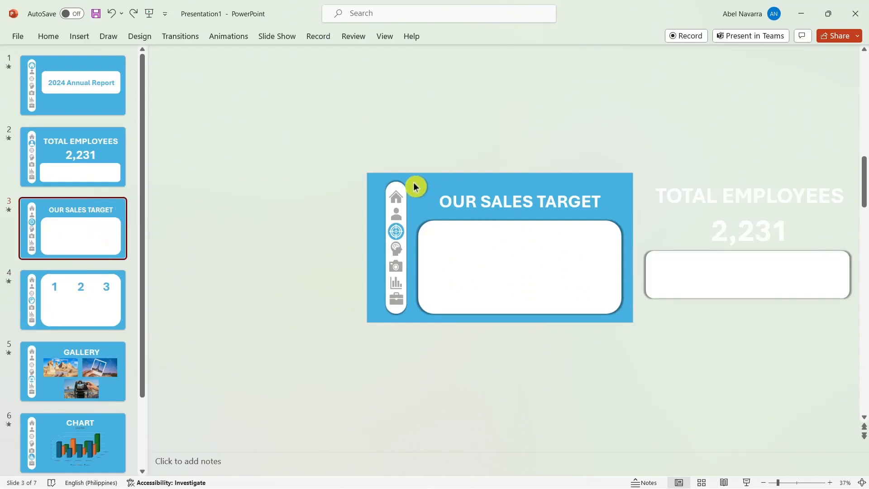
drag(412, 184, 631, 324)
right_click(501, 190)
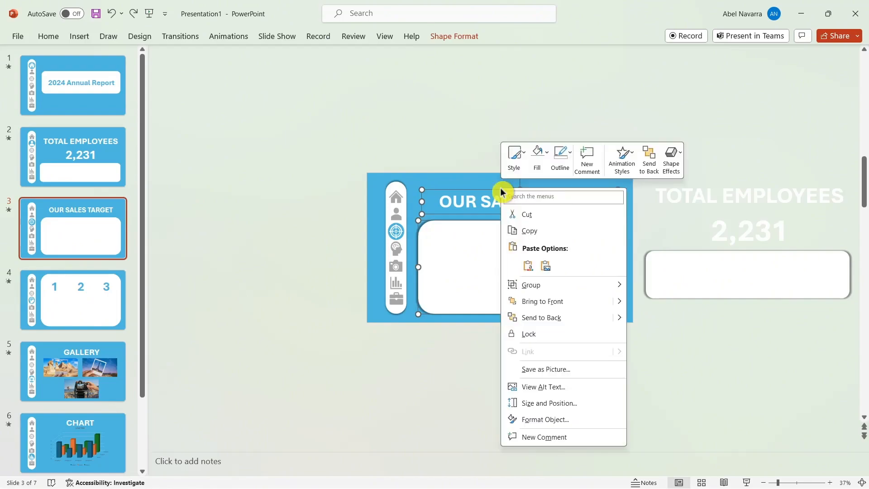
click(525, 233)
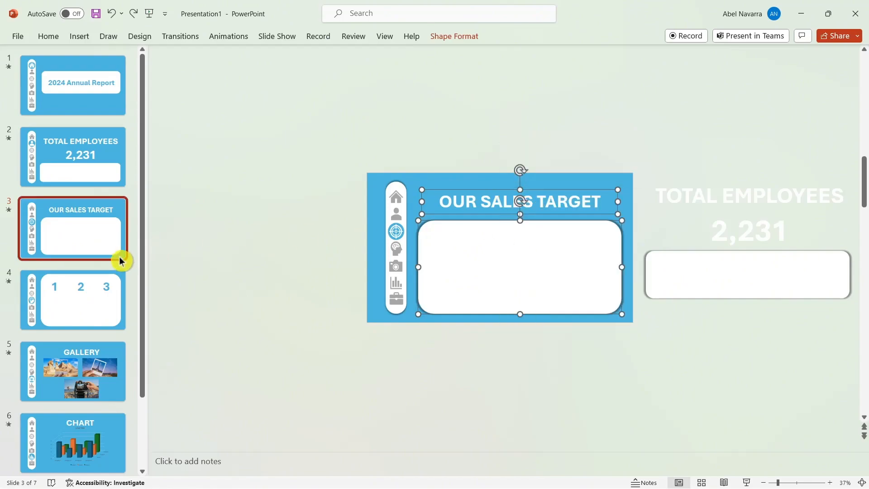
click(86, 299)
right_click(459, 102)
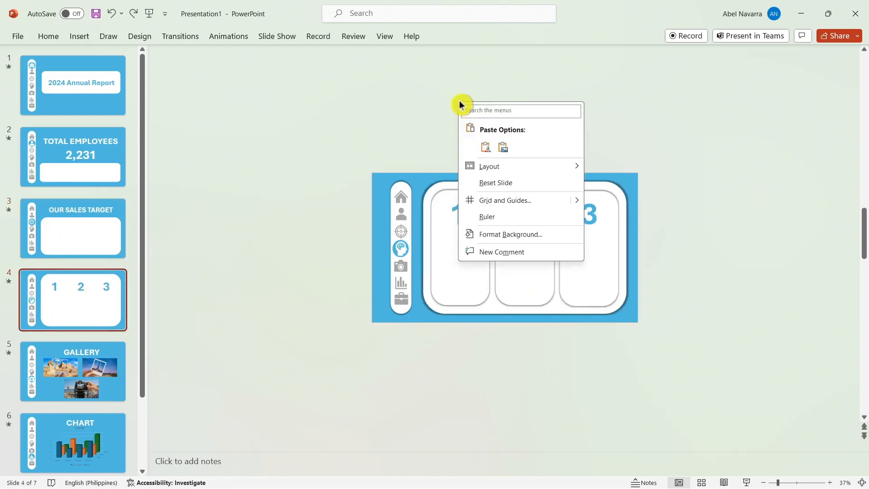
click(485, 148)
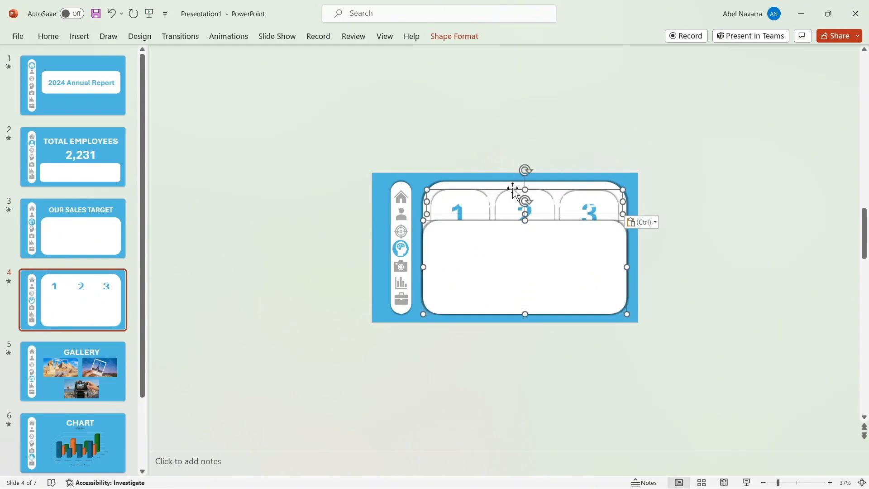
drag(512, 188, 512, 41)
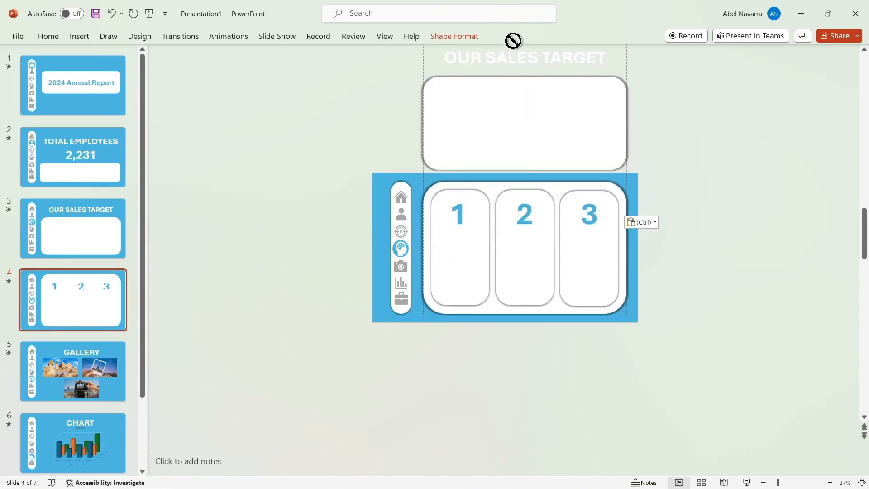
click(427, 374)
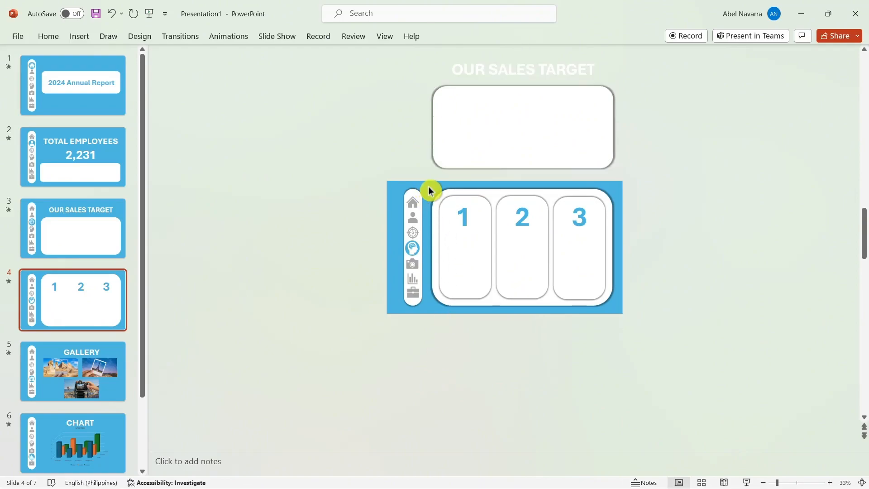
- Copy Slide 4's large rounded box with the numbered 1, 2 and 3 panels onto Slide 5 and move it just right of the slide
drag(428, 187, 621, 314)
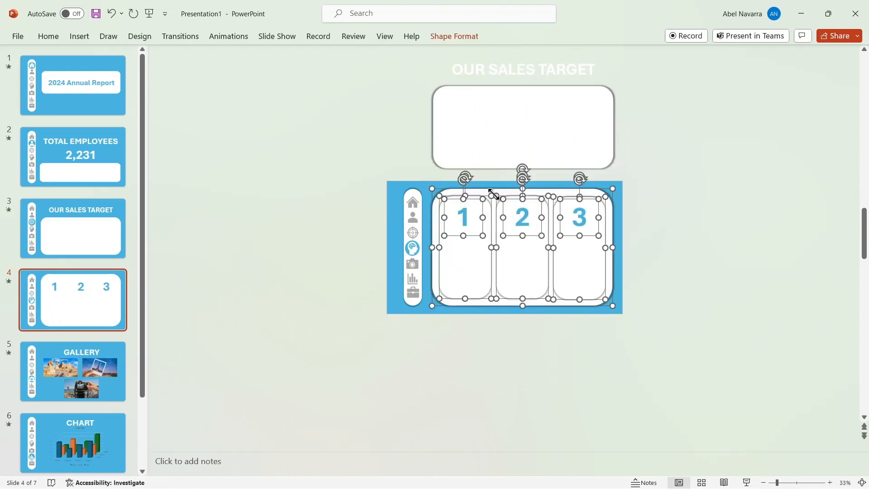
right_click(484, 200)
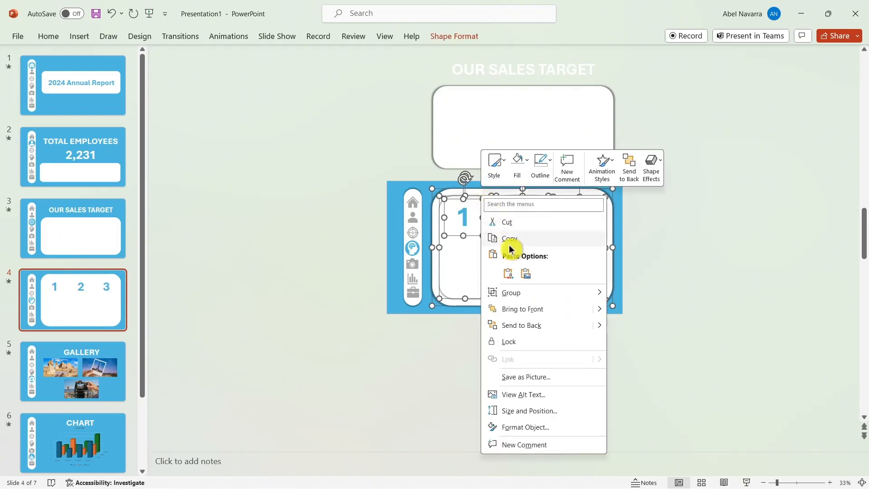
click(505, 239)
click(91, 359)
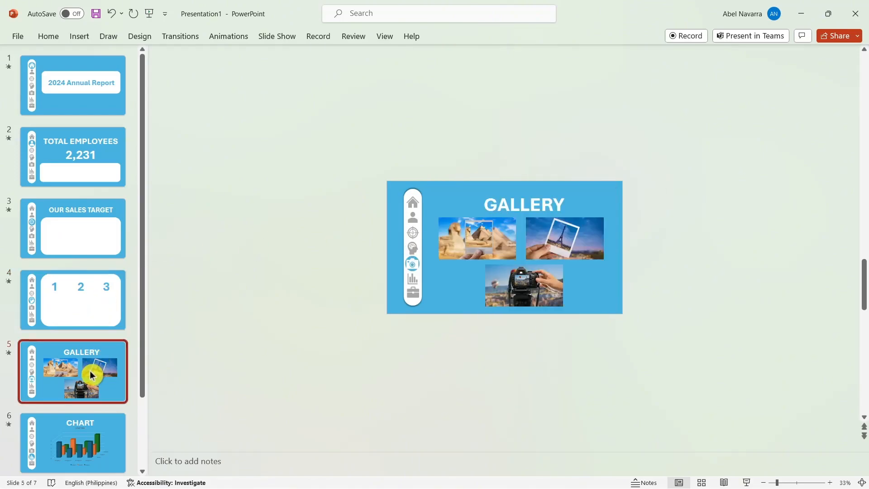
click(103, 314)
click(122, 361)
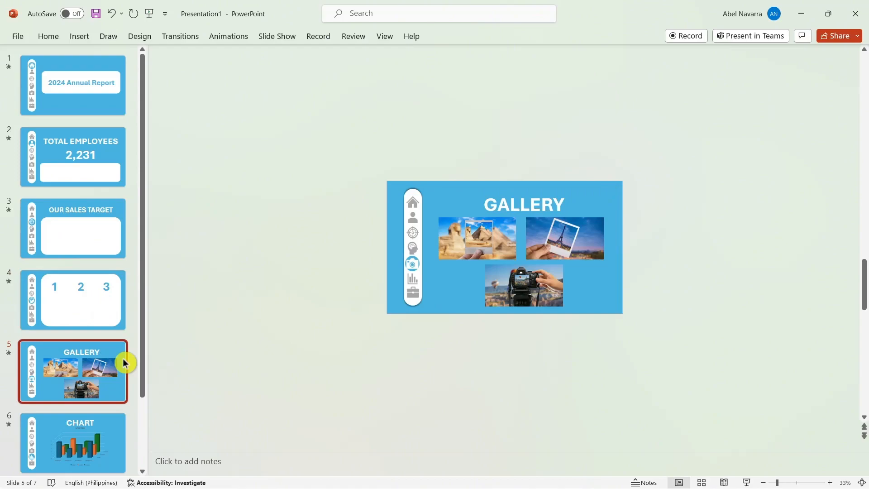
right_click(726, 226)
click(753, 269)
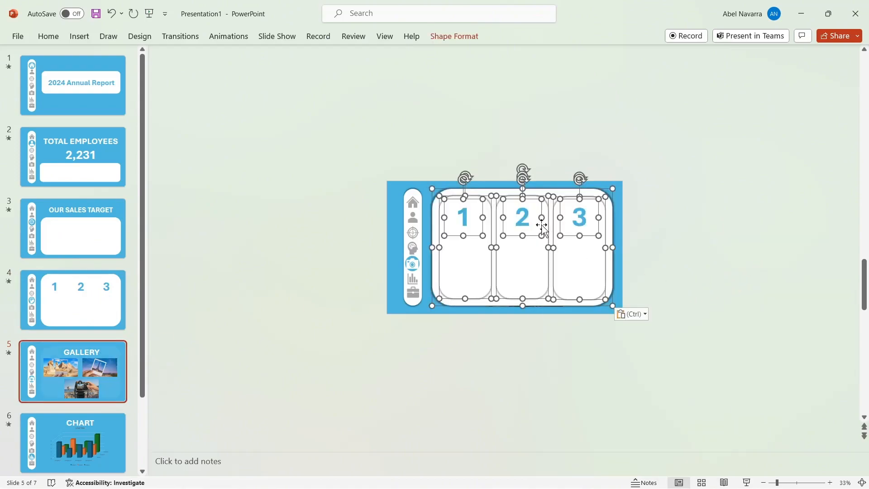
drag(500, 188, 711, 188)
click(466, 347)
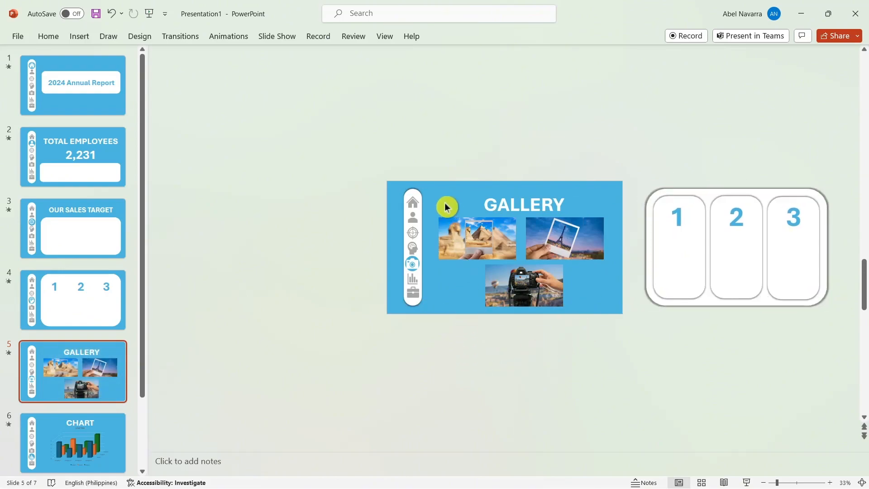
- Copy Slide 5's GALLERY heading onto Slide 4 and move it above the slide, over the lower part of the off-slide white box
drag(431, 194, 617, 314)
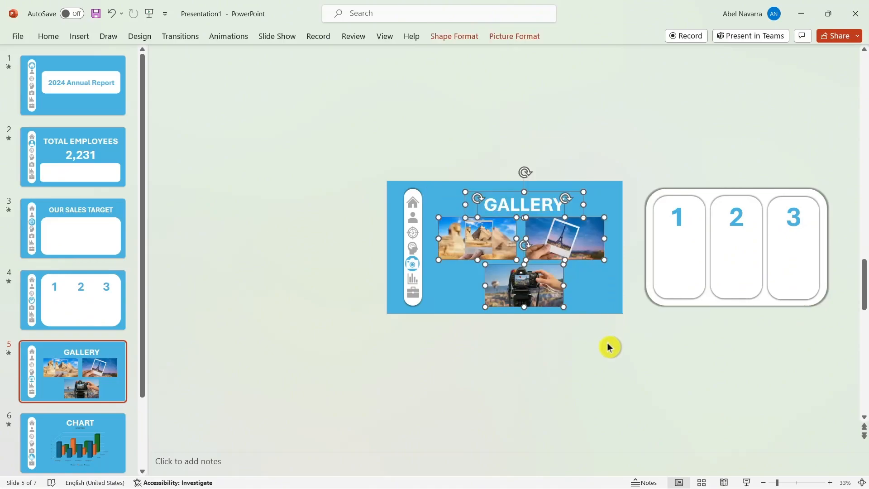
right_click(508, 196)
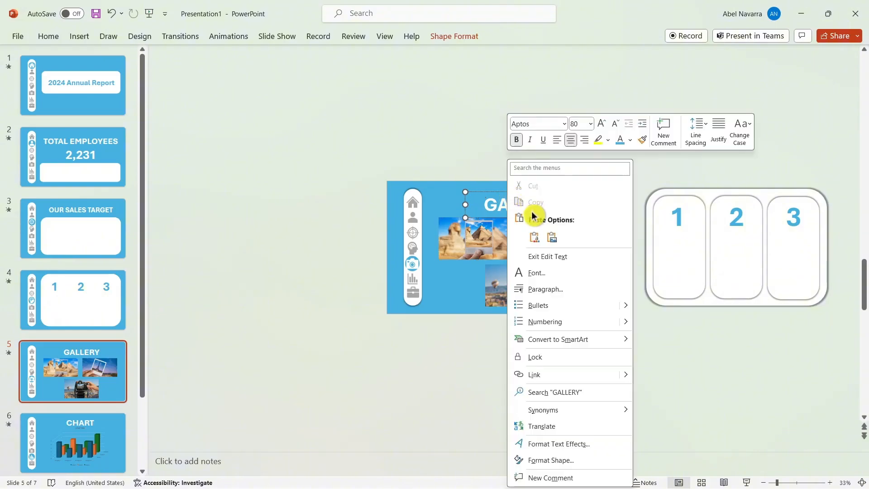
key(Escape)
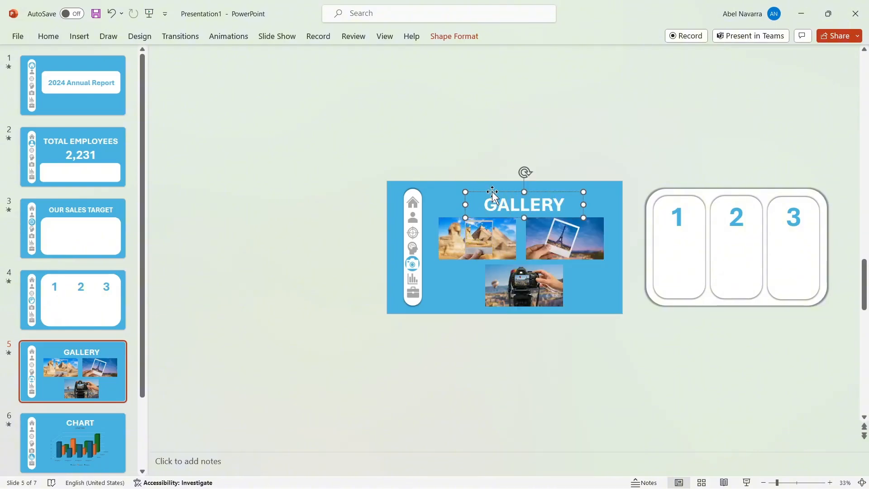
right_click(493, 193)
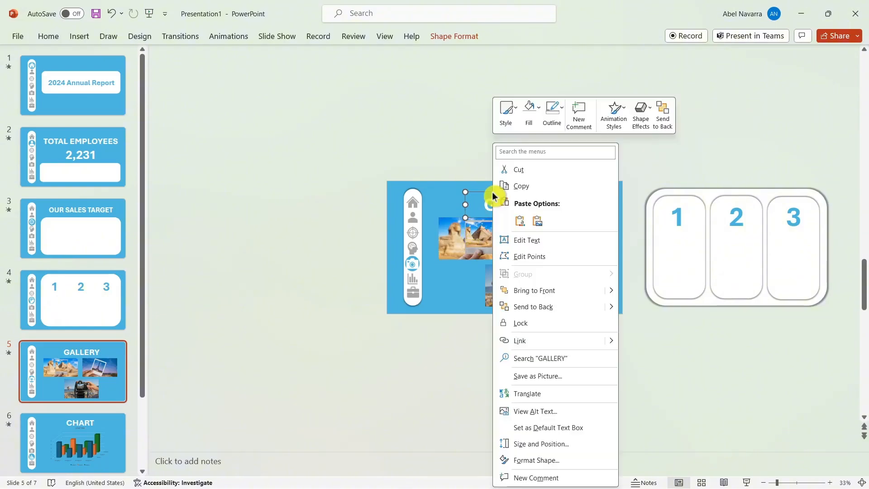
click(516, 186)
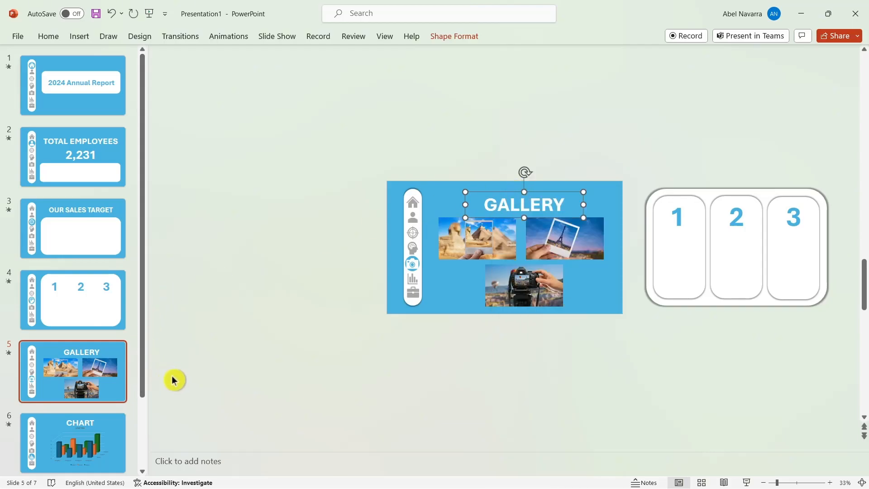
scroll(82, 317, down, 2)
click(77, 249)
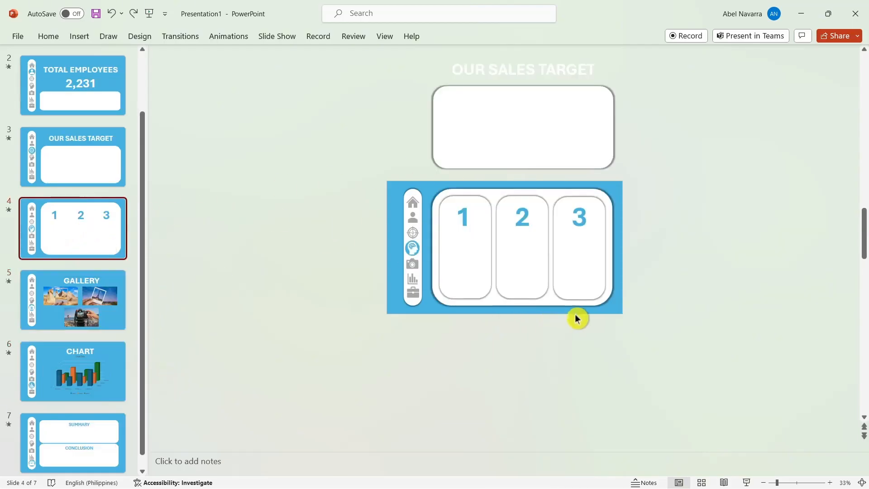
right_click(516, 348)
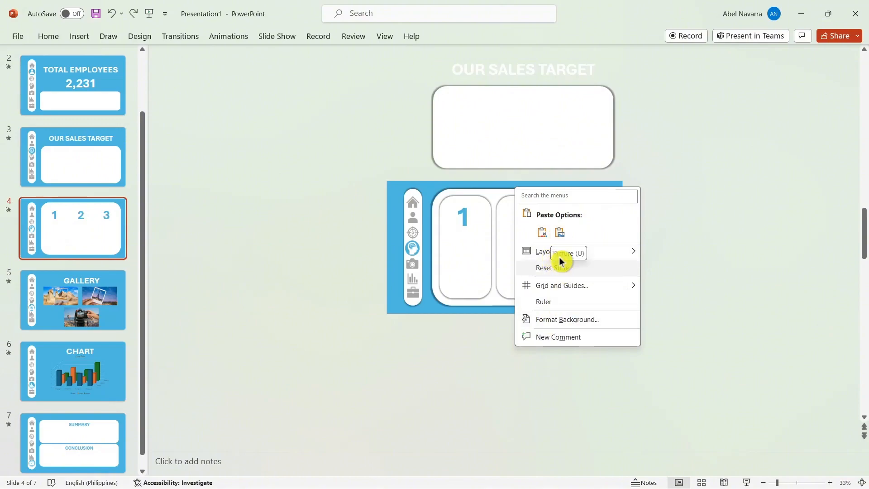
click(541, 232)
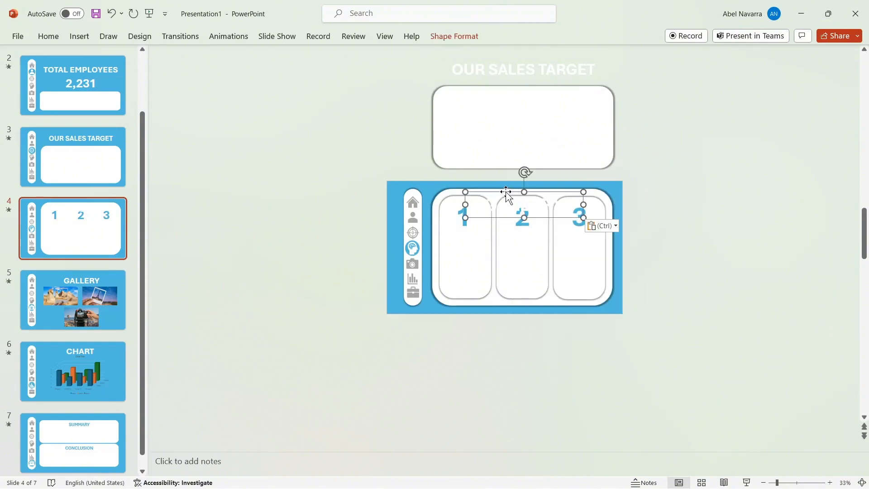
drag(506, 191, 502, 140)
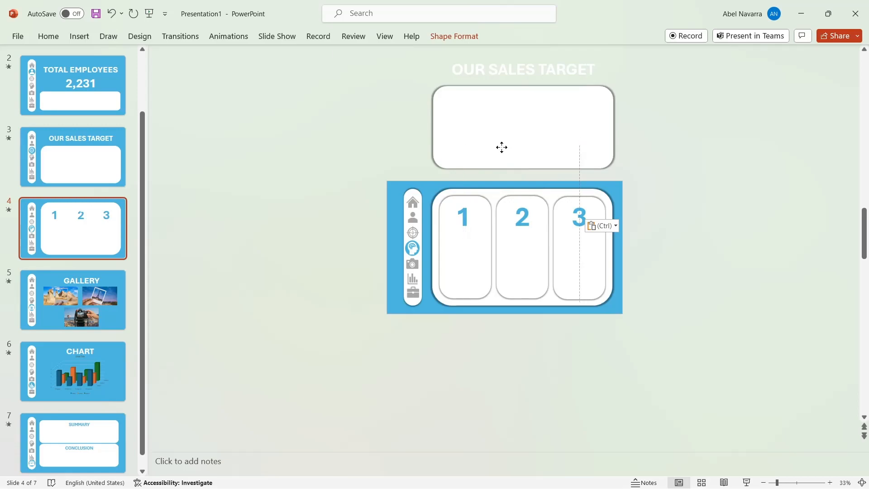
drag(504, 147, 505, 148)
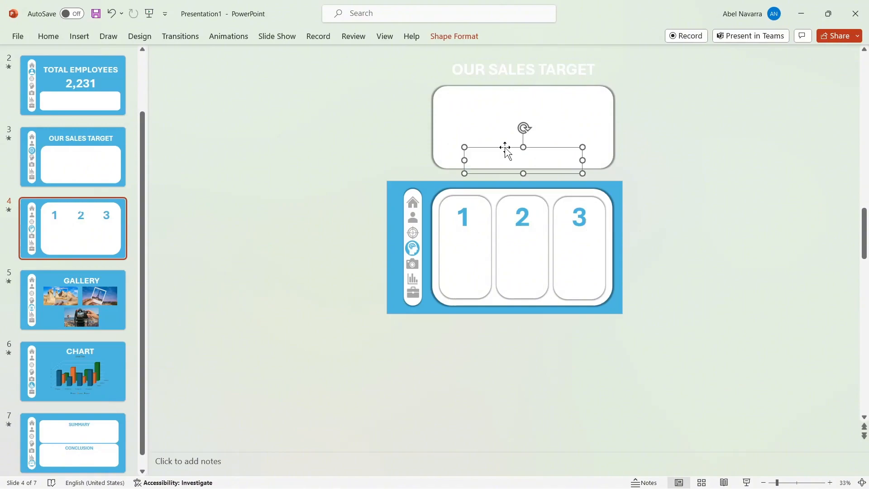
- Copy Slide 5's three gallery pictures onto Slide 4 and move them just below the slide
click(72, 297)
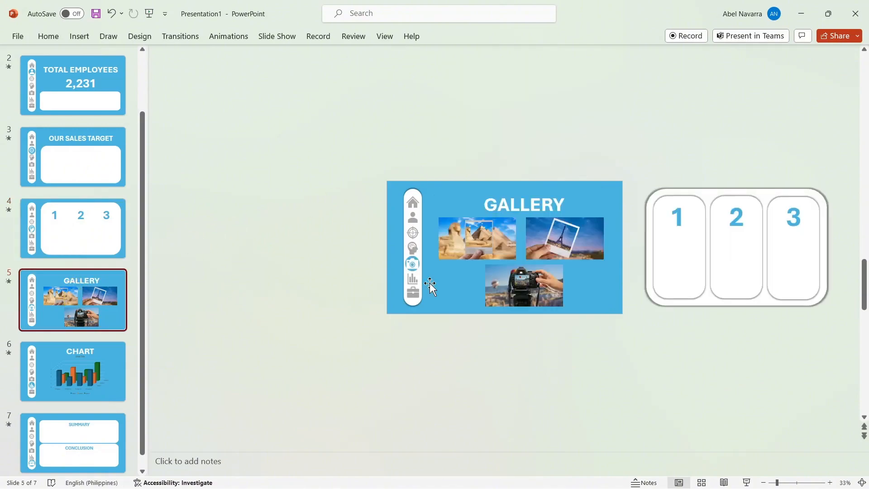
drag(430, 228, 613, 293)
drag(433, 226, 620, 310)
right_click(489, 236)
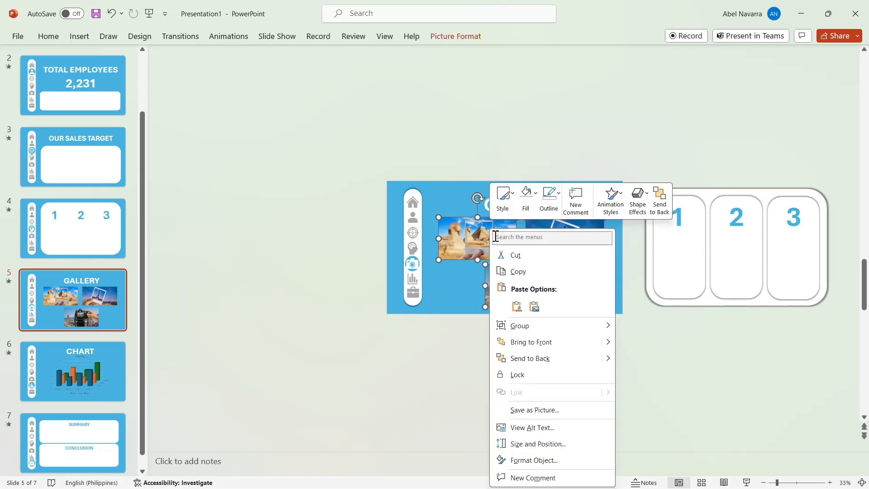
click(526, 273)
click(120, 245)
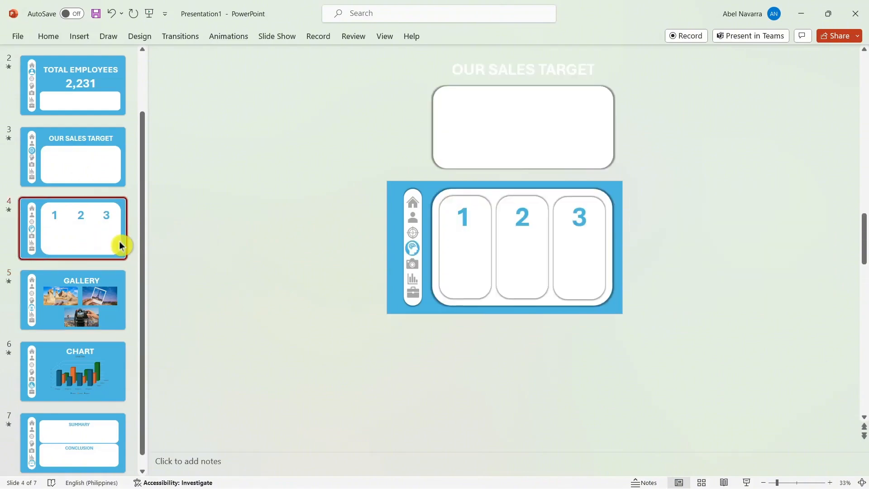
right_click(483, 355)
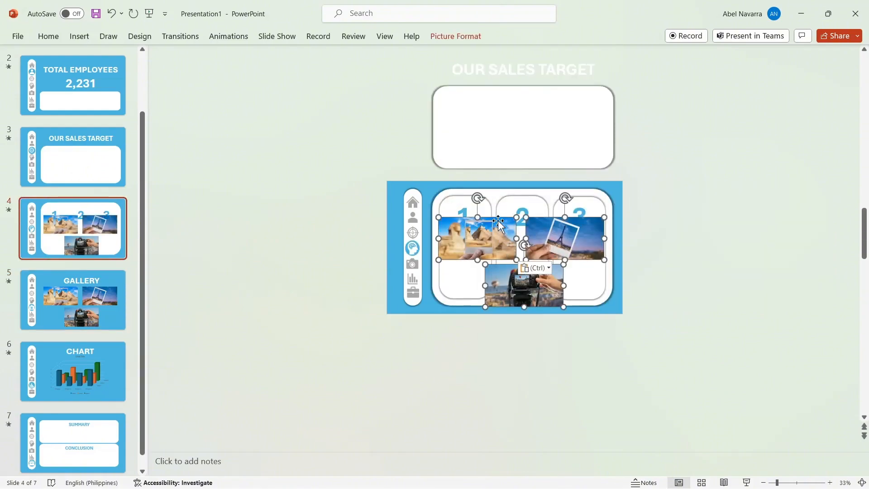
drag(510, 250, 500, 325)
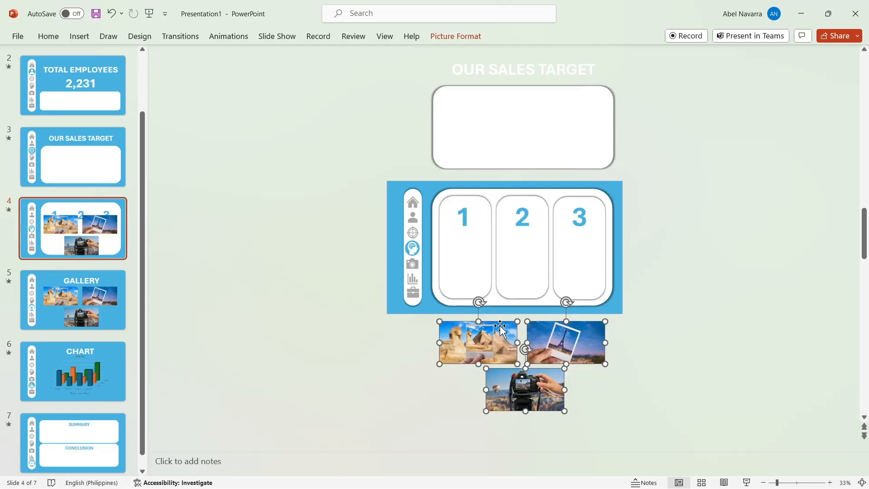
- Copy Slide 5's GALLERY heading and three pictures onto Slide 6 and move them together just above the slide
click(68, 323)
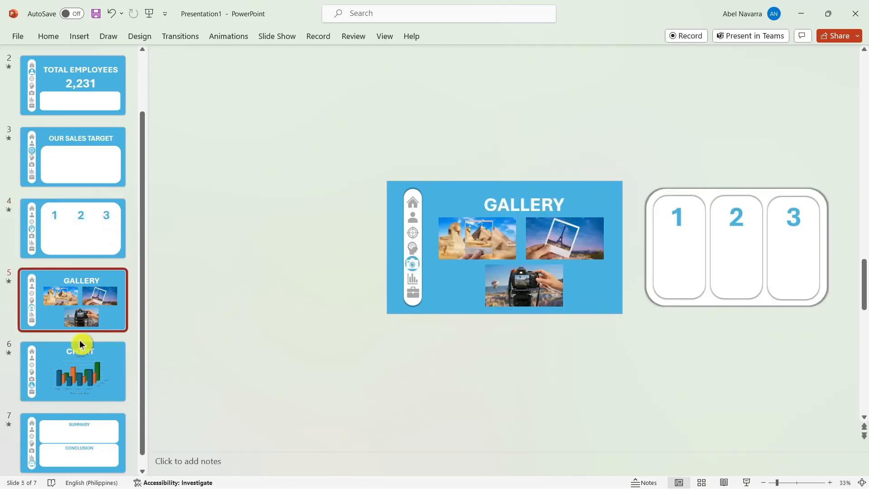
click(95, 382)
click(102, 316)
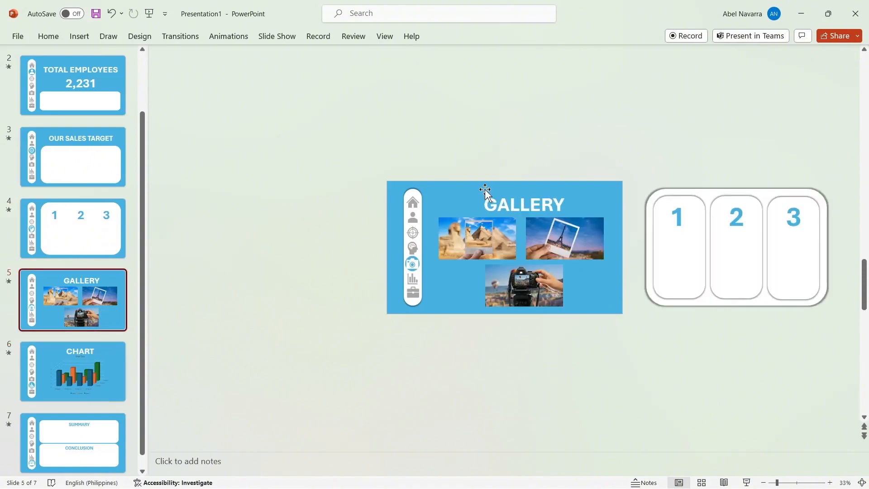
drag(431, 192, 620, 316)
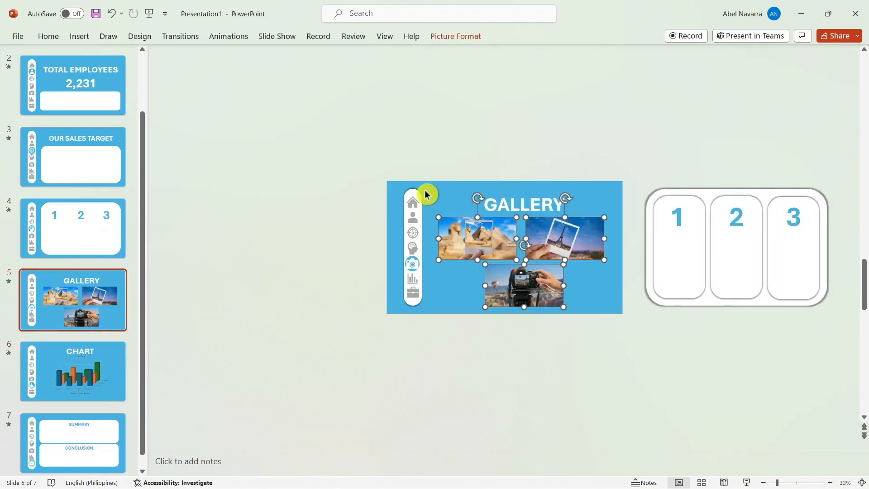
drag(425, 187, 620, 319)
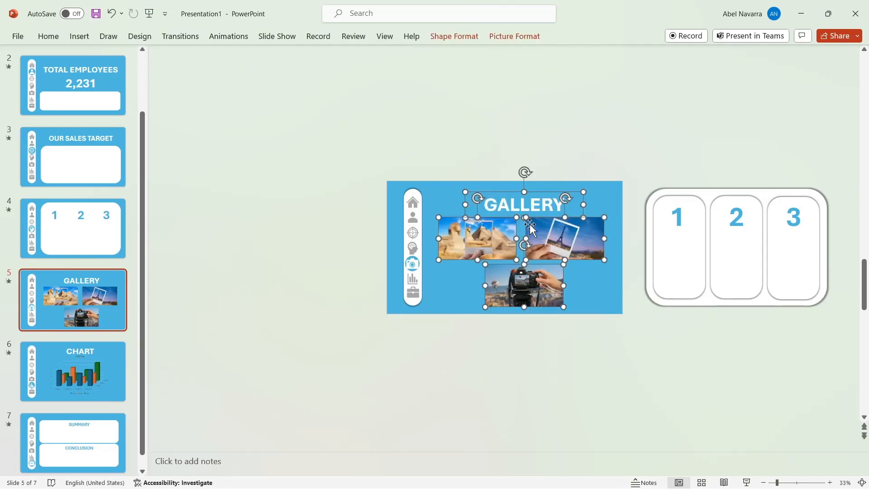
right_click(510, 192)
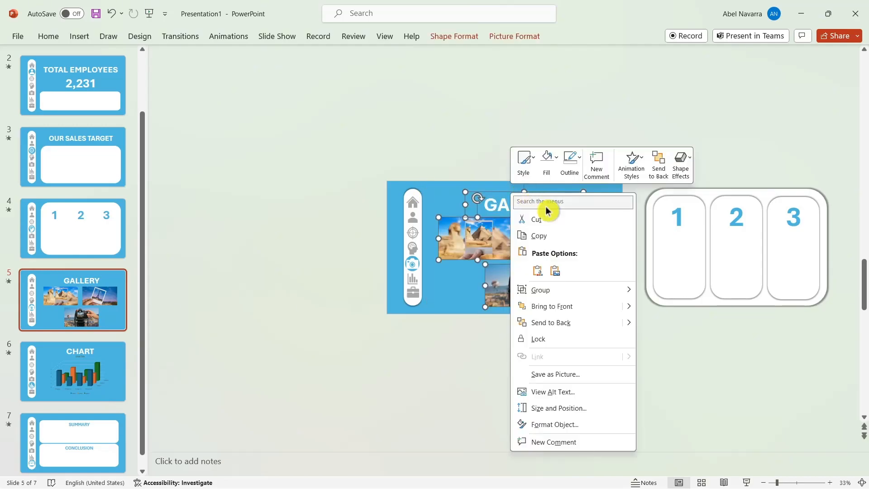
click(551, 236)
click(89, 372)
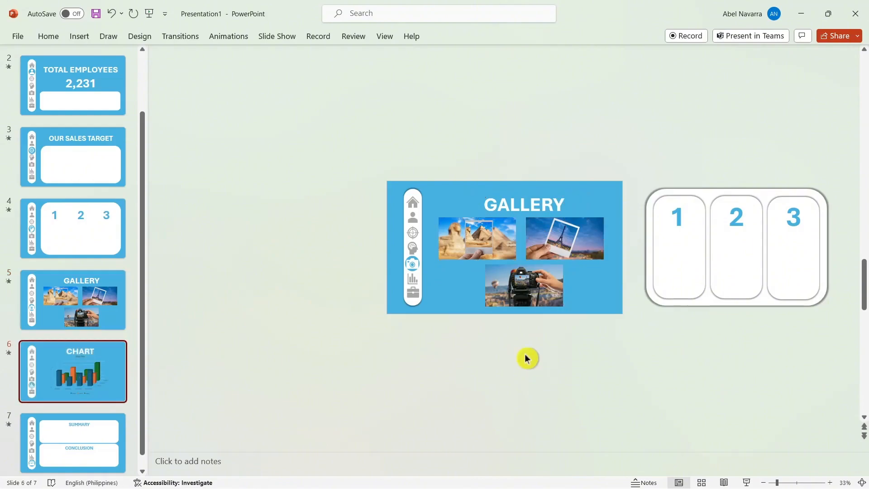
right_click(452, 97)
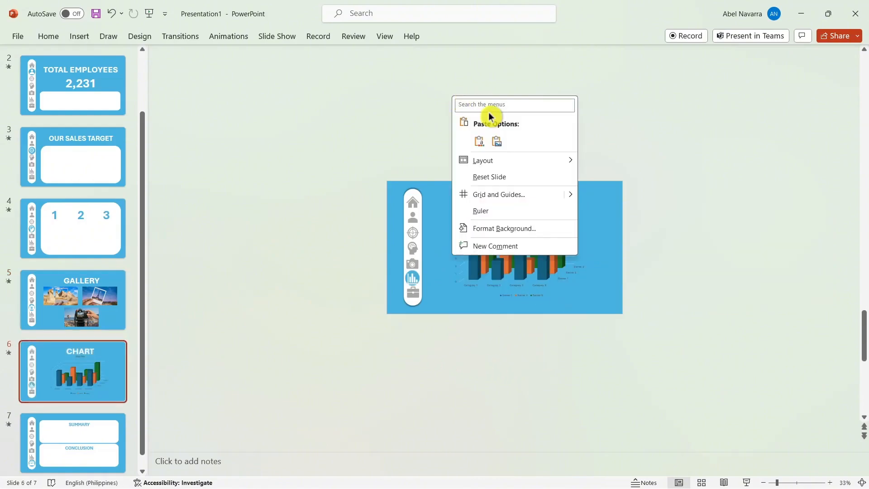
click(480, 143)
drag(508, 192, 504, 57)
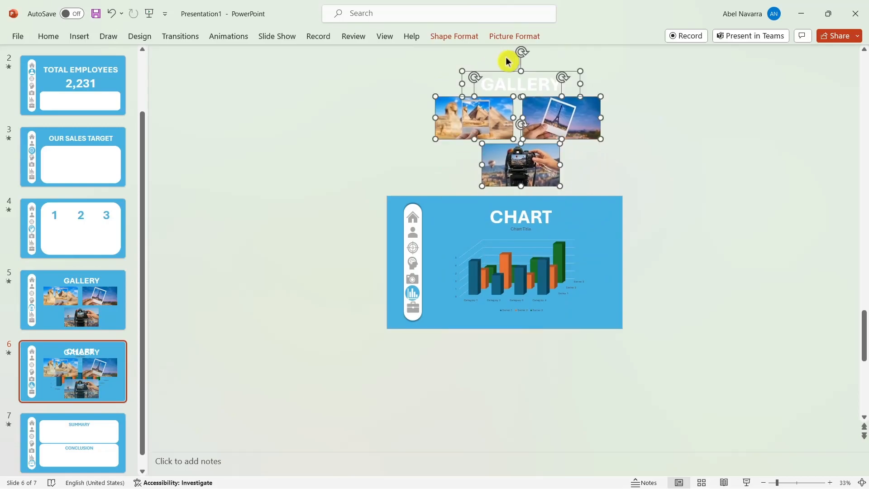
click(383, 166)
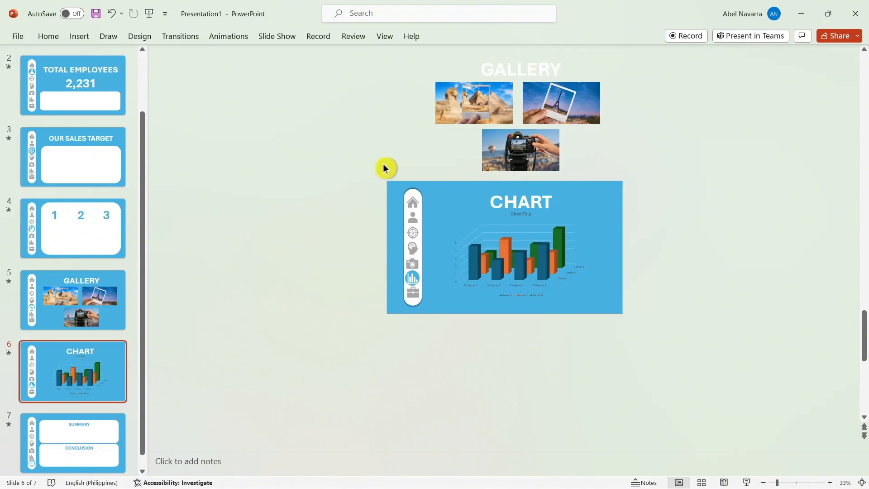
- Copy Slide 6's CHART heading and 3-D column chart onto Slide 5 and move them just below the slide
drag(432, 195, 614, 324)
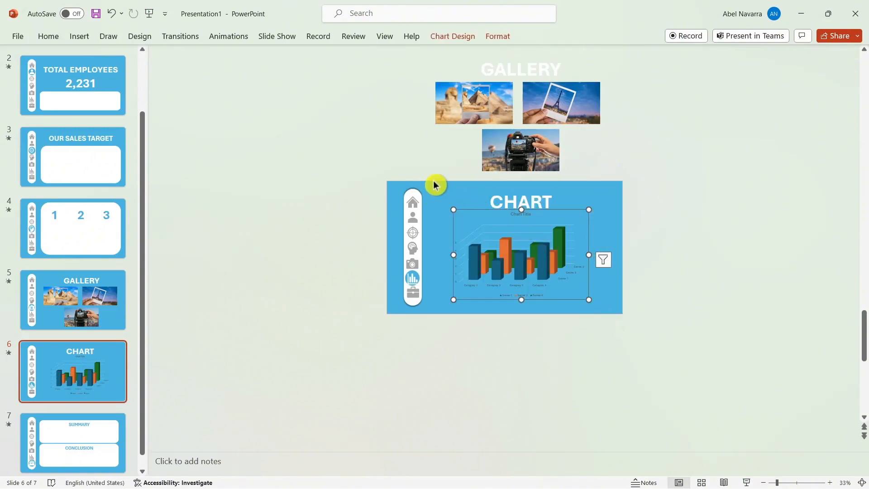
drag(434, 185, 597, 306)
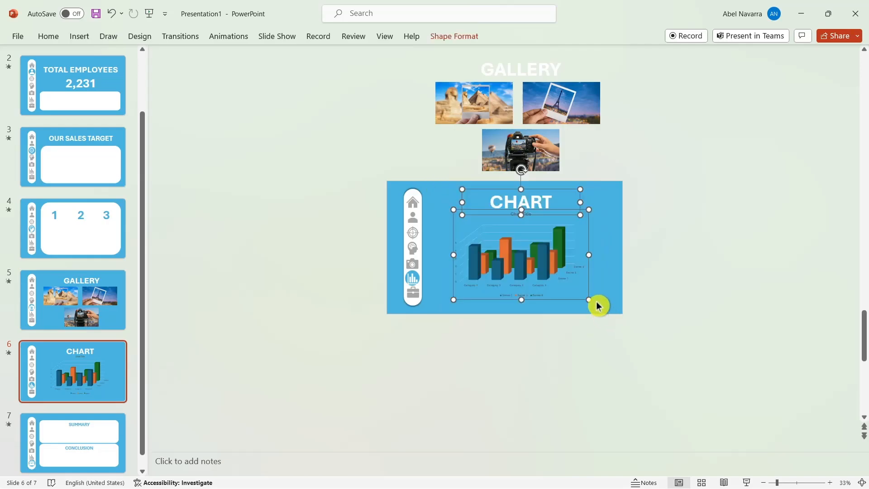
right_click(495, 188)
click(520, 235)
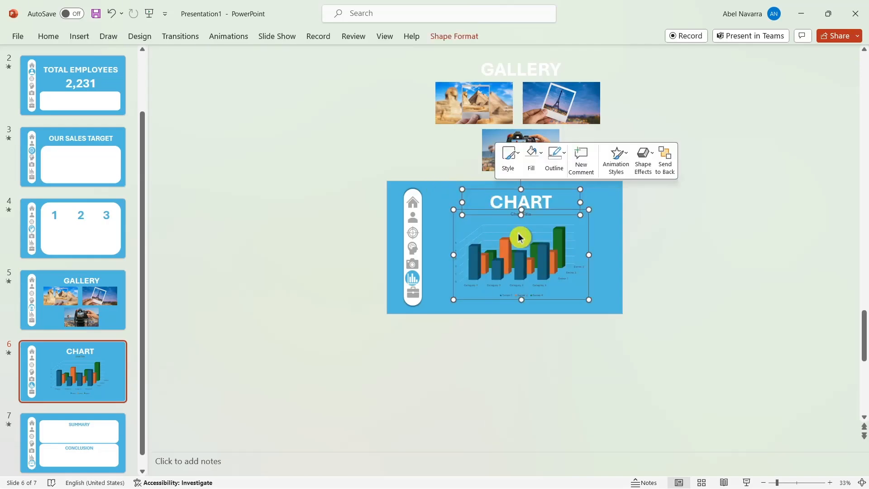
click(95, 309)
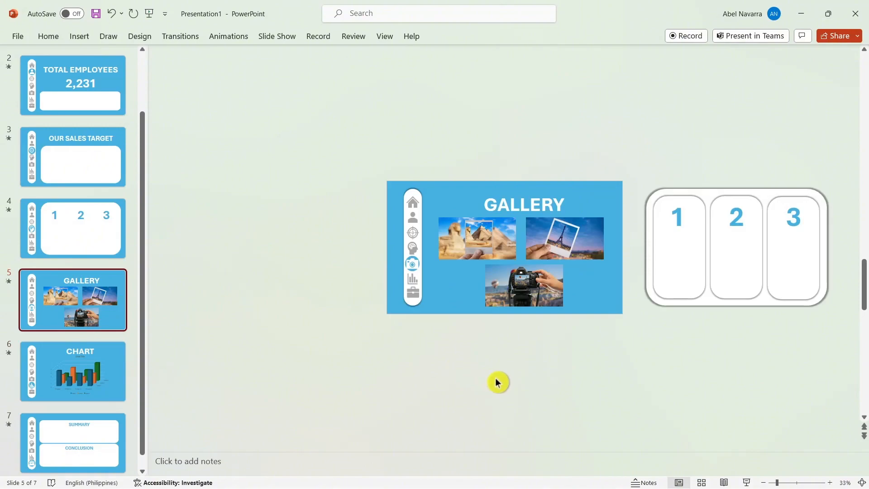
right_click(496, 382)
click(523, 264)
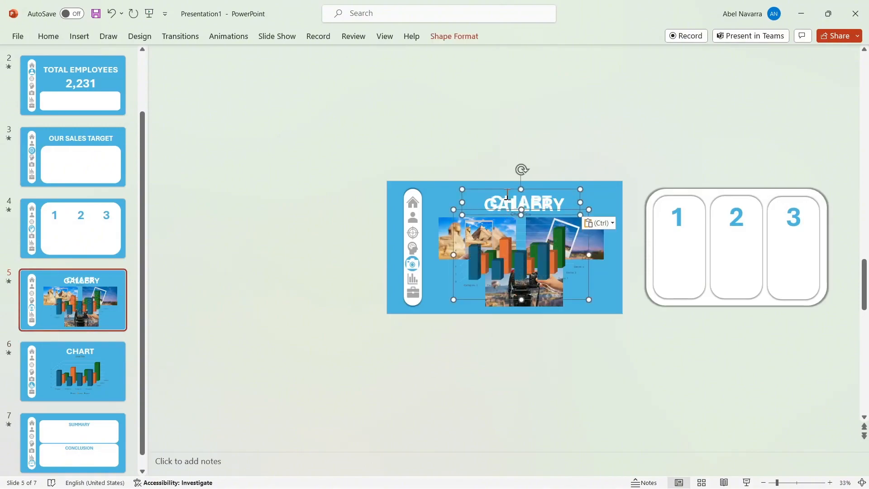
drag(506, 191, 512, 318)
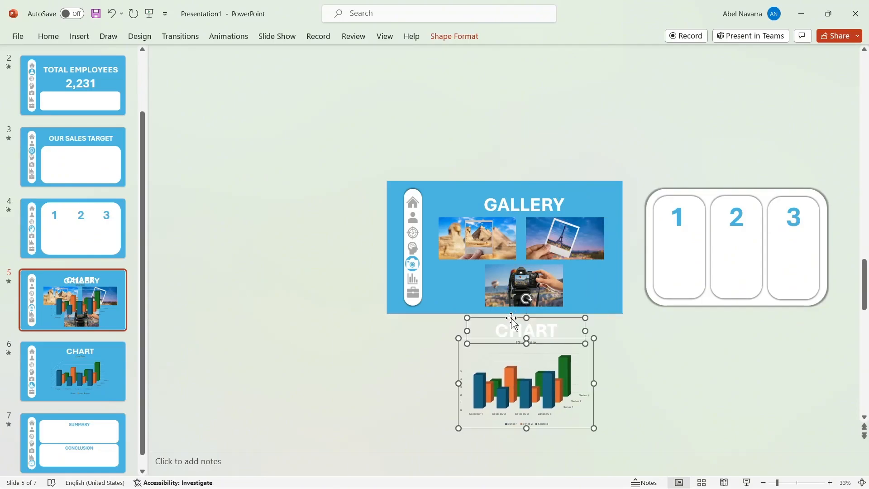
- Copy Slide 6's CHART heading and column chart onto Slide 7 and move them just right of the slide
click(99, 370)
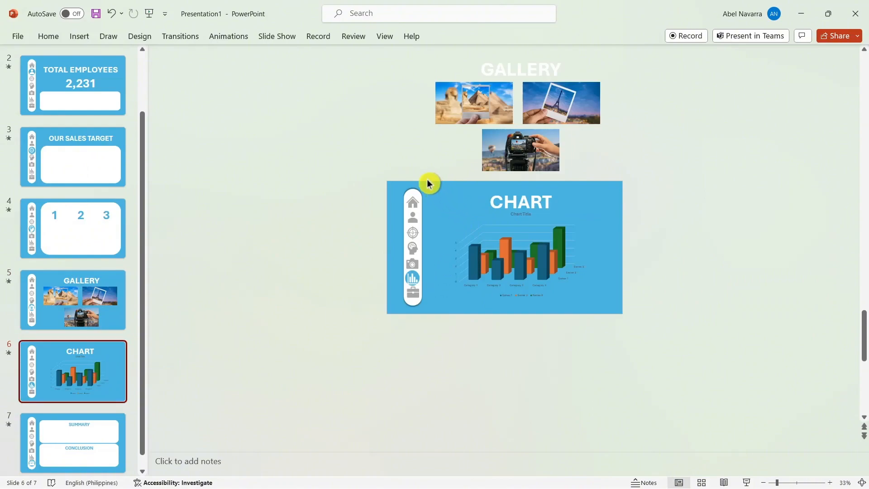
drag(427, 182, 614, 315)
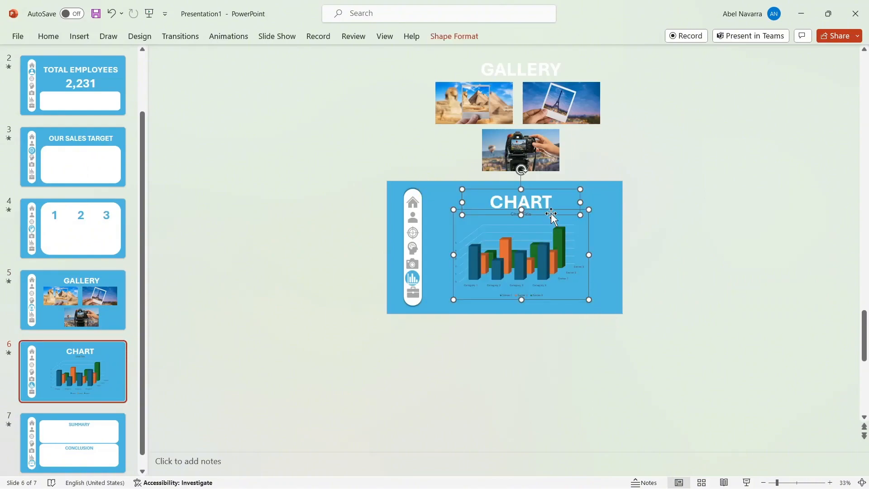
right_click(545, 194)
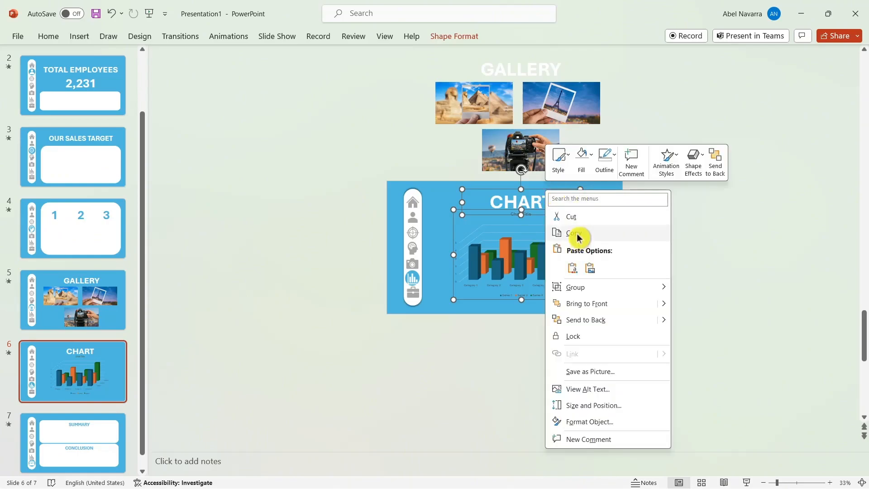
click(559, 232)
click(97, 438)
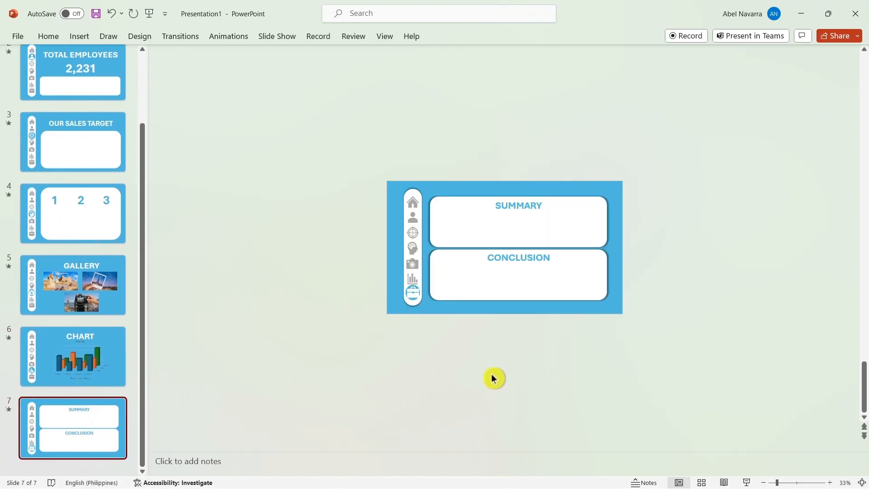
right_click(493, 378)
click(527, 263)
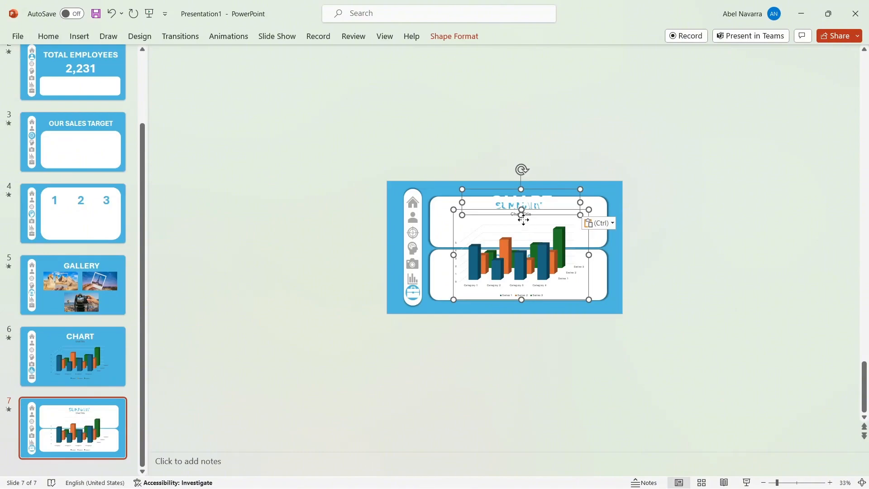
drag(507, 189, 674, 193)
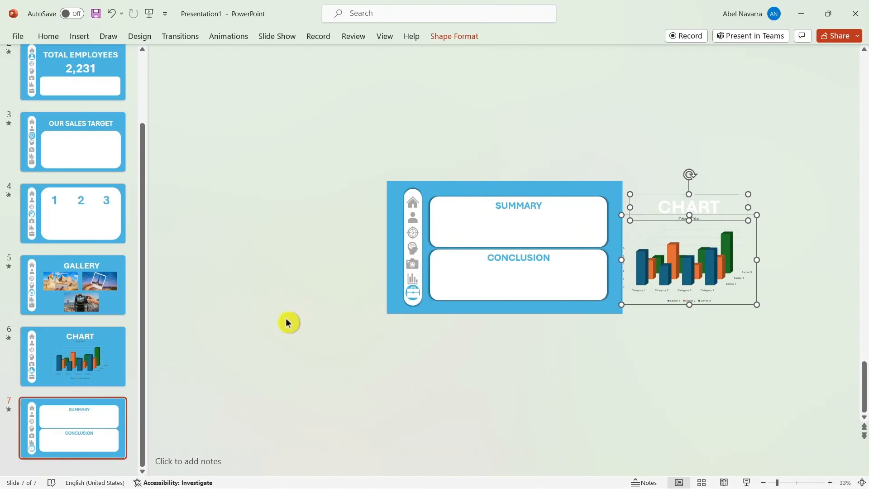
drag(425, 188, 621, 310)
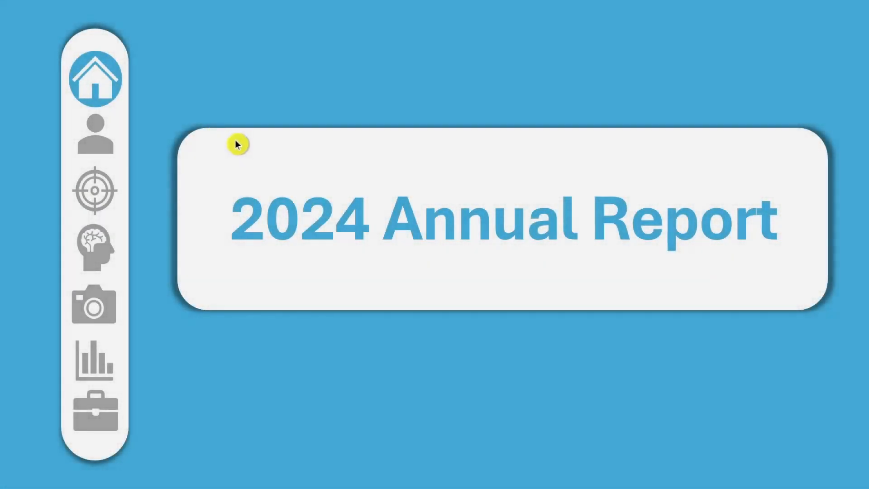
- Test the navigation icons in the running slide show, visiting the employees, sales target, numbered panels, gallery, chart and summary slides
click(99, 141)
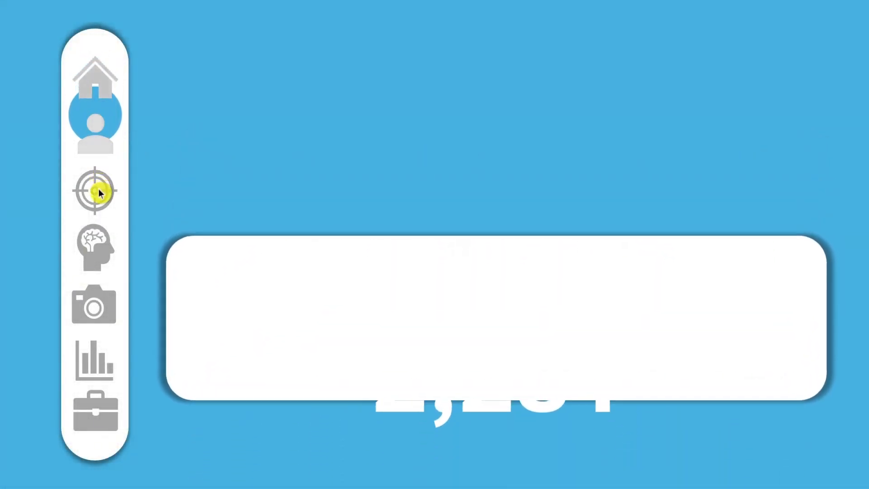
click(95, 194)
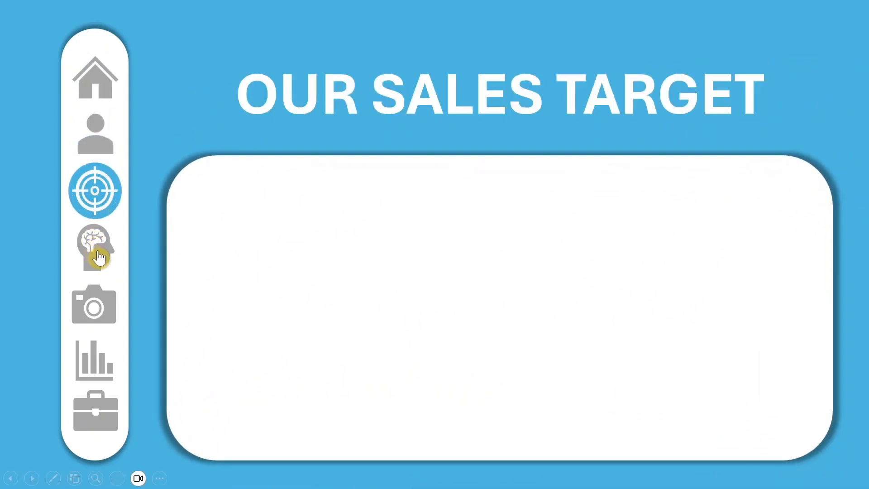
click(95, 250)
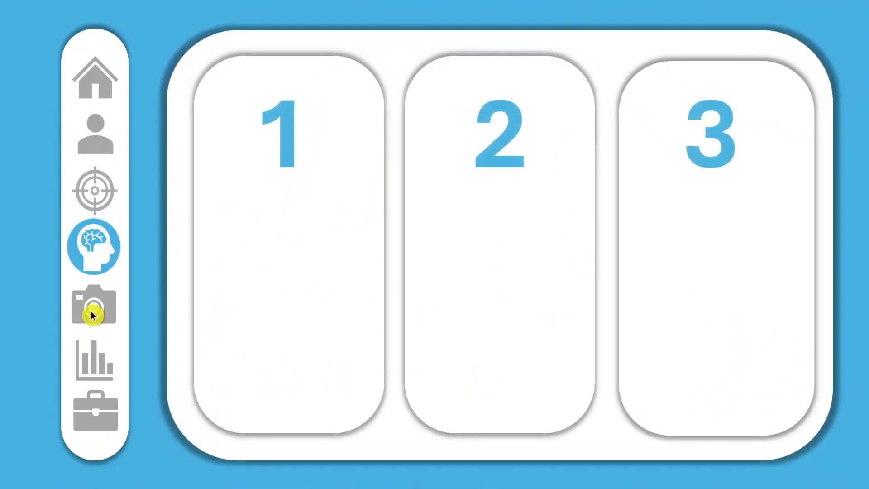
click(91, 311)
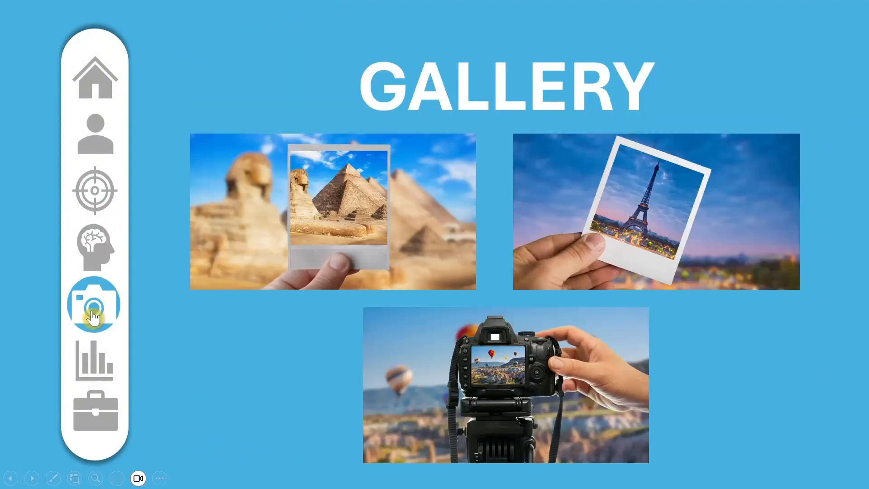
click(96, 259)
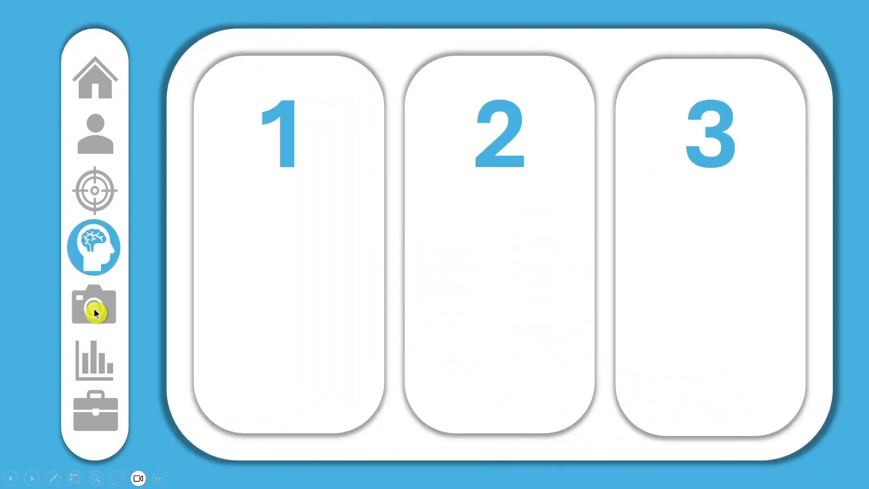
click(95, 311)
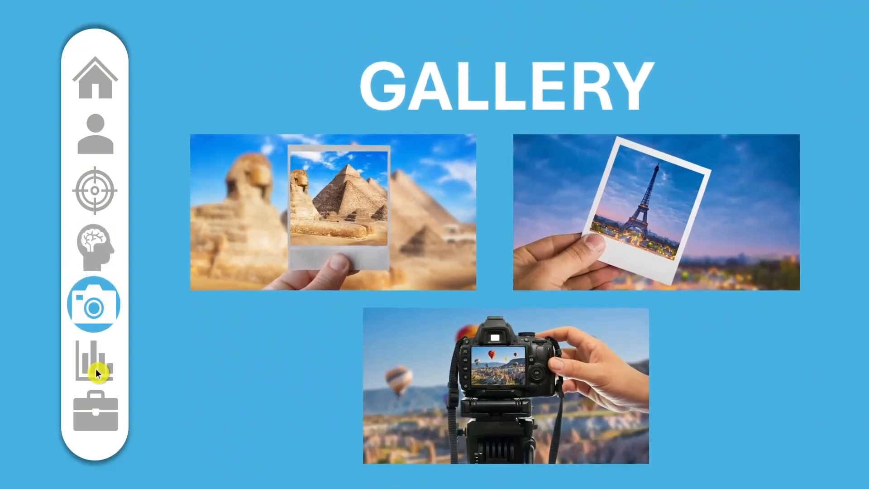
click(93, 371)
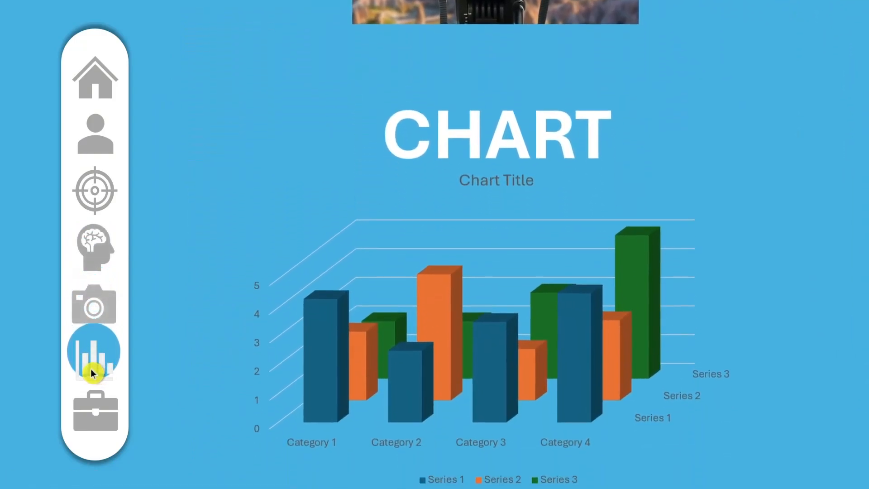
click(93, 423)
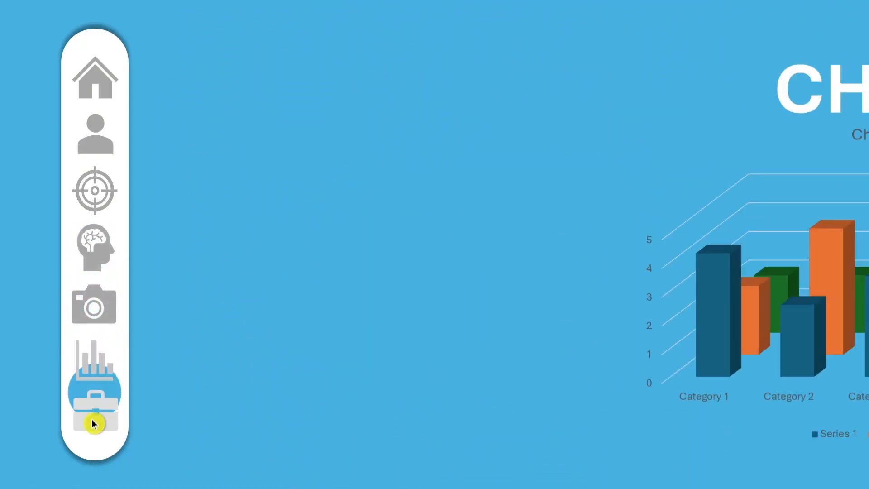